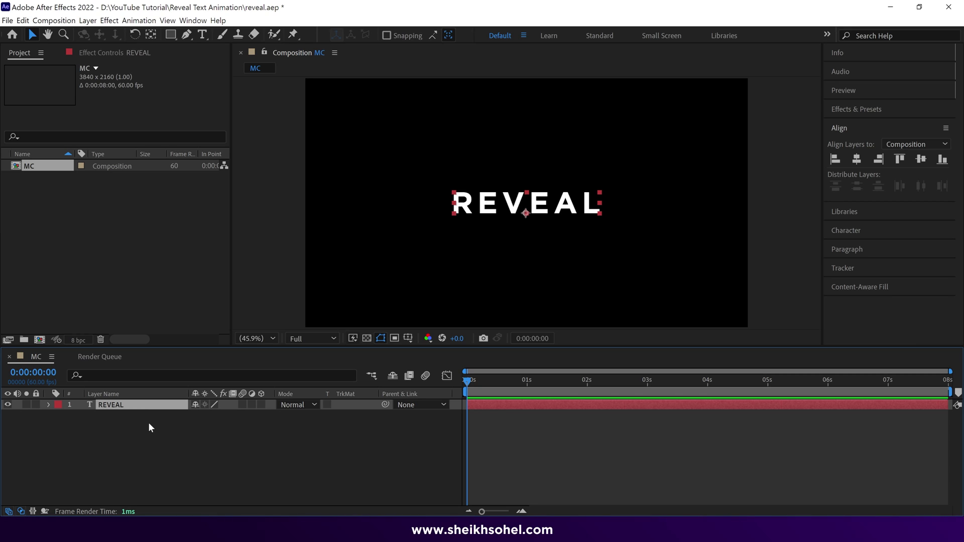
# Step: Create a shape layer from the REVEAL text layer using Create Shapes from Text
pyautogui.rightClick(135, 407)
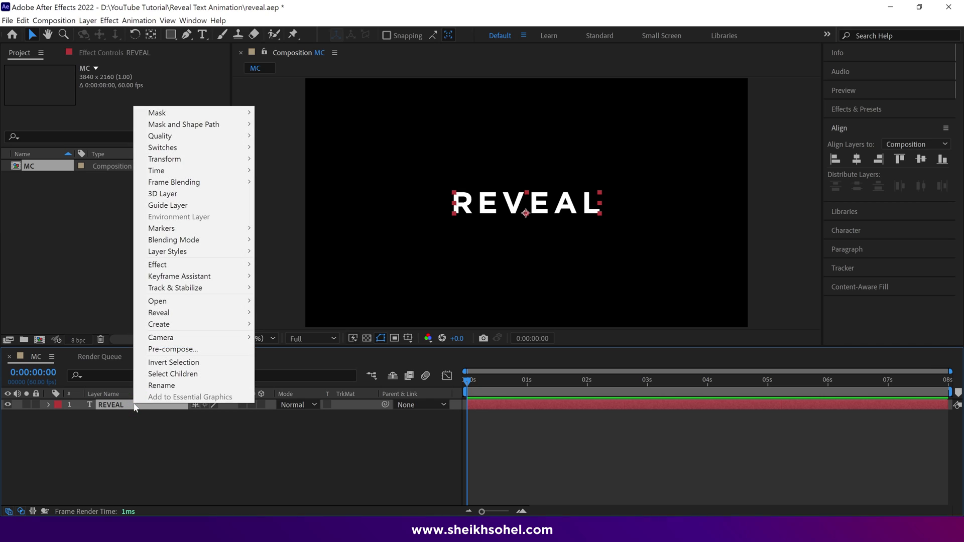
pyautogui.moveTo(180, 321)
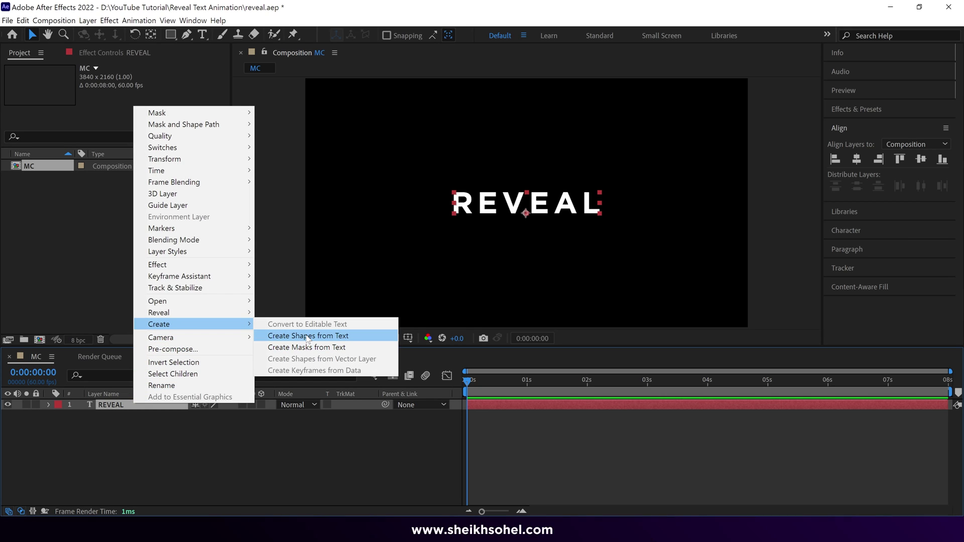
pyautogui.click(307, 336)
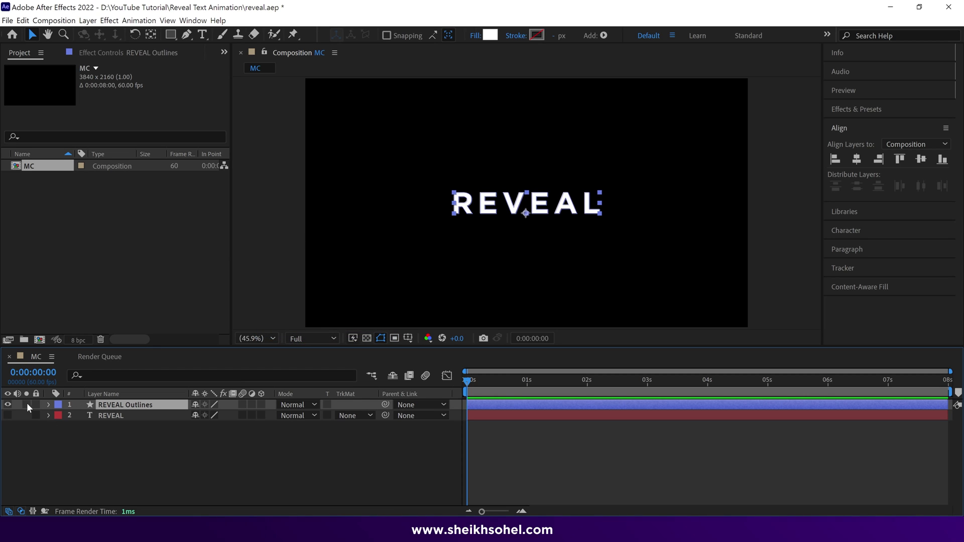
# Step: Try pulling a bottom path point of the V outline far away with the Pen tool, and undo the change
pyautogui.press('g')
pyautogui.press('`')
pyautogui.scroll(2, 465, 301)
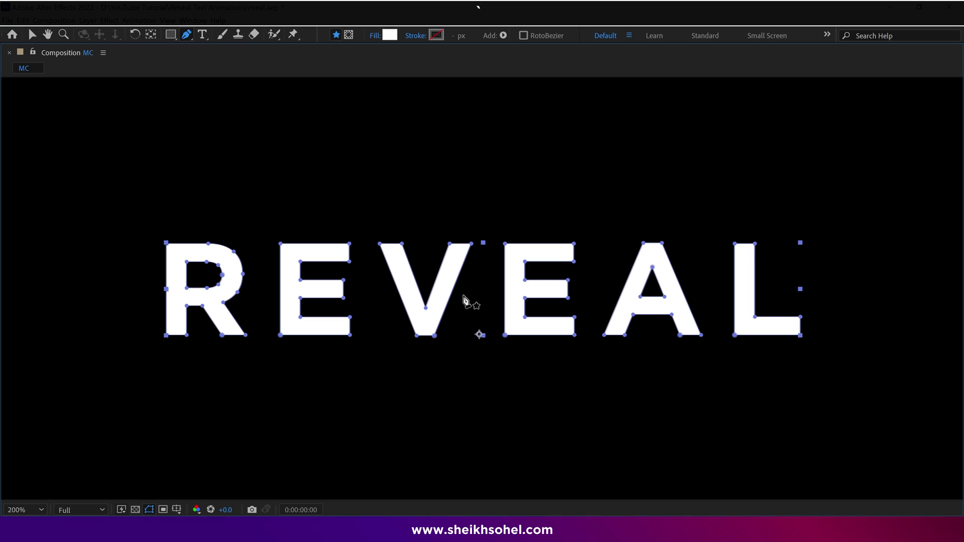
pyautogui.moveTo(435, 335); pyautogui.dragTo(2, 171)
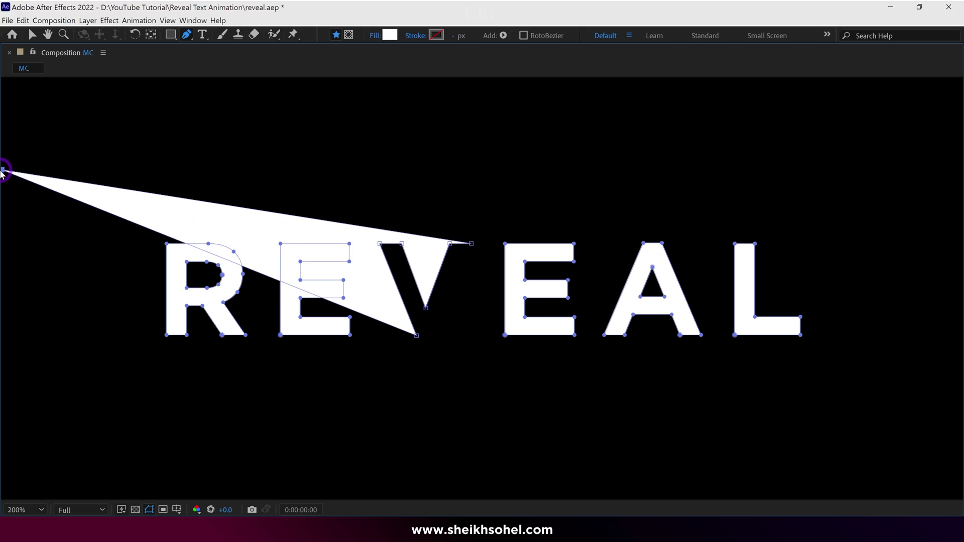
pyautogui.hotkey('ctrl', 'z')
pyautogui.press('`')
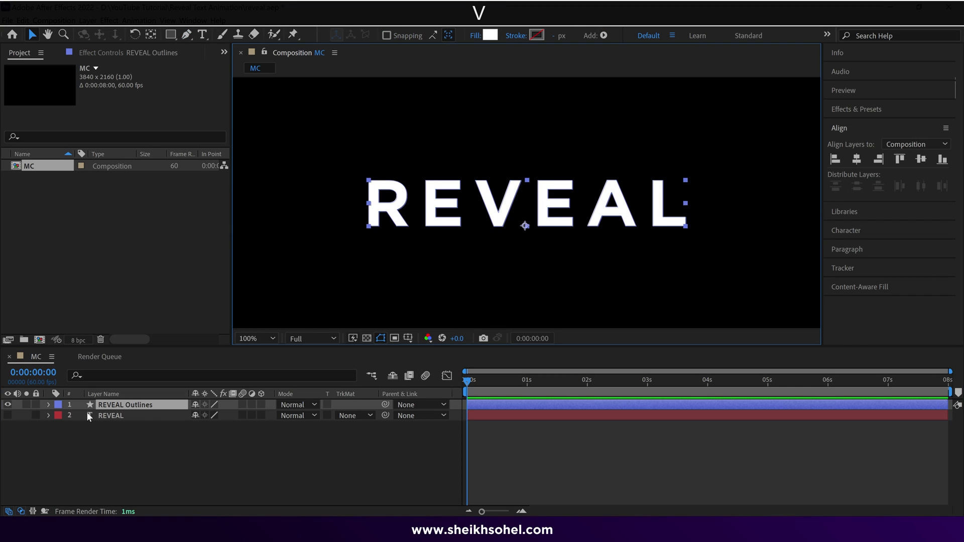
# Step: Lock the original REVEAL text layer and expand the contents of the REVEAL Outlines layer
pyautogui.click(35, 416)
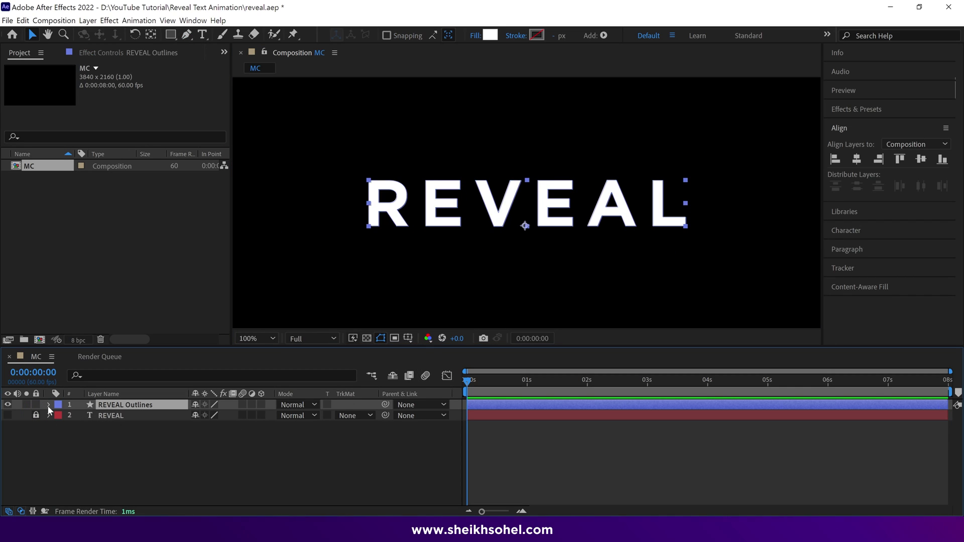
pyautogui.click(49, 405)
pyautogui.click(60, 416)
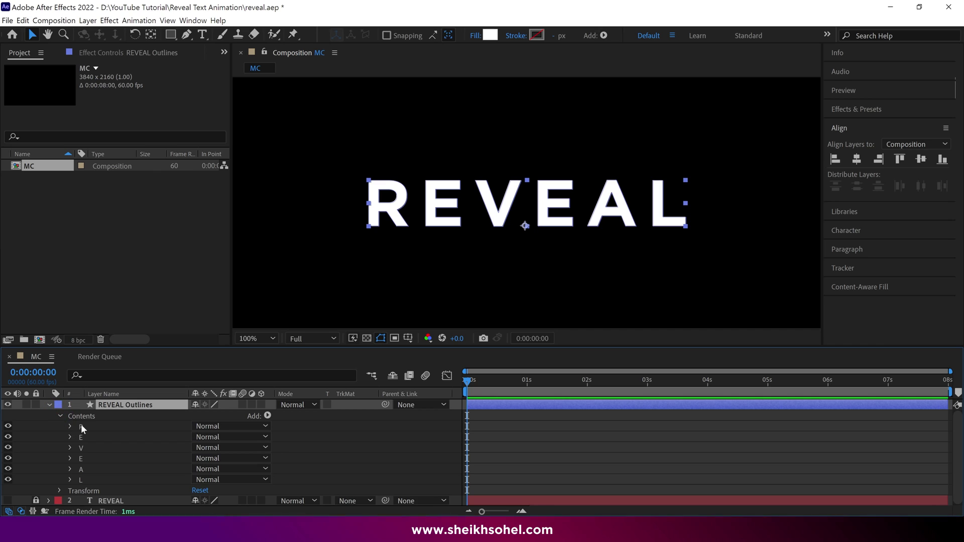
# Step: Check the letter groups R, E, V, E, A and L inside REVEAL Outlines one by one, and collapse the layer
pyautogui.click(81, 426)
pyautogui.click(85, 437)
pyautogui.click(83, 448)
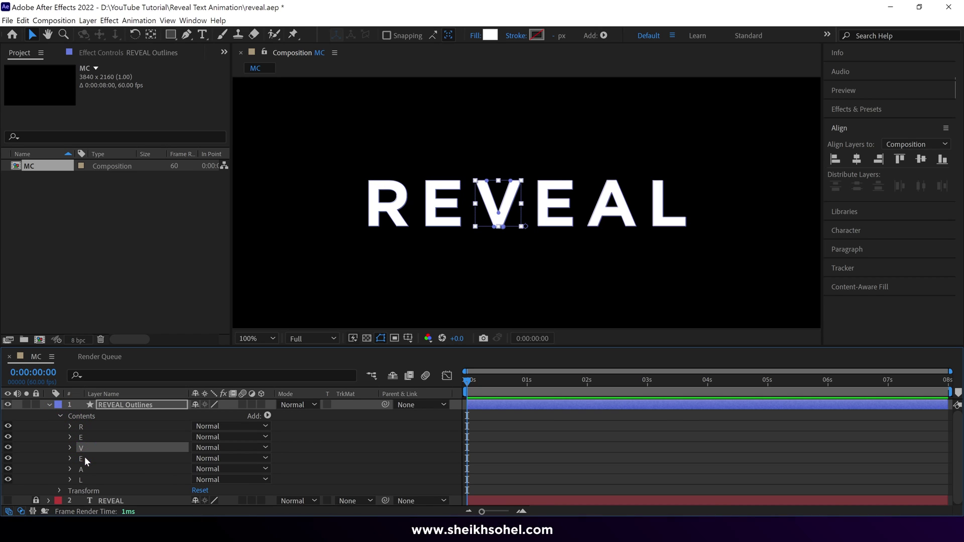
pyautogui.click(85, 459)
pyautogui.click(83, 468)
pyautogui.click(83, 480)
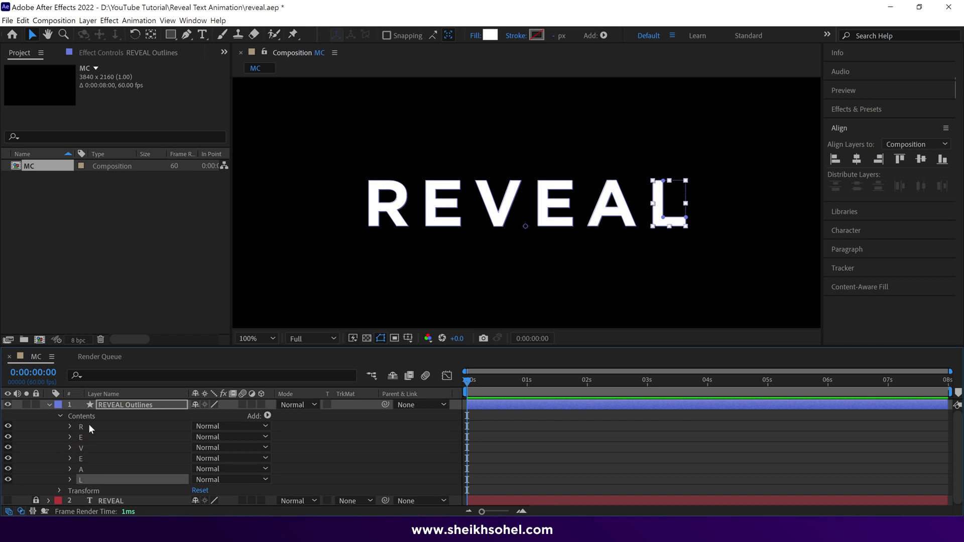
pyautogui.click(48, 405)
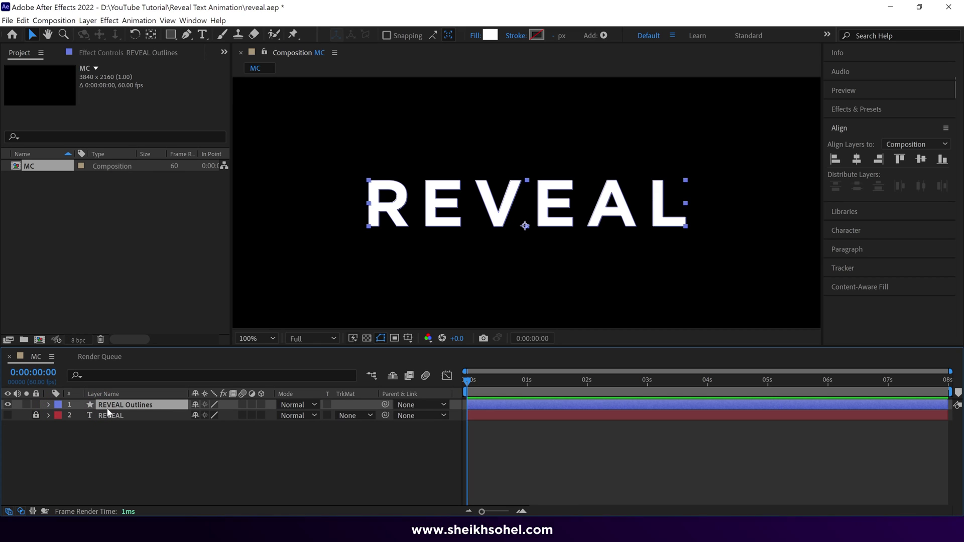
# Step: Rename the REVEAL Outlines layer as R
pyautogui.press('Return')
pyautogui.press('capslock')
pyautogui.write('R')
pyautogui.press('Return')
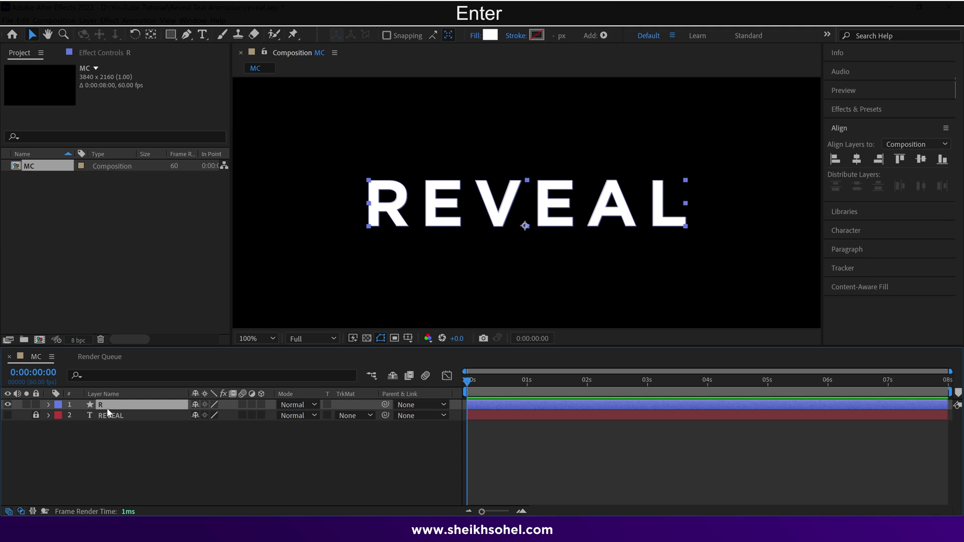
# Step: Duplicate the R layer and rename the copy as E
pyautogui.hotkey('ctrl', 'd')
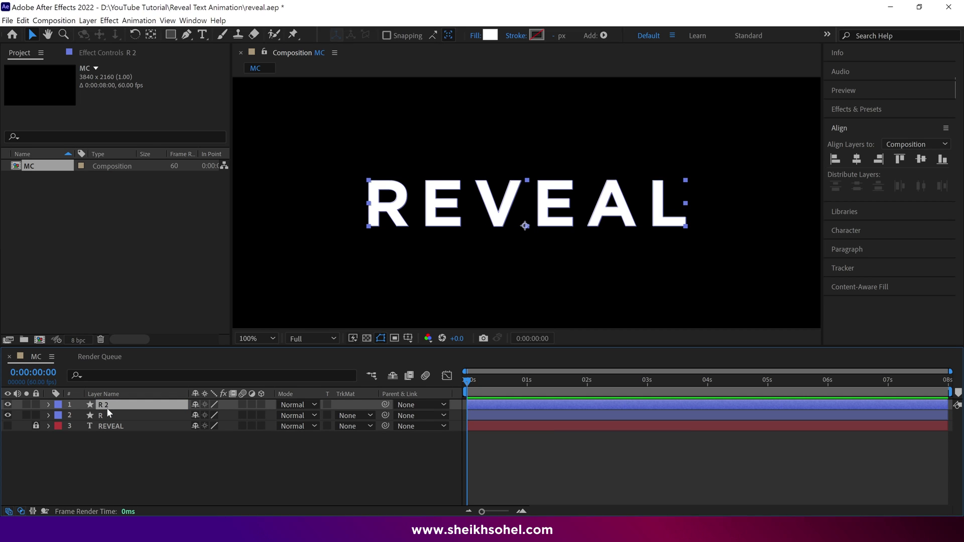
pyautogui.press('Return')
pyautogui.press('capslock')
pyautogui.write('E')
pyautogui.press('capslock')
pyautogui.press('Return')
# Step: Duplicate the E layer and rename the copy as V
pyautogui.hotkey('ctrl', 'd')
pyautogui.press('Return')
pyautogui.press('capslock')
pyautogui.write('V')
pyautogui.press('capslock')
pyautogui.press('Return')
# Step: Duplicate the V layer and rename the copy as E for the word's second E
pyautogui.hotkey('ctrl', 'd')
pyautogui.press('Return')
pyautogui.press('capslock')
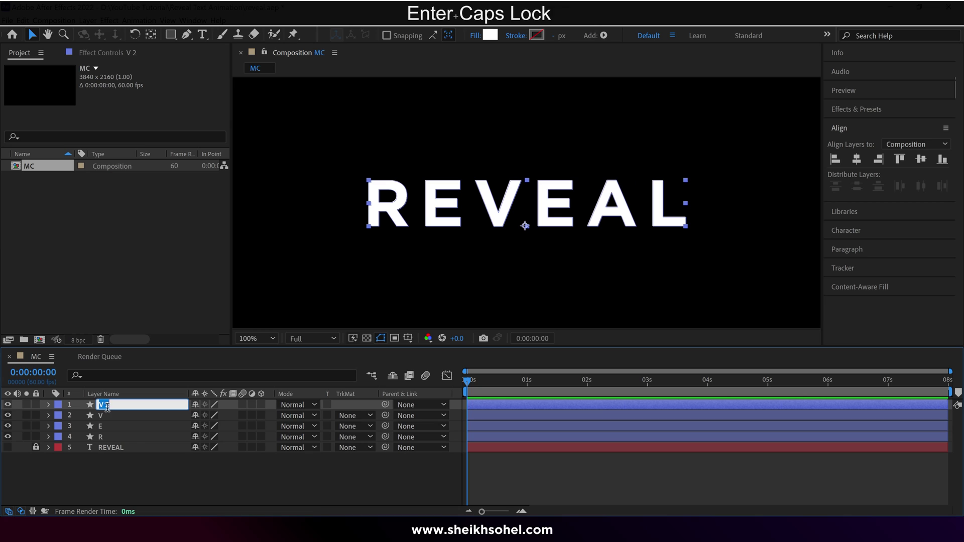
pyautogui.write('E')
pyautogui.press('capslock')
pyautogui.press('Return')
# Step: Duplicate the topmost E layer and rename the copy as A
pyautogui.hotkey('ctrl', 'd')
pyautogui.press('Return')
pyautogui.press('capslock')
pyautogui.write('A')
pyautogui.press('capslock')
pyautogui.press('Return')
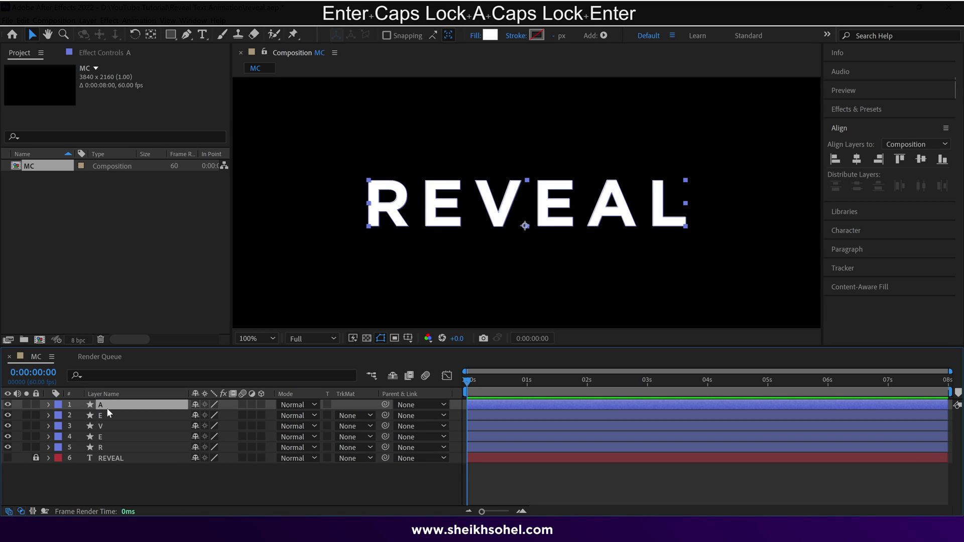
# Step: Duplicate the A layer and rename the copy as L
pyautogui.hotkey('ctrl', 'd')
pyautogui.press('Return')
pyautogui.press('capslock')
pyautogui.write('L')
pyautogui.press('capslock')
pyautogui.press('Return')
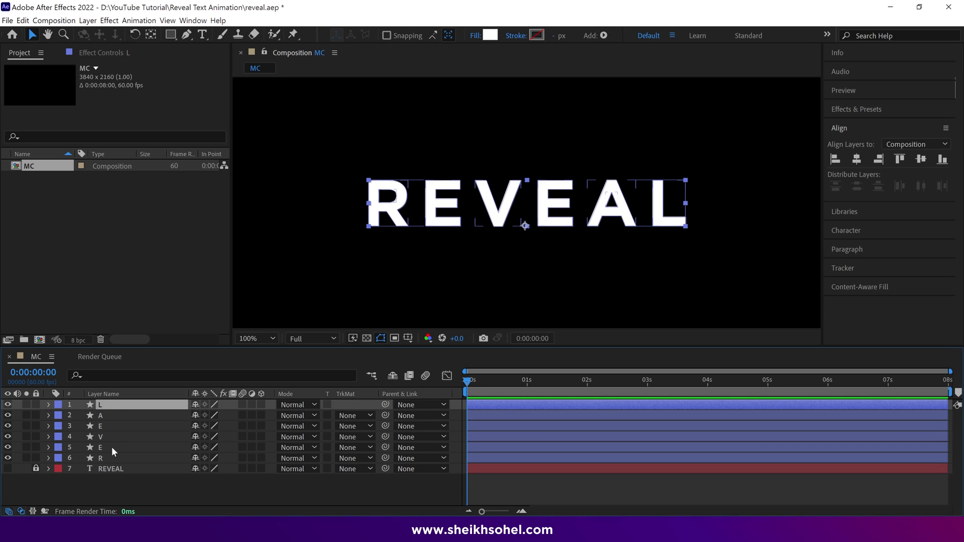
# Step: In the R layer's contents, delete every letter group except R
pyautogui.click(108, 458)
pyautogui.click(48, 458)
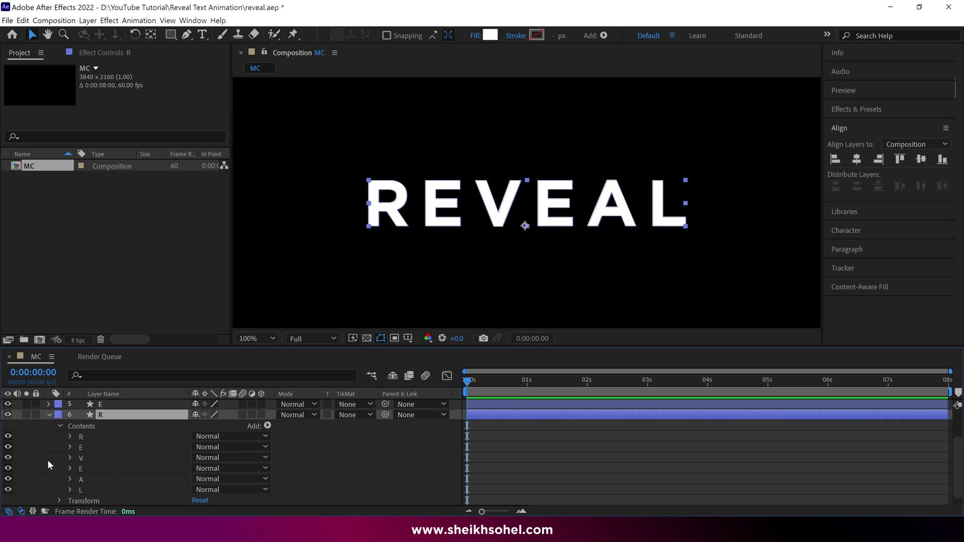
pyautogui.click(94, 436)
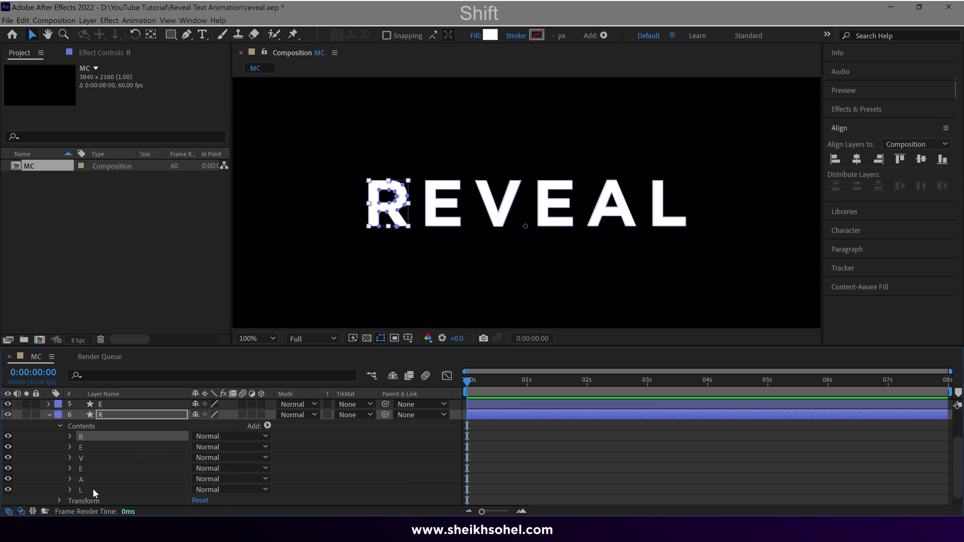
pyautogui.keyDown('shift'); pyautogui.click(92, 489); pyautogui.keyUp('shift')
pyautogui.keyDown('ctrl'); pyautogui.click(95, 437); pyautogui.keyUp('ctrl')
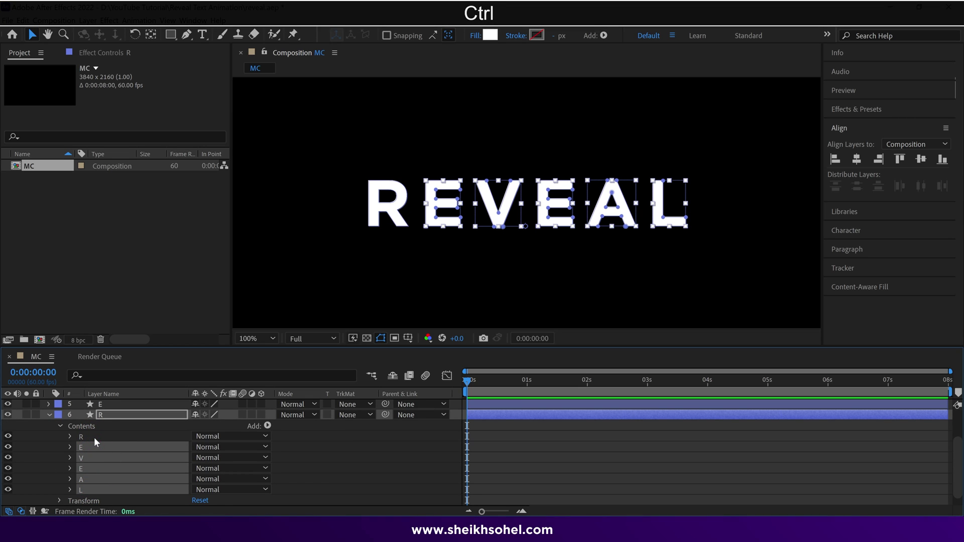
pyautogui.press('BackSpace')
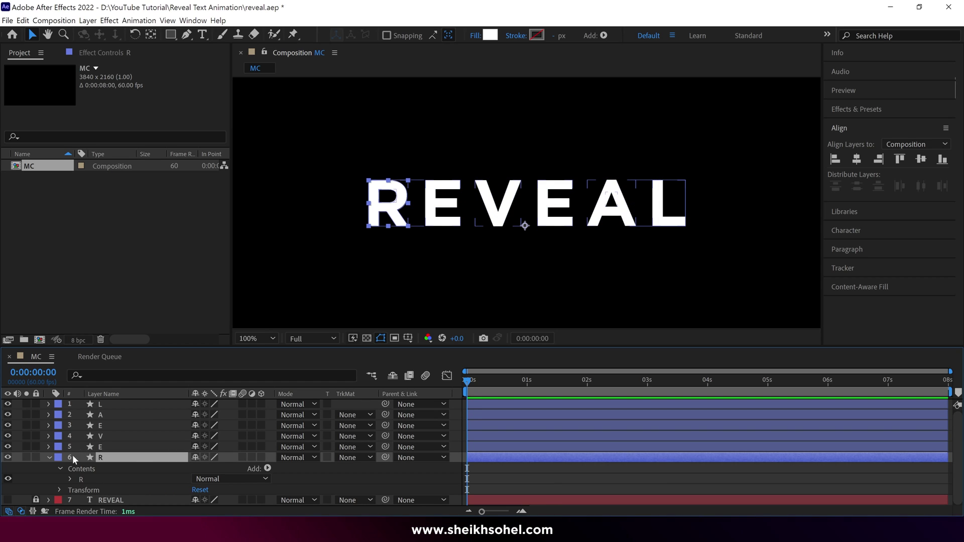
# Step: Solo the R layer briefly to check its remaining letter, unsolo it and collapse the layer
pyautogui.click(26, 458)
pyautogui.click(26, 458)
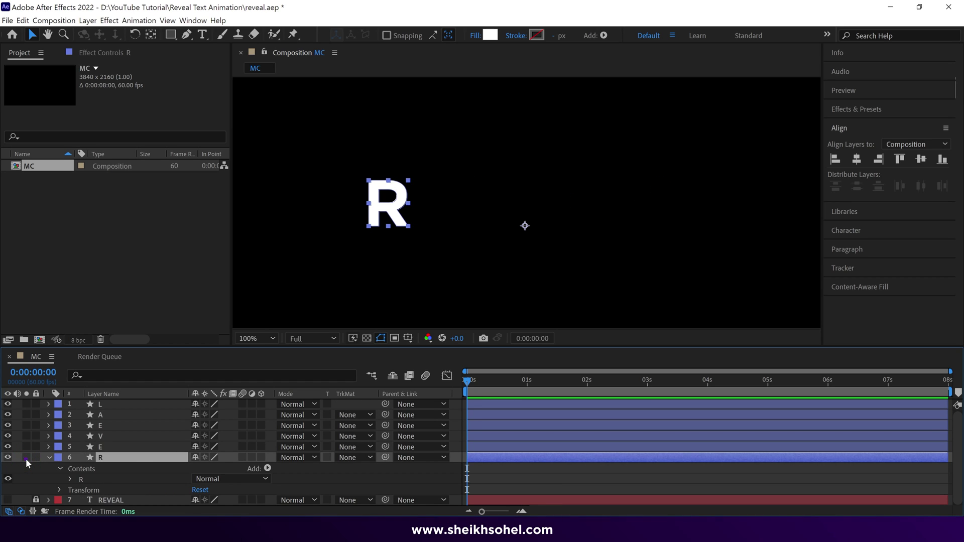
pyautogui.click(26, 458)
pyautogui.click(26, 458)
pyautogui.click(48, 459)
# Step: In the E layer directly above R, delete every letter group except the first E
pyautogui.click(48, 448)
pyautogui.click(60, 458)
pyautogui.click(88, 448)
pyautogui.scroll(-2, 89, 448)
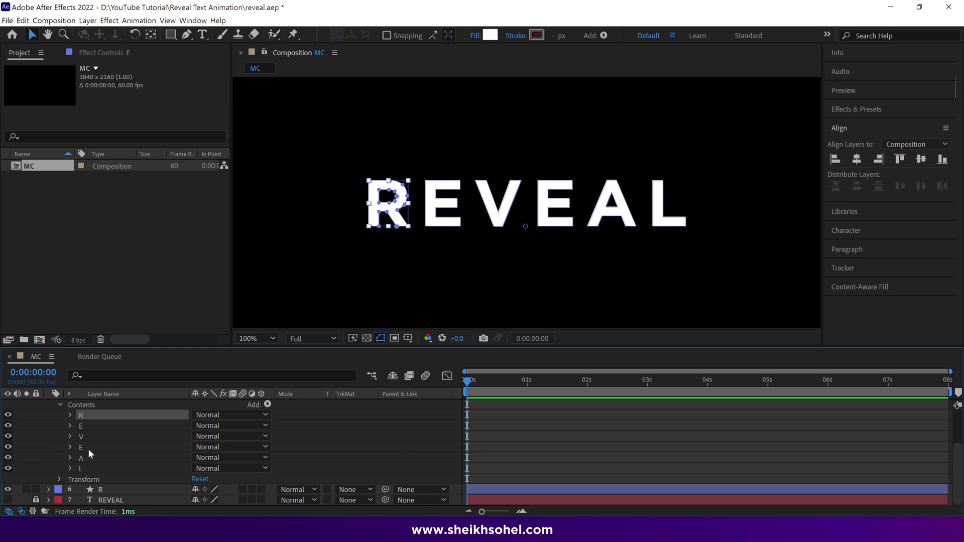
pyautogui.keyDown('shift'); pyautogui.click(88, 468); pyautogui.keyUp('shift')
pyautogui.keyDown('ctrl'); pyautogui.click(86, 426); pyautogui.keyUp('ctrl')
pyautogui.press('BackSpace')
# Step: In the V layer's contents, delete every letter group except V
pyautogui.click(49, 436)
pyautogui.click(59, 447)
pyautogui.click(88, 468)
pyautogui.hotkey('ctrl', 'a')
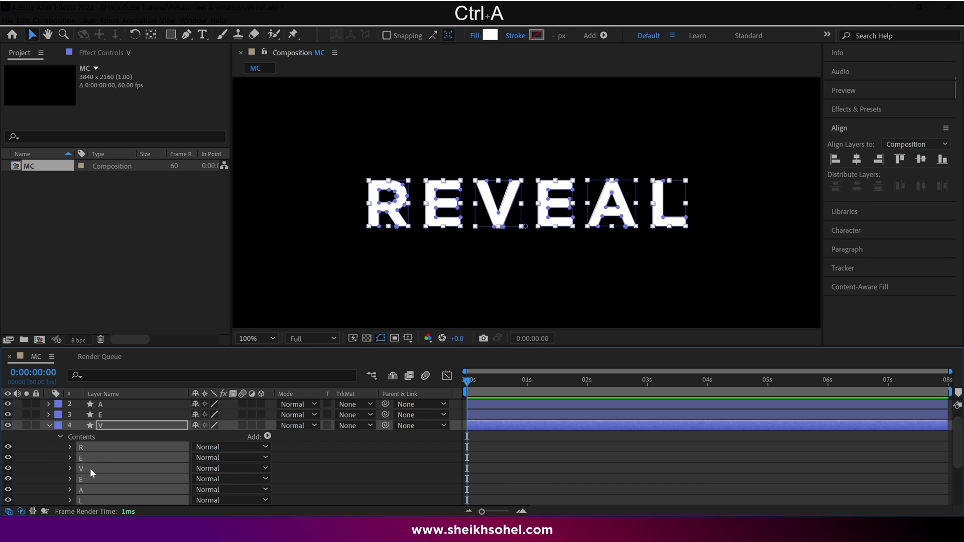
pyautogui.keyDown('ctrl'); pyautogui.click(89, 468); pyautogui.keyUp('ctrl')
pyautogui.press('BackSpace')
# Step: In the E layer between V and A, delete every letter group except the second E
pyautogui.click(49, 416)
pyautogui.click(60, 426)
pyautogui.click(86, 437)
pyautogui.hotkey('ctrl', 'a')
pyautogui.keyDown('ctrl'); pyautogui.click(85, 467); pyautogui.keyUp('ctrl')
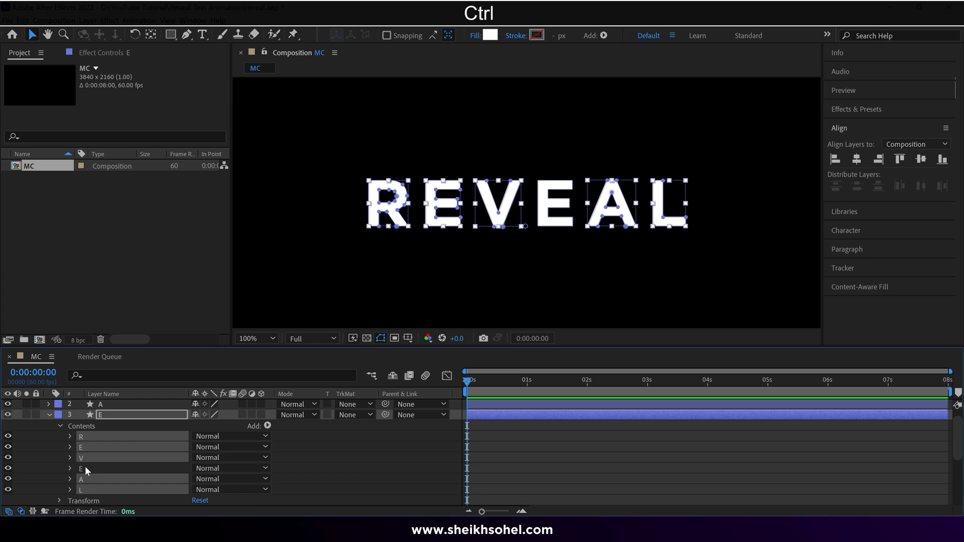
pyautogui.press('BackSpace')
# Step: In the A layer's contents, delete every letter group except A
pyautogui.click(48, 405)
pyautogui.click(60, 416)
pyautogui.click(86, 427)
pyautogui.hotkey('ctrl', 'a')
pyautogui.keyDown('ctrl'); pyautogui.click(84, 465); pyautogui.keyUp('ctrl')
pyautogui.press('BackSpace')
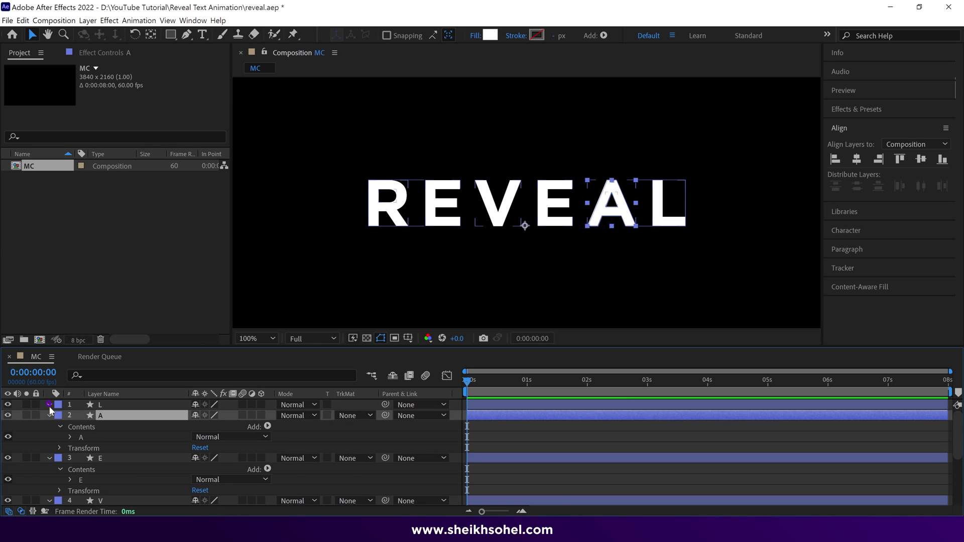
# Step: In the L layer's contents, delete every letter group except L, and collapse all the letter layers
pyautogui.click(49, 405)
pyautogui.click(60, 416)
pyautogui.click(86, 427)
pyautogui.hotkey('ctrl', 'a')
pyautogui.keyDown('ctrl'); pyautogui.click(91, 476); pyautogui.keyUp('ctrl')
pyautogui.press('BackSpace')
pyautogui.hotkey('ctrl', 'a')
pyautogui.press('u')
# Step: Select the six letter layers from R to L, center each one's anchor point in its letter, and deselect them
pyautogui.hotkey('ctrl', 'Down')
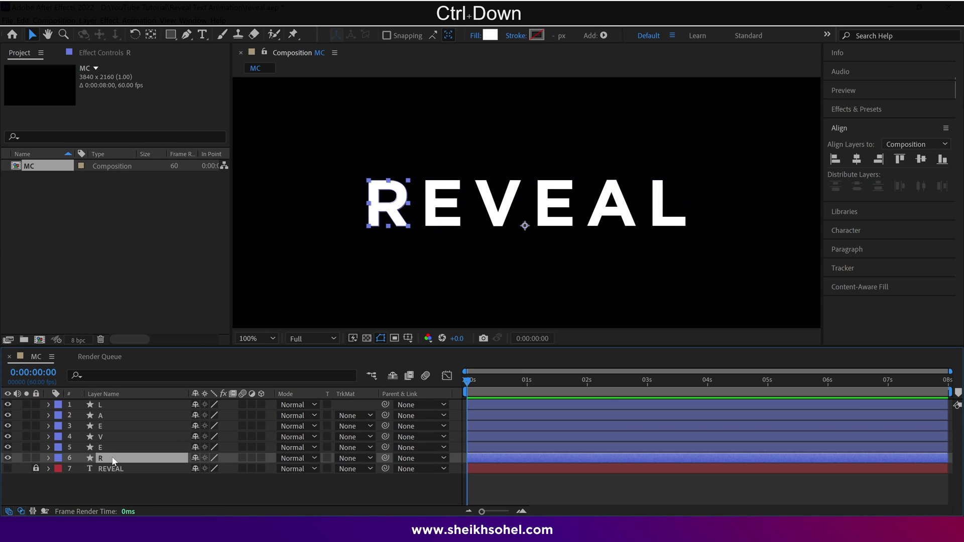
pyautogui.keyDown('shift'); pyautogui.click(117, 405); pyautogui.keyUp('shift')
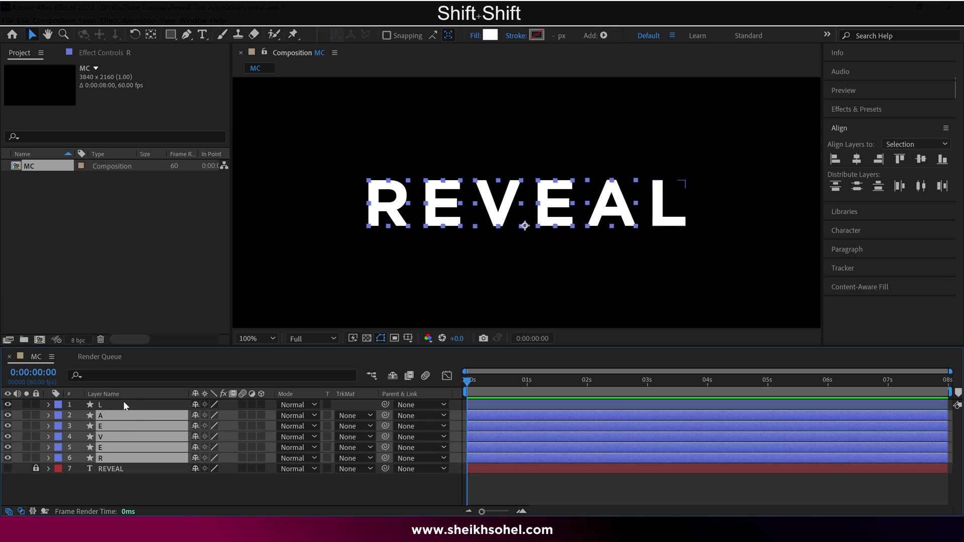
pyautogui.click(151, 37)
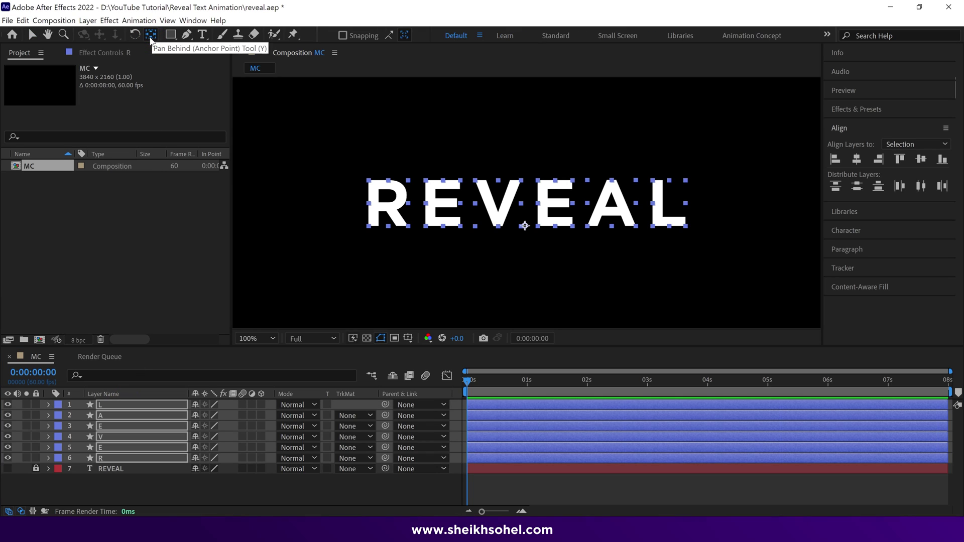
pyautogui.hotkey('ctrl', 'shift')
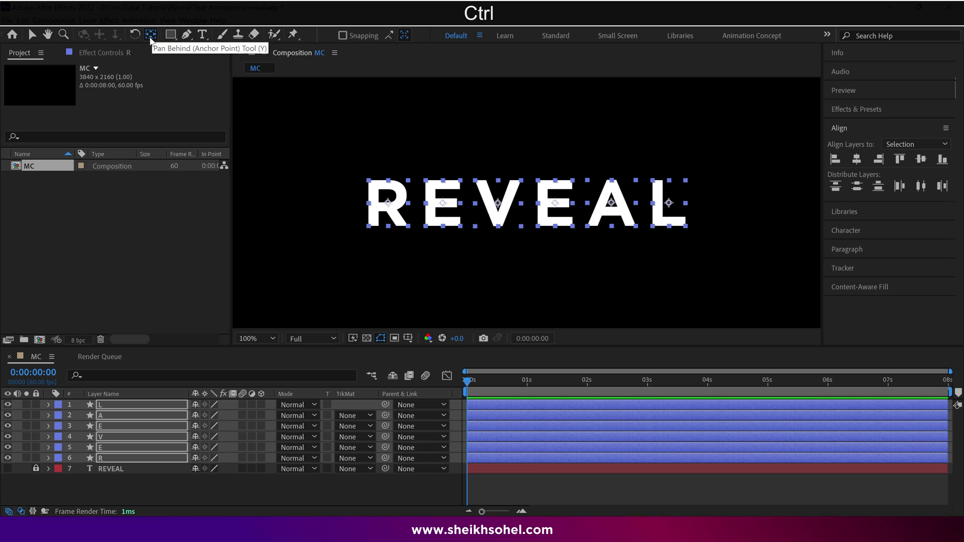
pyautogui.click(148, 489)
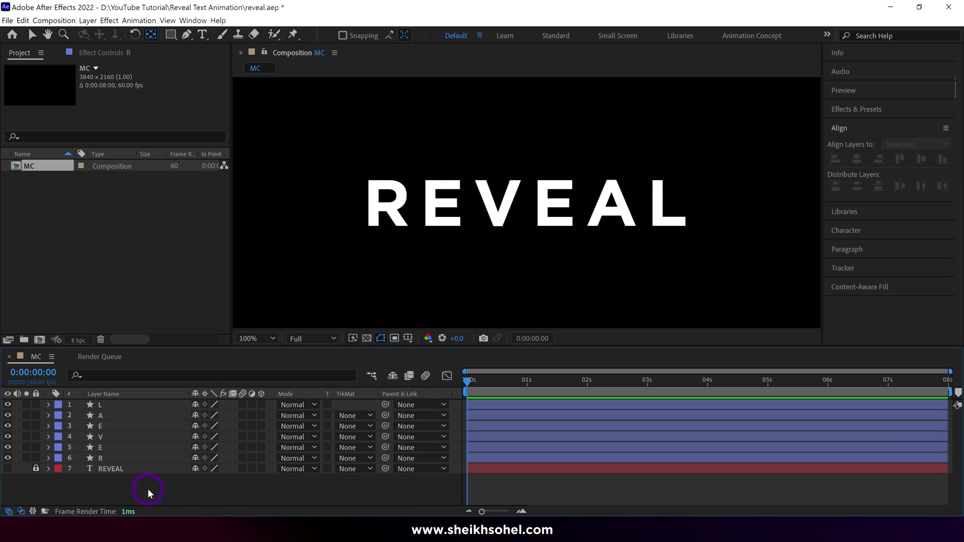
# Step: Turn on the Title/Action Safe overlay and the rulers in the composition view
pyautogui.click(407, 338)
pyautogui.click(410, 346)
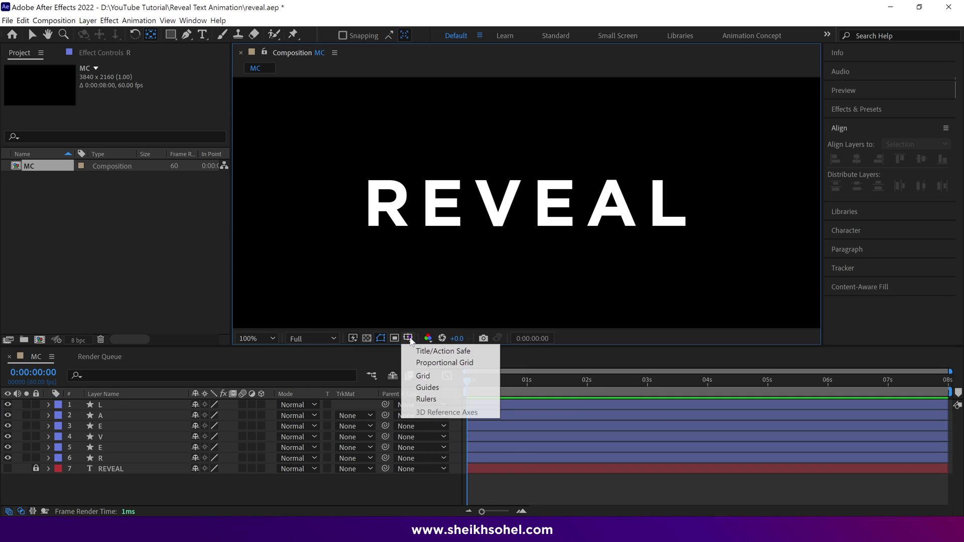
pyautogui.click(448, 353)
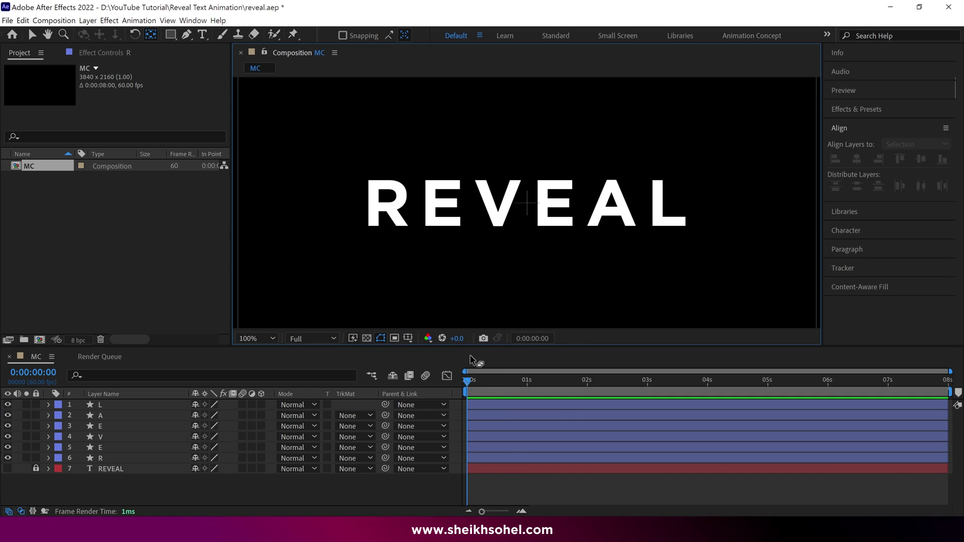
pyautogui.hotkey('ctrl', 'r')
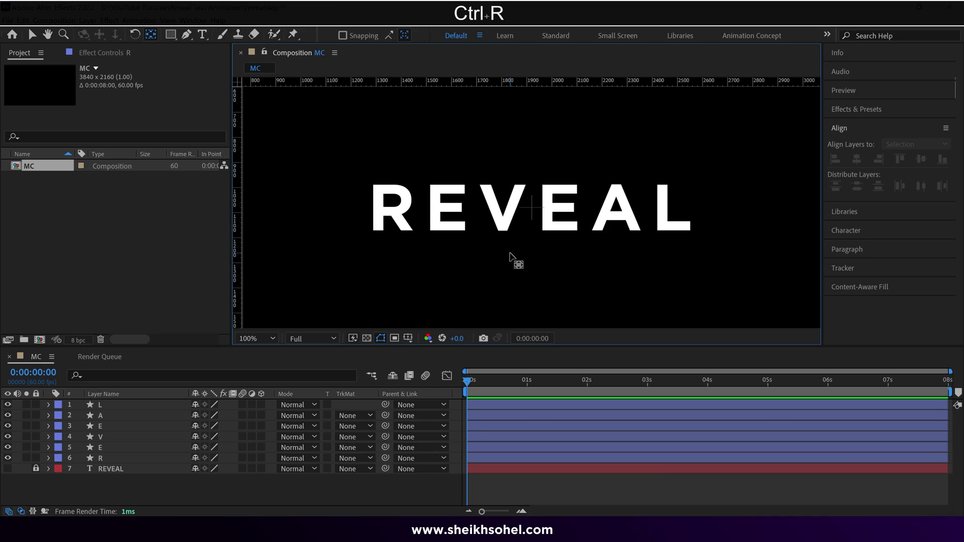
# Step: Place vertical guides at the composition's centre and on both sides of REVEAL, at about x = 1000 and 2845 px
pyautogui.press('`')
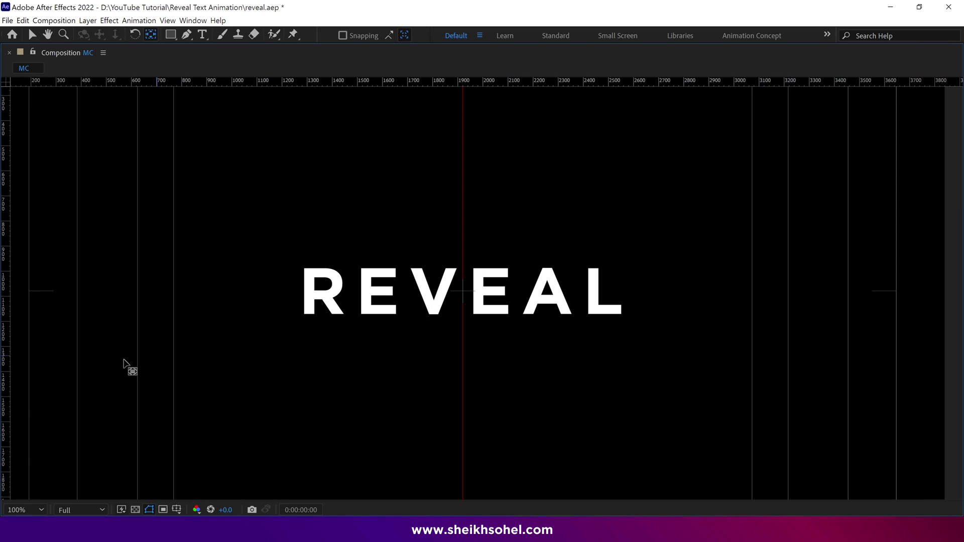
pyautogui.moveTo(6, 323); pyautogui.dragTo(255, 326)
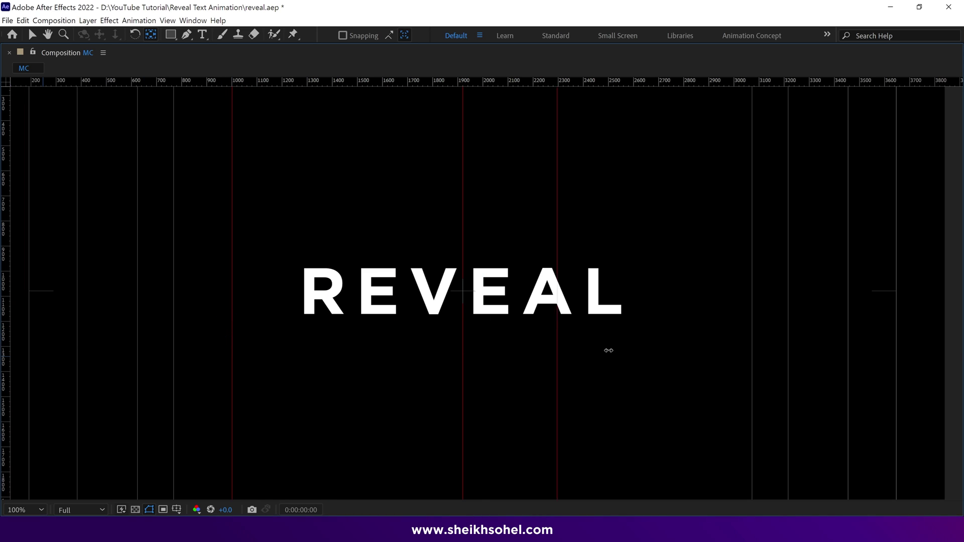
pyautogui.moveTo(681, 353)
pyautogui.mouseDown()
pyautogui.moveTo(710, 351)
pyautogui.moveTo(684, 358)
pyautogui.mouseUp()
pyautogui.press('`')
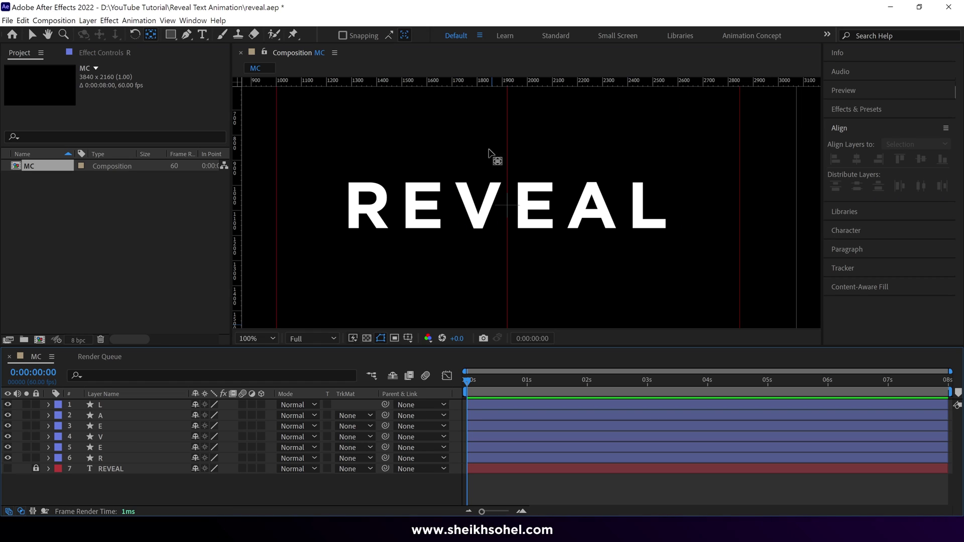
# Step: Place two horizontal guides, along the top and bottom edges of the REVEAL letters
pyautogui.moveTo(446, 82); pyautogui.dragTo(443, 121)
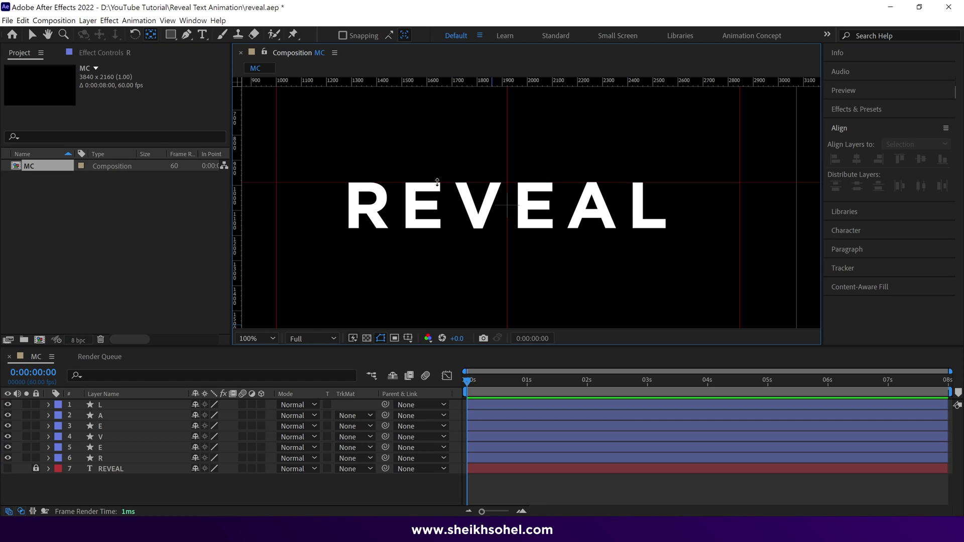
pyautogui.press('`')
pyautogui.scroll(1, 383, 137)
pyautogui.moveTo(354, 82); pyautogui.dragTo(333, 368)
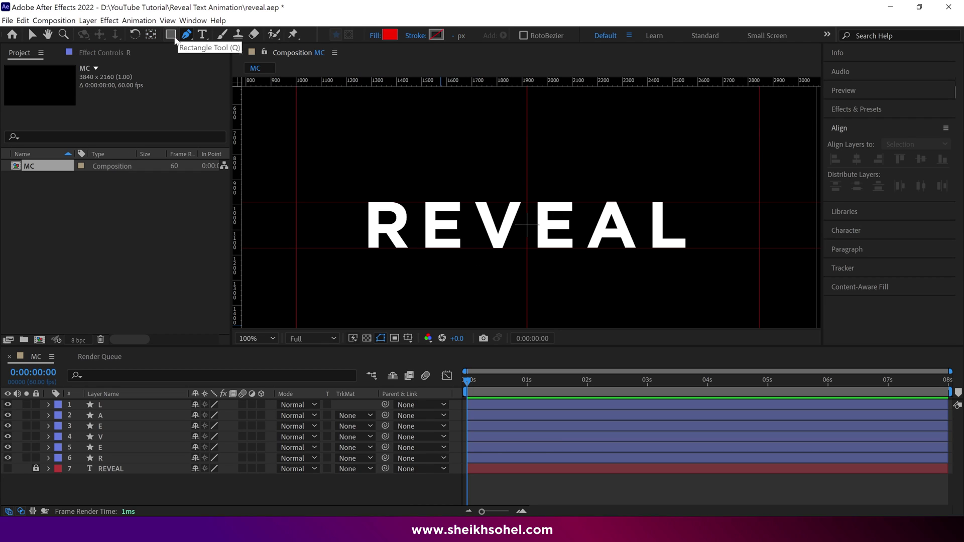
# Step: Draw a red rectangle over the letters EAL, starting at the centre guide and filling the height between the horizontal guides
pyautogui.click(171, 35)
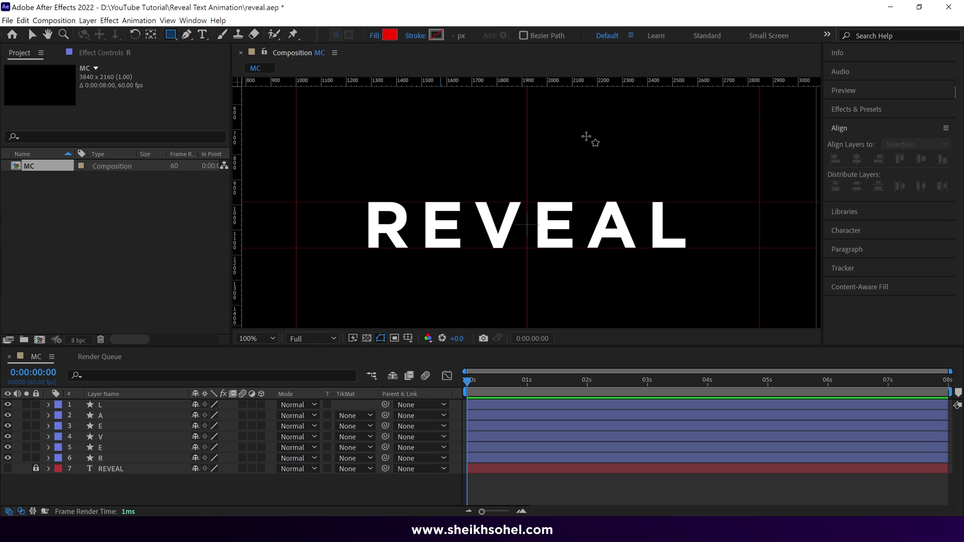
pyautogui.press('`')
pyautogui.scroll(1, 475, 280)
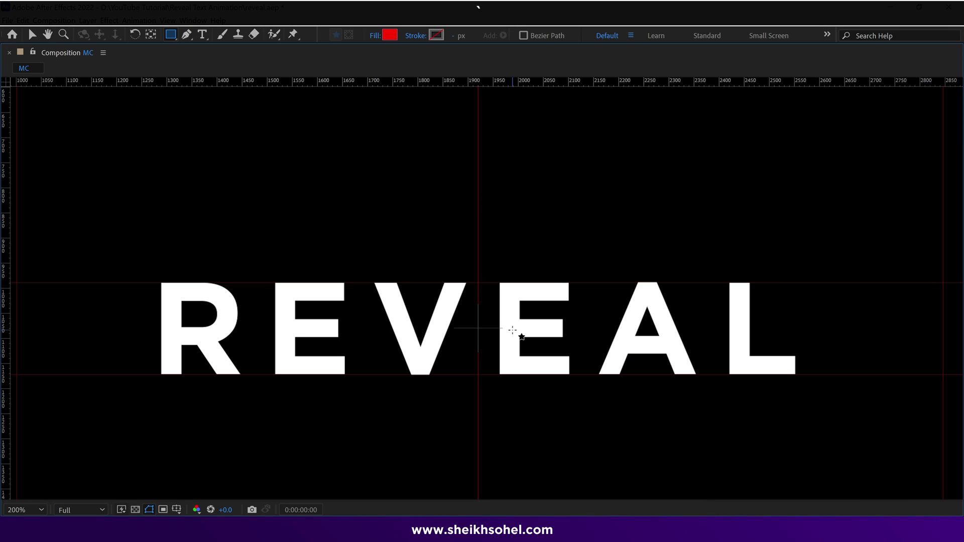
pyautogui.moveTo(478, 283)
pyautogui.mouseDown()
pyautogui.moveTo(715, 375)
pyautogui.moveTo(803, 376)
pyautogui.mouseUp()
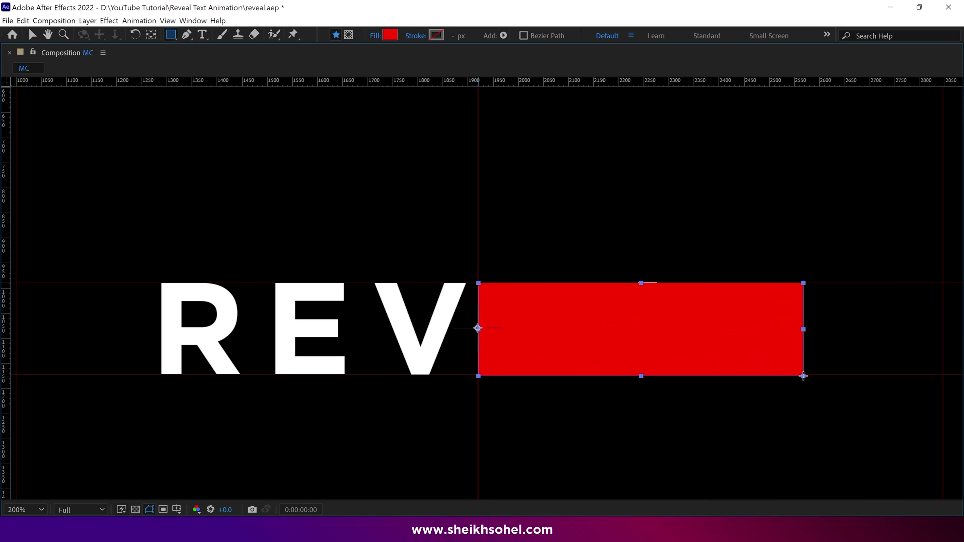
# Step: Rename the new rectangle's shape layer as Right Line Hide
pyautogui.press('`')
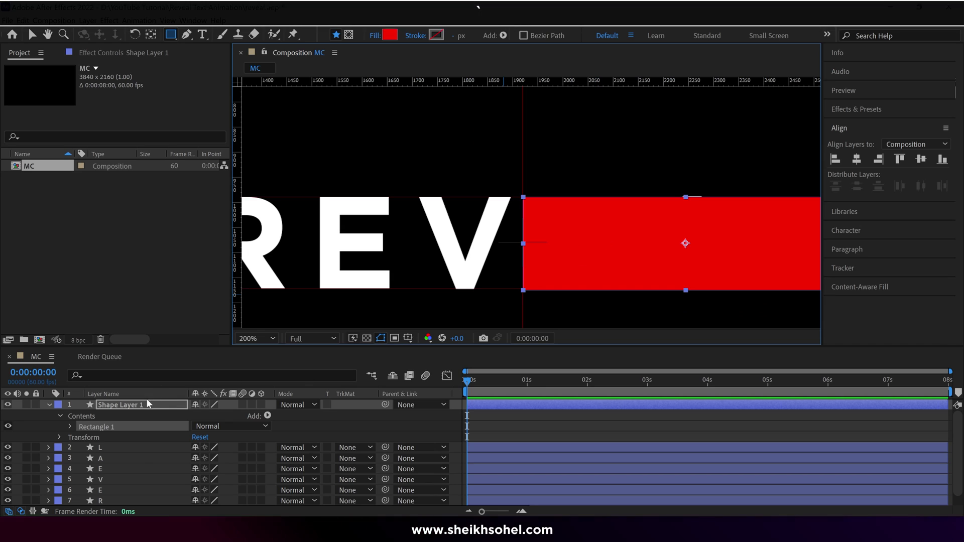
pyautogui.press('Return')
pyautogui.write('Right Line Hide')
pyautogui.press('Return')
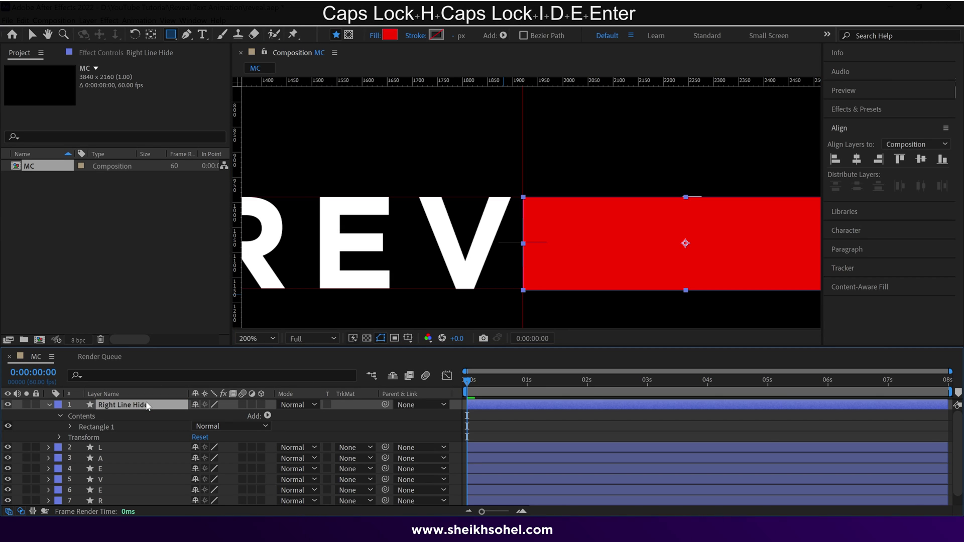
# Step: Duplicate the Right Line Hide layer and rename the copy as Left Line Hide
pyautogui.press(',')
pyautogui.press('v')
pyautogui.hotkey('ctrl', 'd')
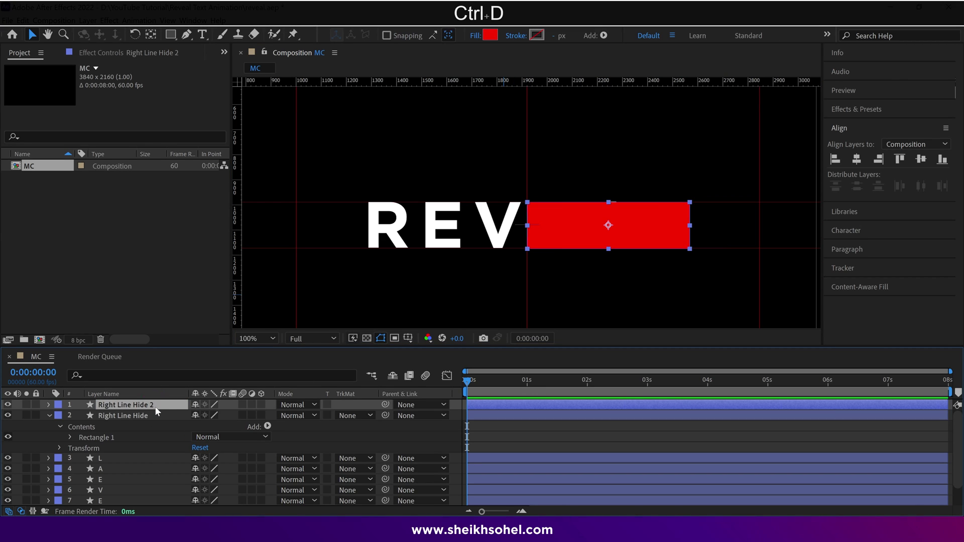
pyautogui.press('Return')
pyautogui.press('Right')
pyautogui.press('BackSpace')
pyautogui.press('BackSpace')
pyautogui.press('Left')
pyautogui.press('Left')
pyautogui.press('Left')
pyautogui.press('Left')
pyautogui.press('Left')
pyautogui.press('Left')
pyautogui.press('Left')
pyautogui.press('Left')
pyautogui.press('Left')
pyautogui.press('Left')
pyautogui.press('BackSpace')
pyautogui.press('BackSpace')
pyautogui.press('BackSpace')
pyautogui.press('BackSpace')
pyautogui.press('BackSpace')
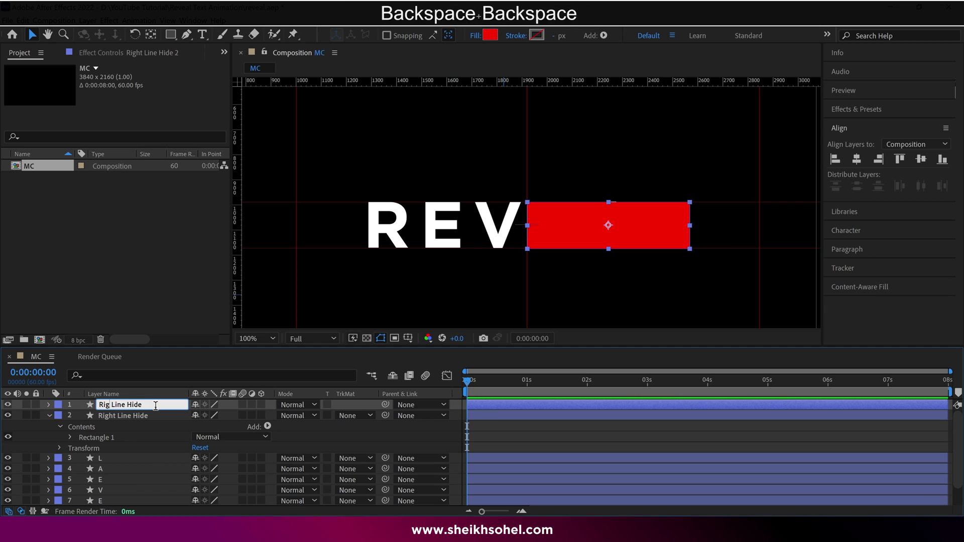
pyautogui.write('Left')
pyautogui.press('Return')
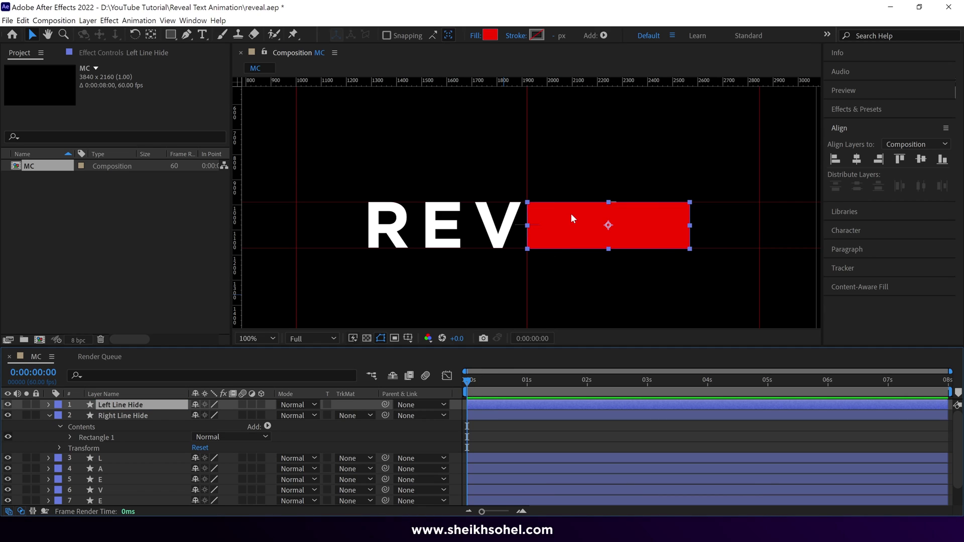
# Step: Move the Left Line Hide rectangle horizontally to cover REV up to the centre guide, and turn off both hide layers' visibility
pyautogui.moveTo(573, 224); pyautogui.dragTo(407, 227)
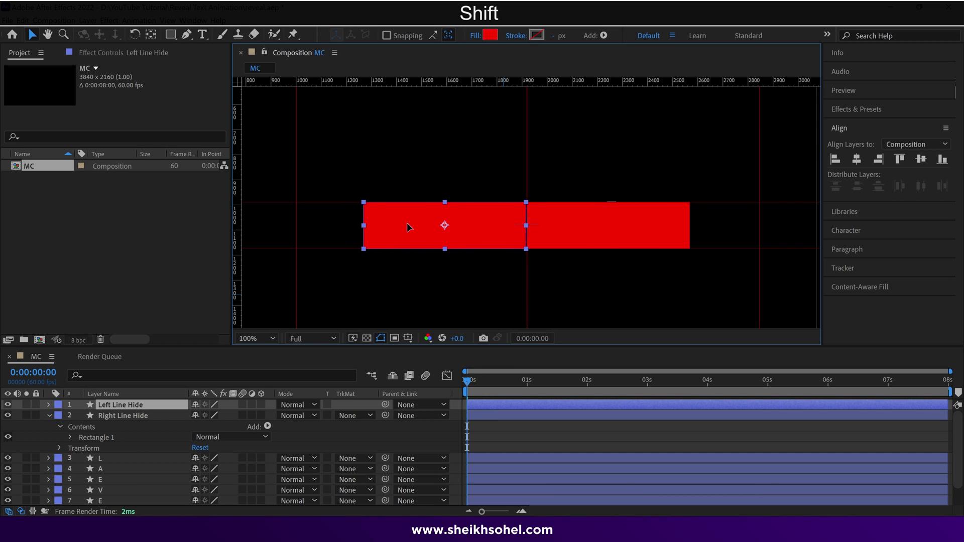
pyautogui.scroll(-1, 507, 292)
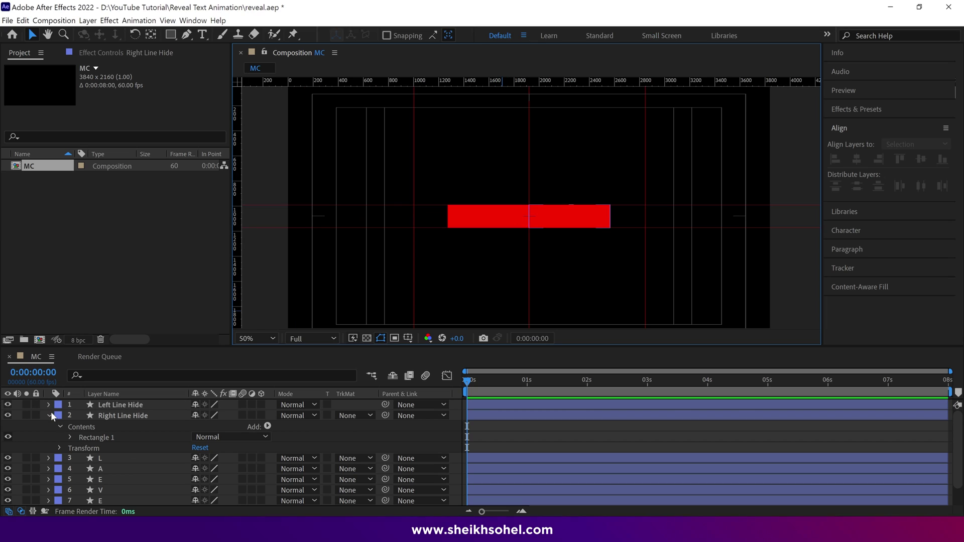
pyautogui.click(49, 415)
pyautogui.press('.')
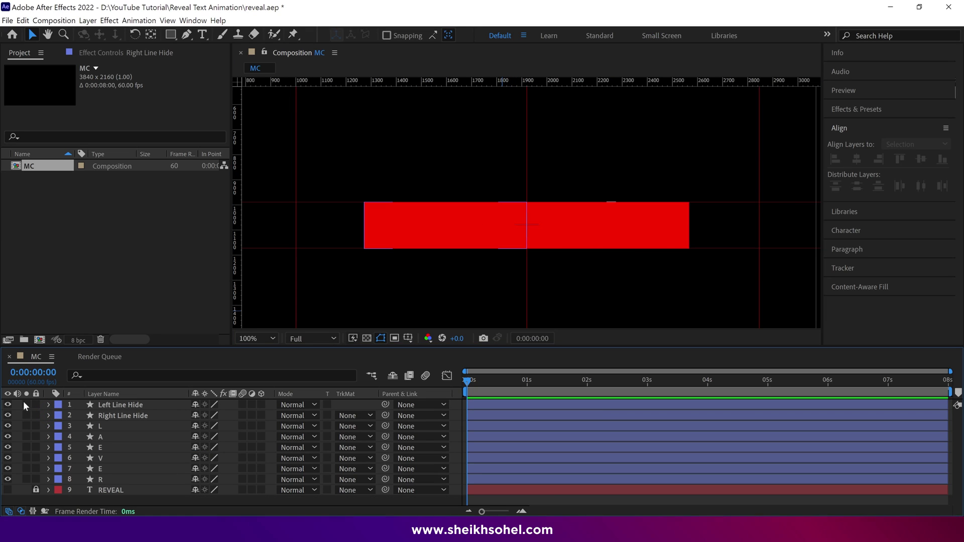
pyautogui.click(7, 405)
pyautogui.click(8, 415)
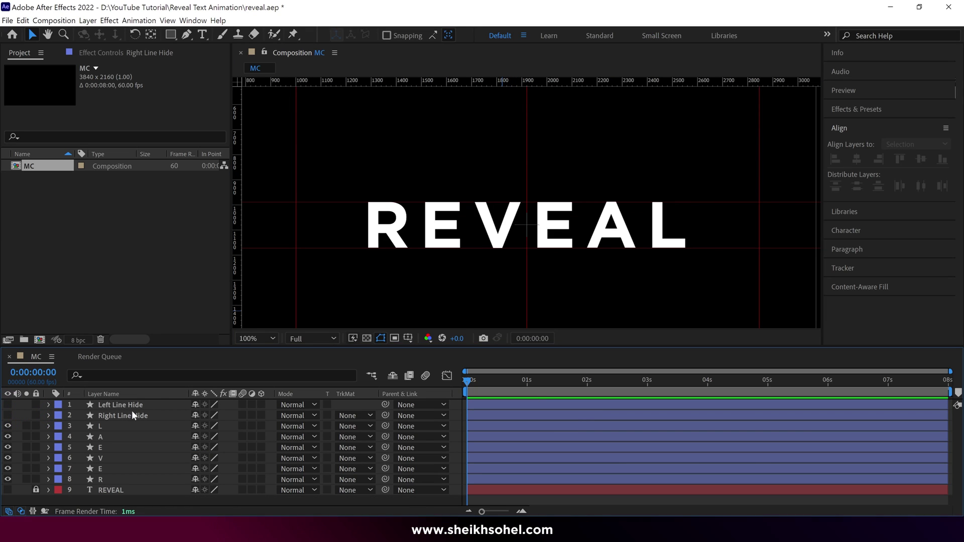
# Step: Place two vertical guides along the left and right edges of the final L's vertical stem
pyautogui.click(118, 424)
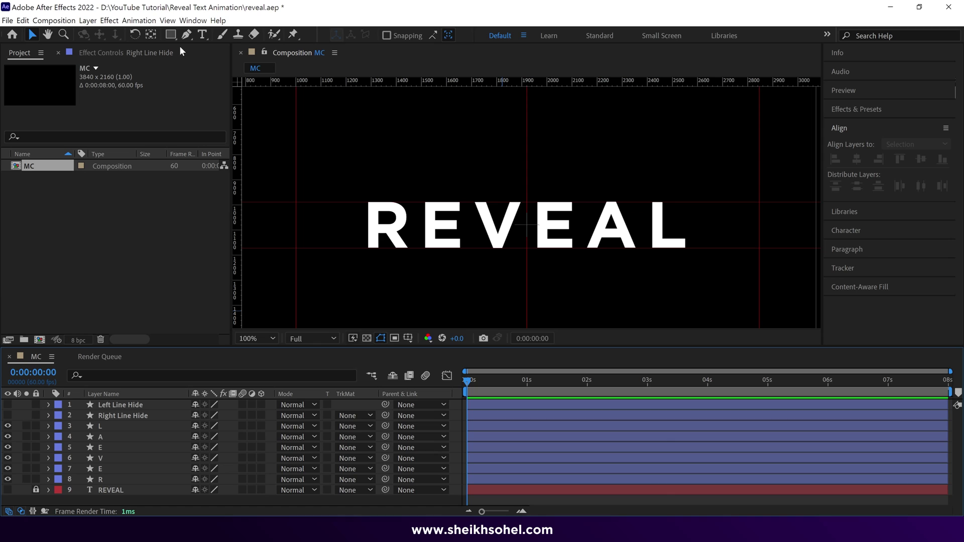
pyautogui.click(171, 35)
pyautogui.moveTo(683, 212); pyautogui.dragTo(505, 193)
pyautogui.scroll(1, 505, 193)
pyautogui.moveTo(237, 236); pyautogui.dragTo(437, 245)
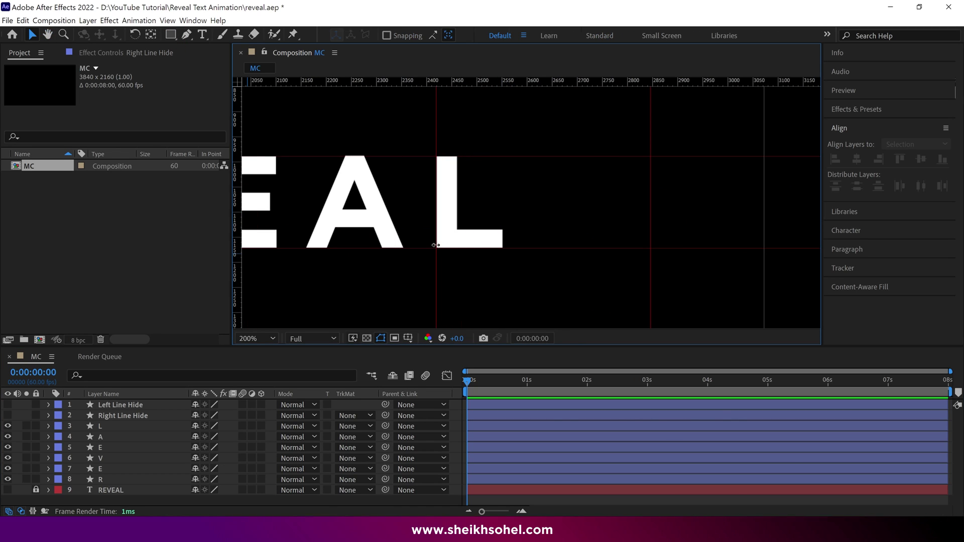
pyautogui.moveTo(237, 241); pyautogui.dragTo(457, 227)
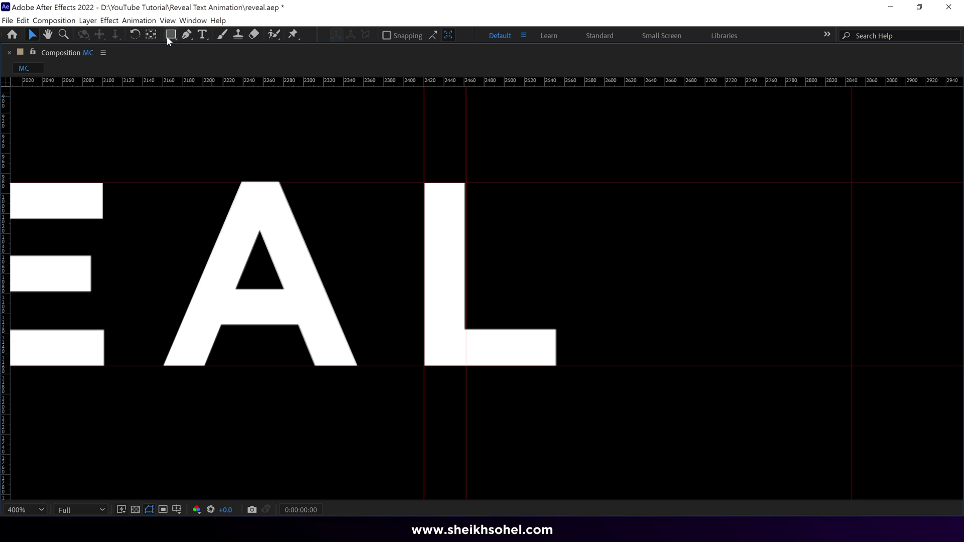
# Step: Draw a red rectangle exactly over the L's vertical stem, between its vertical guides and the two horizontal guides
pyautogui.press('`')
pyautogui.press('`')
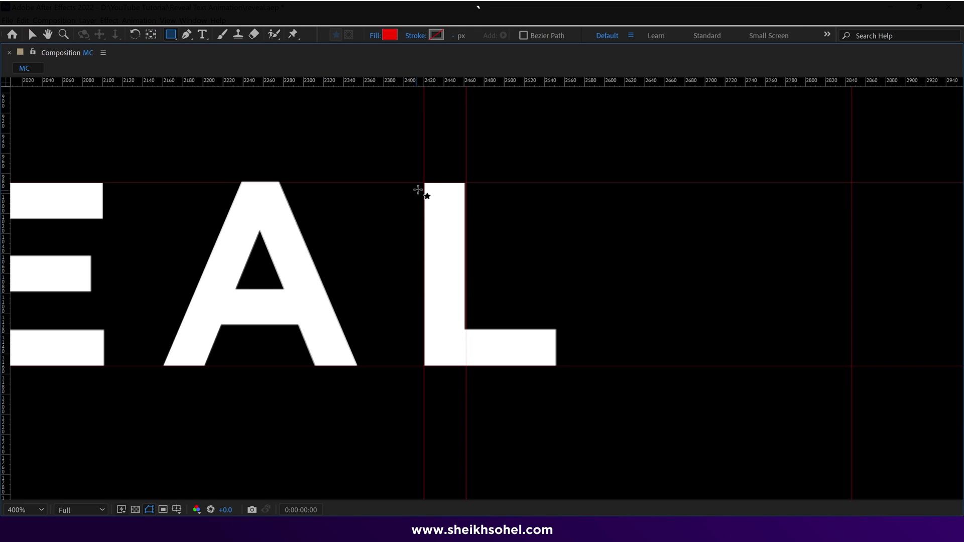
pyautogui.moveTo(449, 249); pyautogui.dragTo(468, 309)
pyautogui.moveTo(465, 365)
pyautogui.mouseDown()
pyautogui.moveTo(444, 363)
pyautogui.moveTo(466, 365)
pyautogui.mouseUp()
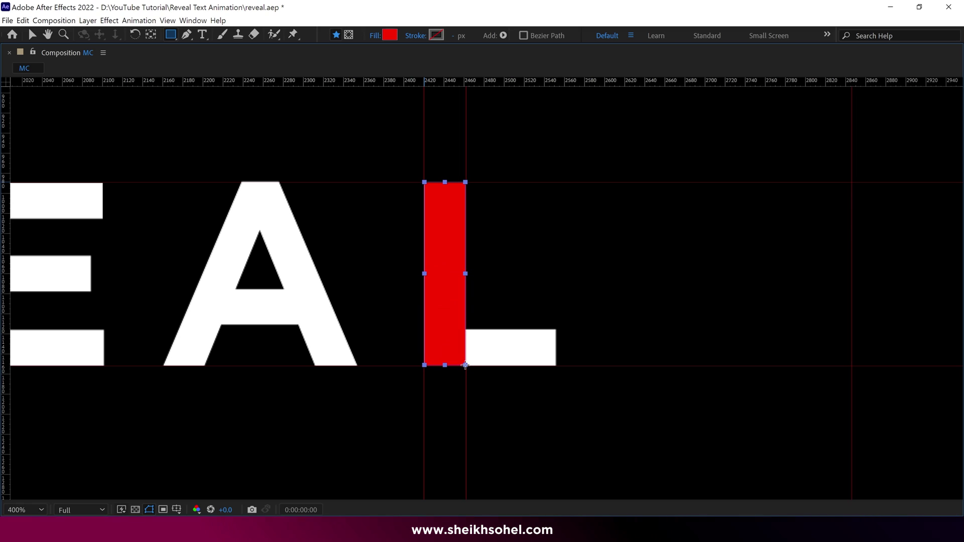
pyautogui.press('v')
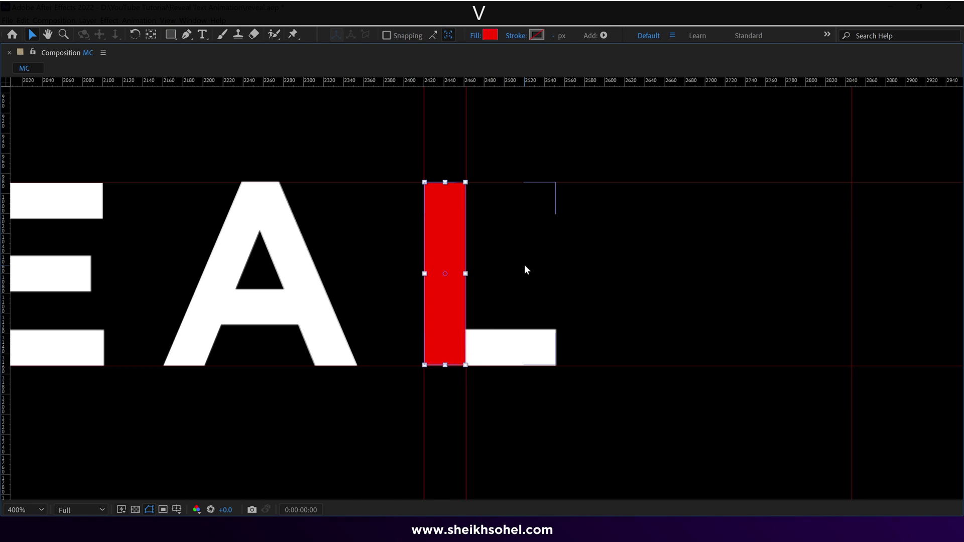
# Step: Rename the stem rectangle's shape layer as Right Line 1
pyautogui.press('`')
pyautogui.click(154, 407)
pyautogui.press('Return')
pyautogui.write('Right Line 1')
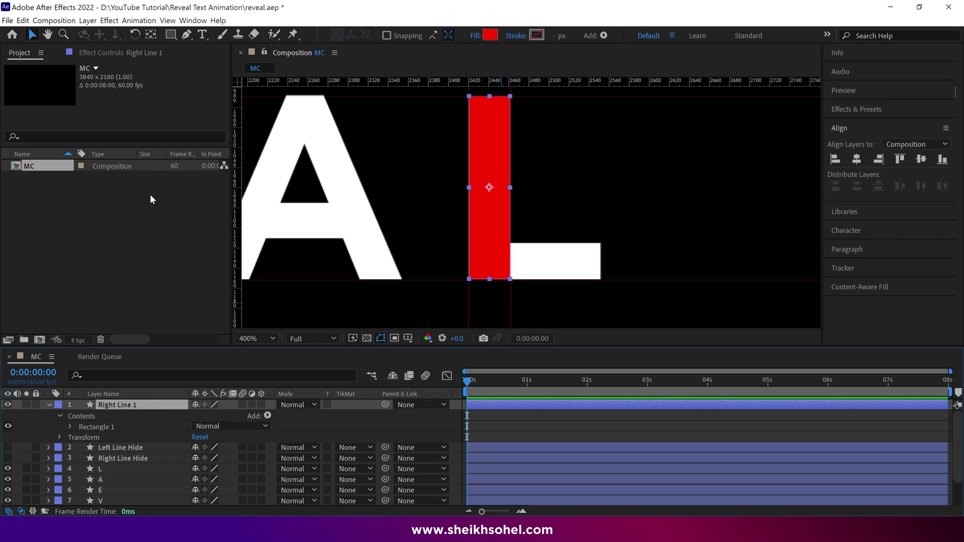
# Step: Move the anchor point of Right Line 1 to the bottom centre of its rectangle
pyautogui.click(151, 34)
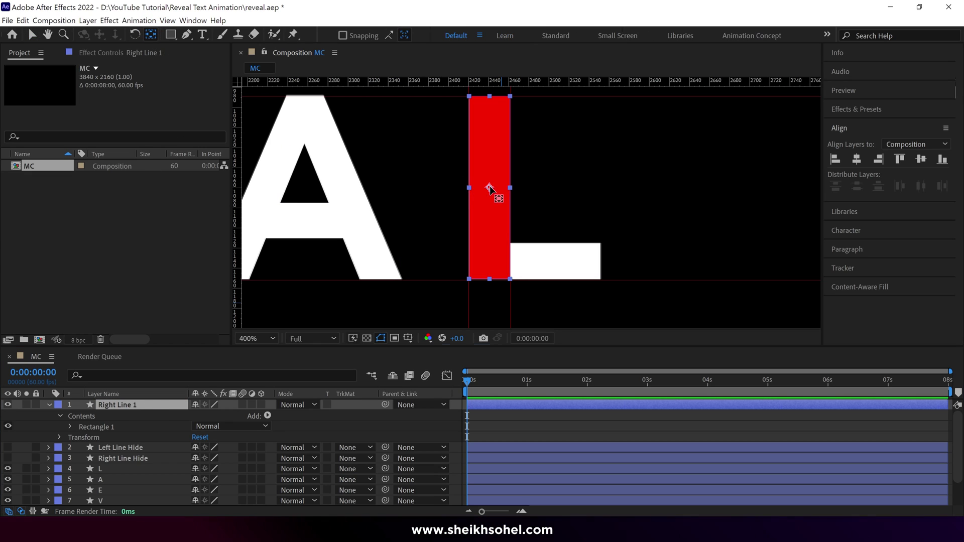
pyautogui.moveTo(491, 188); pyautogui.dragTo(491, 282)
pyautogui.press('v')
pyautogui.hotkey('shift', '/')
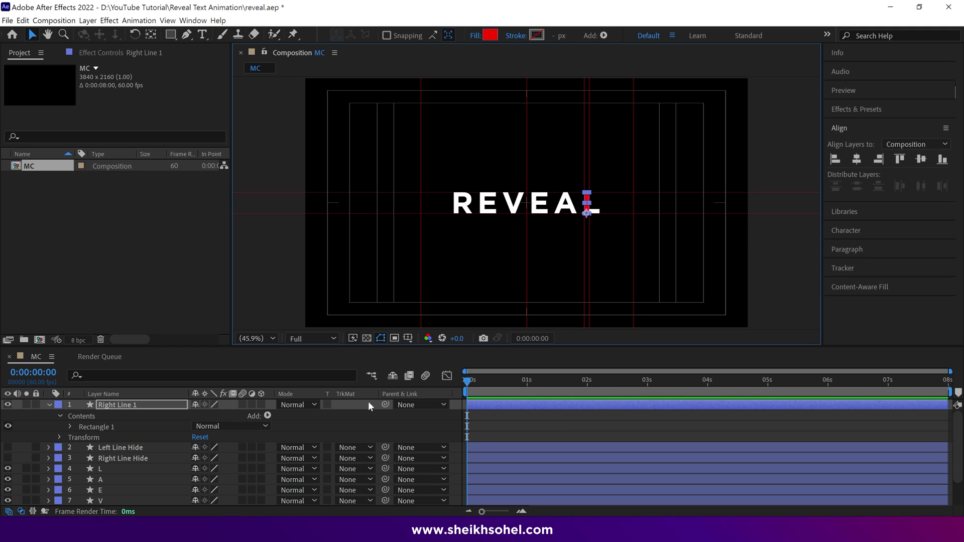
# Step: Centre Right Line 1 horizontally in the composition and set a Position keyframe at 0:00:00:00
pyautogui.click(859, 160)
pyautogui.press('p')
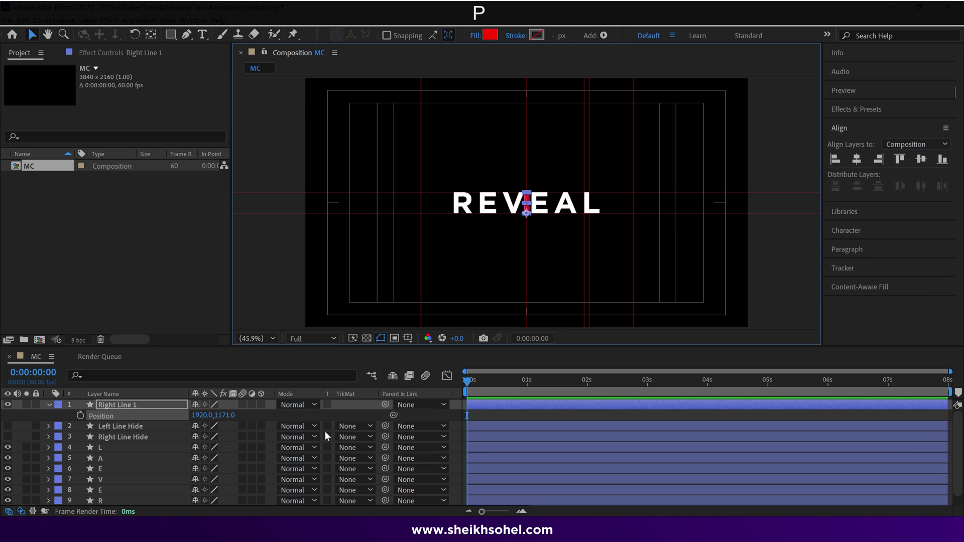
pyautogui.click(80, 416)
# Step: At 0:00:01:21, add a Position keyframe to Right Line 1 and nudge the bar right to x = 1945
pyautogui.scroll(4, 527, 203)
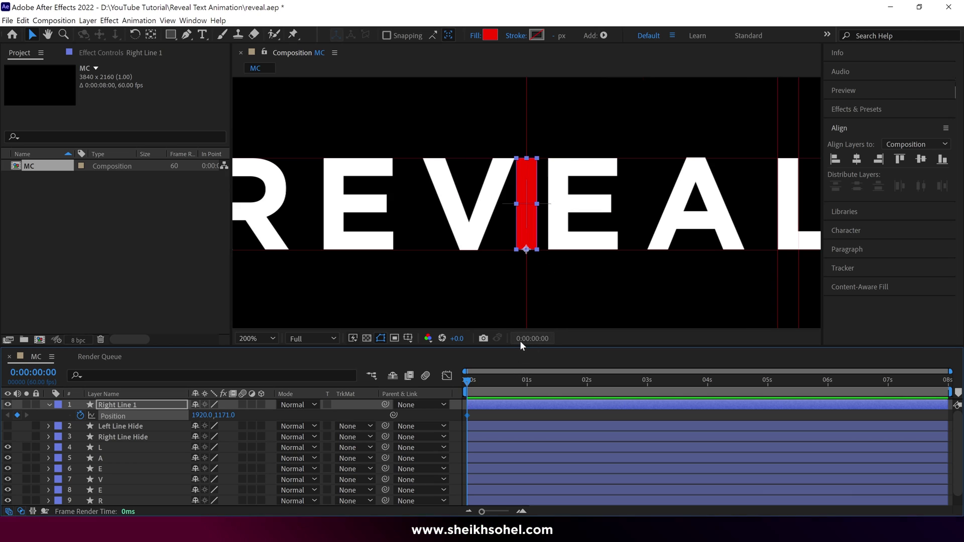
pyautogui.scroll(-2, 504, 289)
pyautogui.click(536, 382)
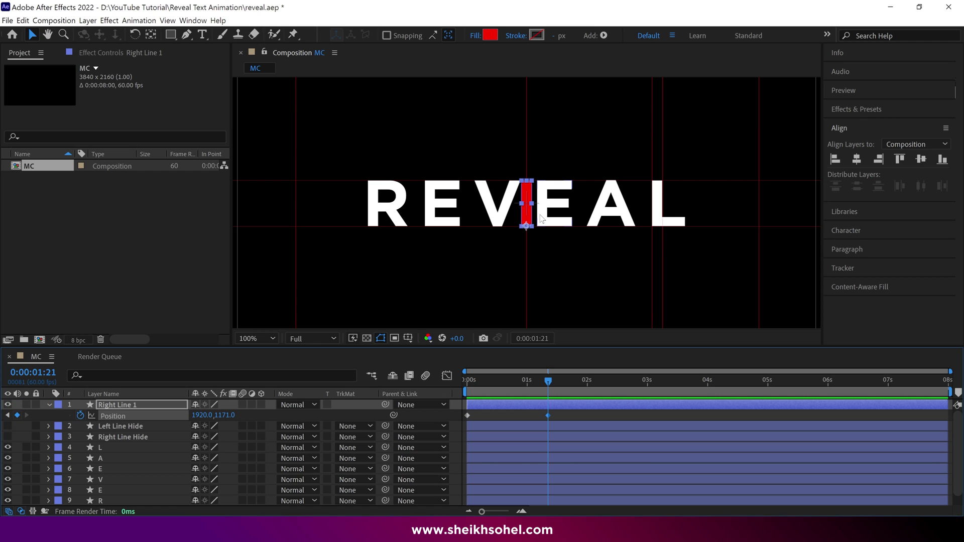
pyautogui.hotkey('shift', 'Right')
pyautogui.hotkey('shift', 'Right')
pyautogui.scroll(4, 541, 217)
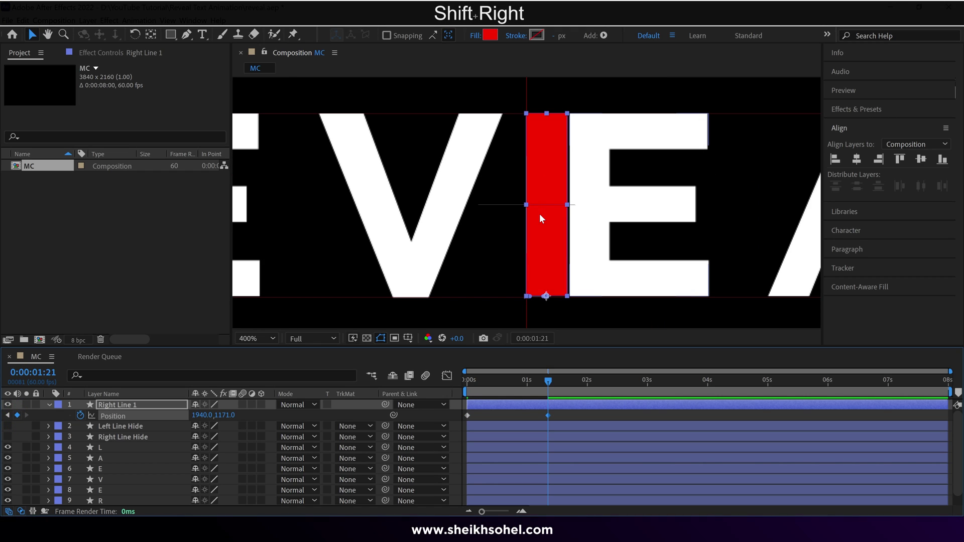
pyautogui.hotkey('shift', 'Right')
pyautogui.hotkey('shift', 'Right')
pyautogui.scroll(-4, 540, 213)
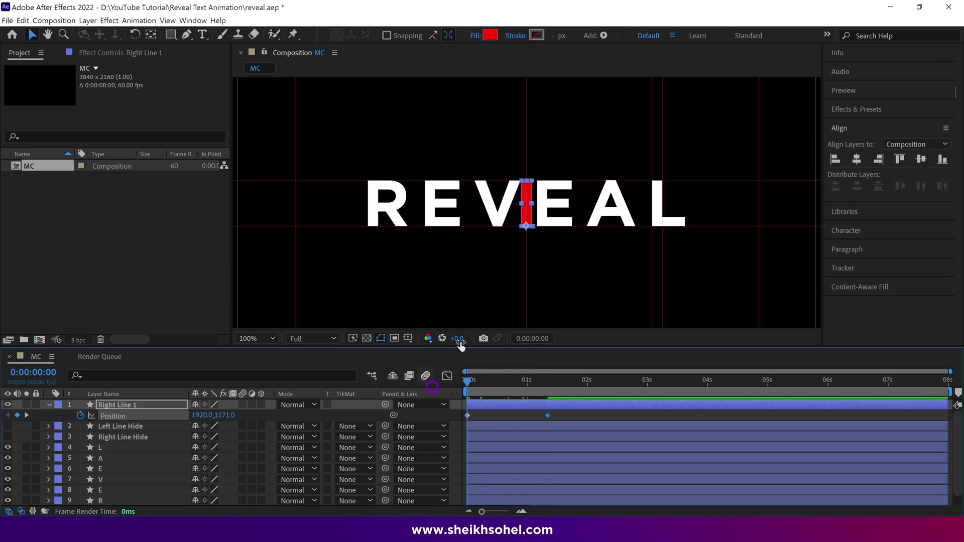
# Step: At 0:00:00:00, move Right Line 1 horizontally to the leftmost guide, at x = 1003, and preview the movement
pyautogui.moveTo(526, 216); pyautogui.dragTo(298, 217)
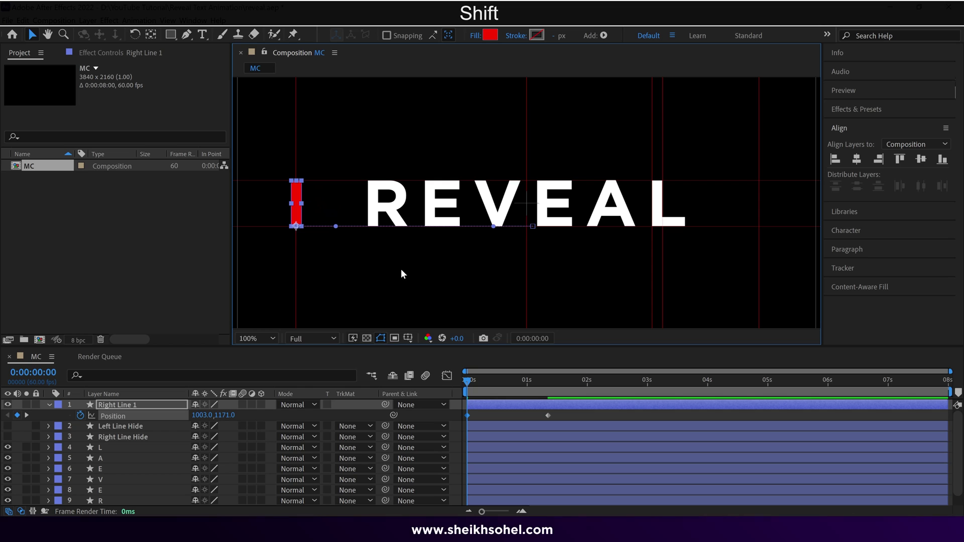
pyautogui.press('space')
pyautogui.scroll(-2, 400, 274)
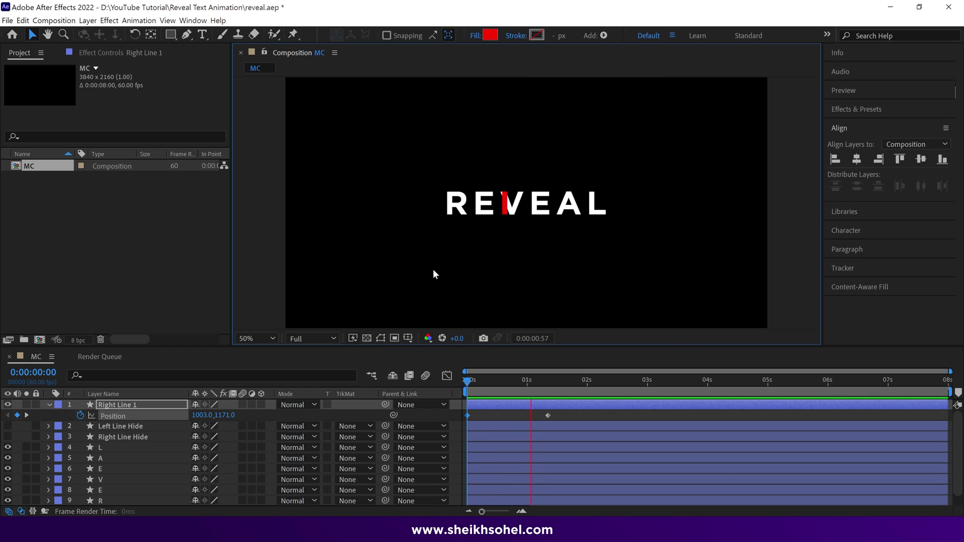
pyautogui.press('space')
# Step: Apply Easy Ease to Right Line 1's Position keyframes and lengthen the first keyframe's influence in the speed graph, then preview
pyautogui.moveTo(544, 417); pyautogui.dragTo(460, 418)
pyautogui.press('F9')
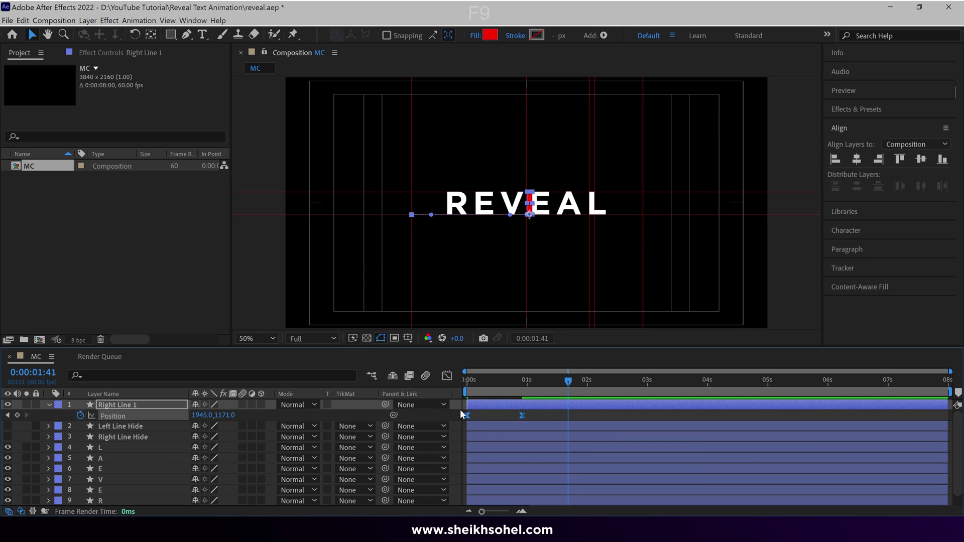
pyautogui.click(446, 375)
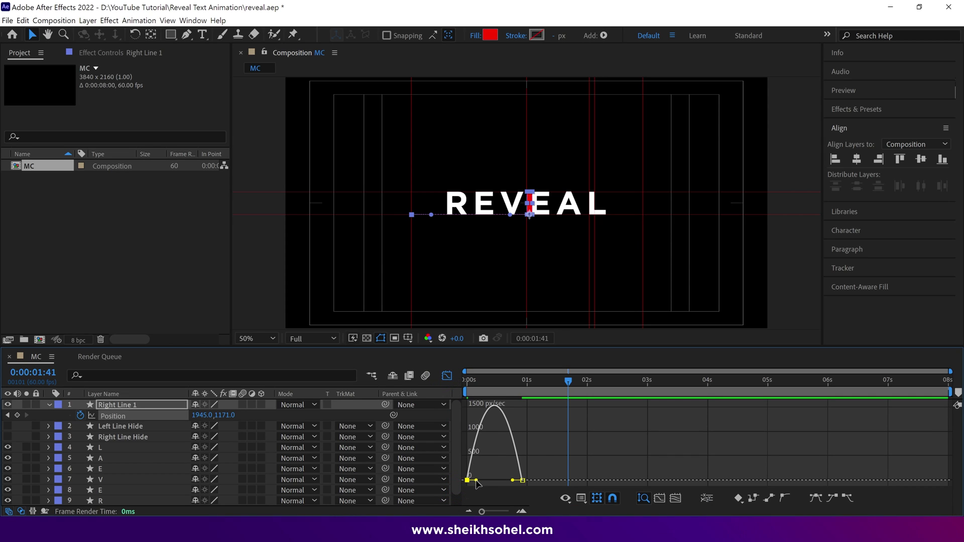
pyautogui.moveTo(476, 481); pyautogui.dragTo(489, 481)
pyautogui.press('space')
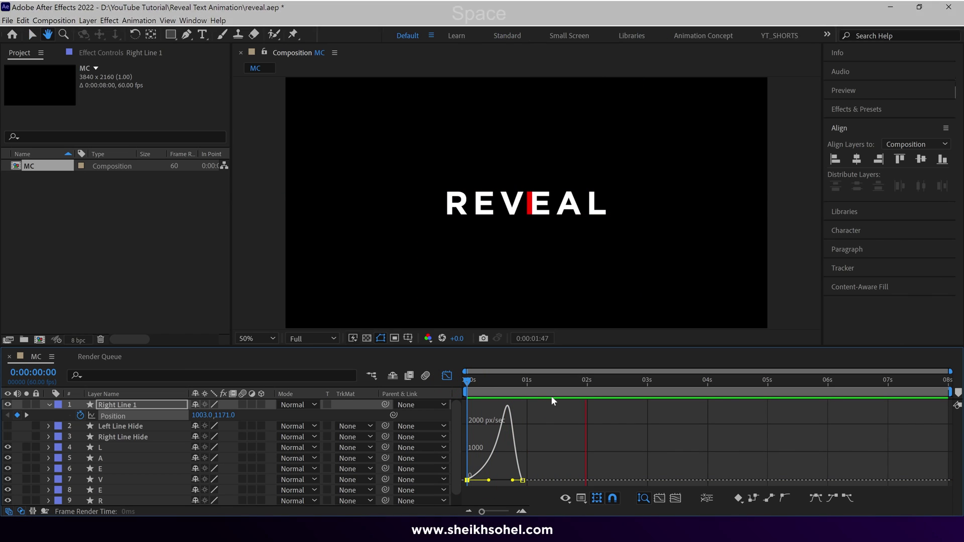
# Step: Trim the work area to end at about 0:00:01:14 and preview the eased movement of Right Line 1
pyautogui.press('n')
pyautogui.click(541, 382)
pyautogui.press('space')
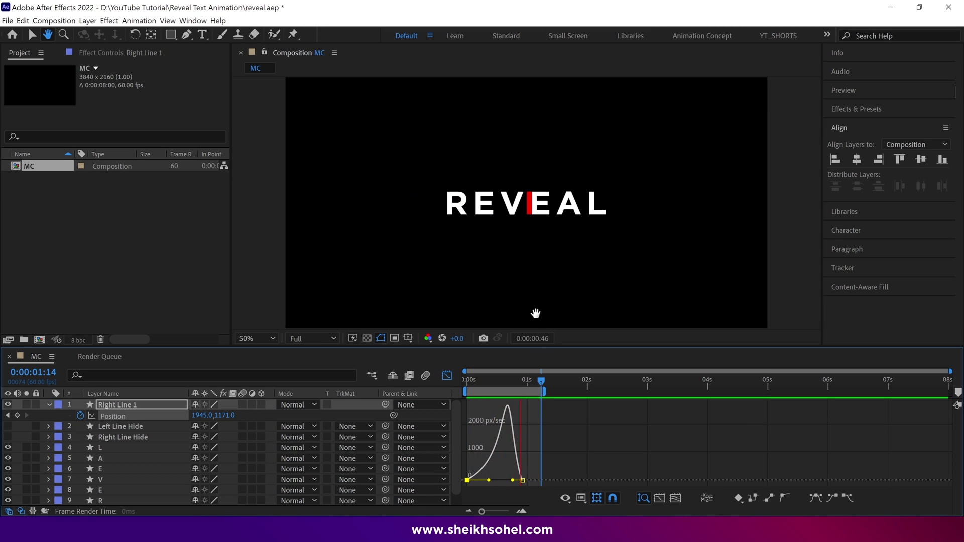
pyautogui.press('space')
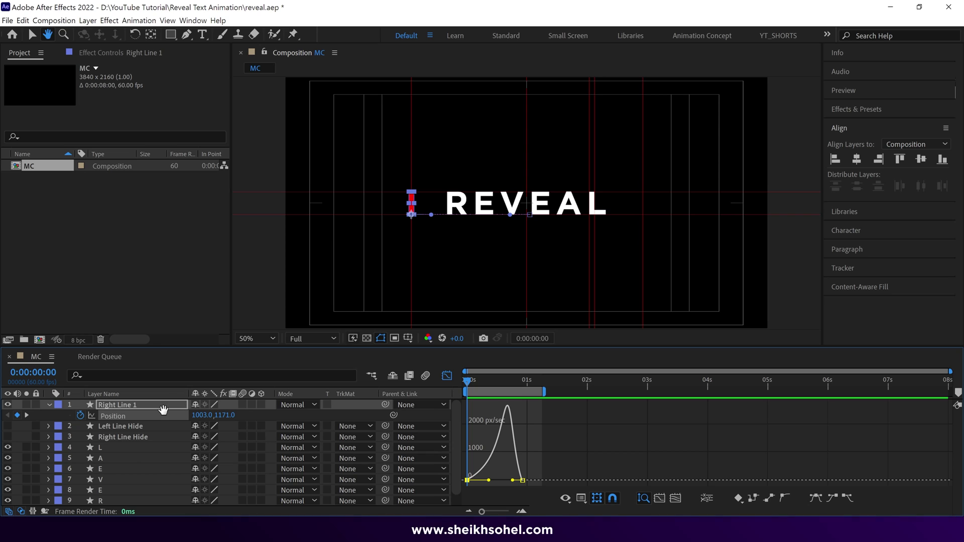
# Step: Add a Scale keyframe to Right Line 1 at 0:00:00:00 and unlink the scale proportions, leaving the graph view
pyautogui.press('s')
pyautogui.click(81, 416)
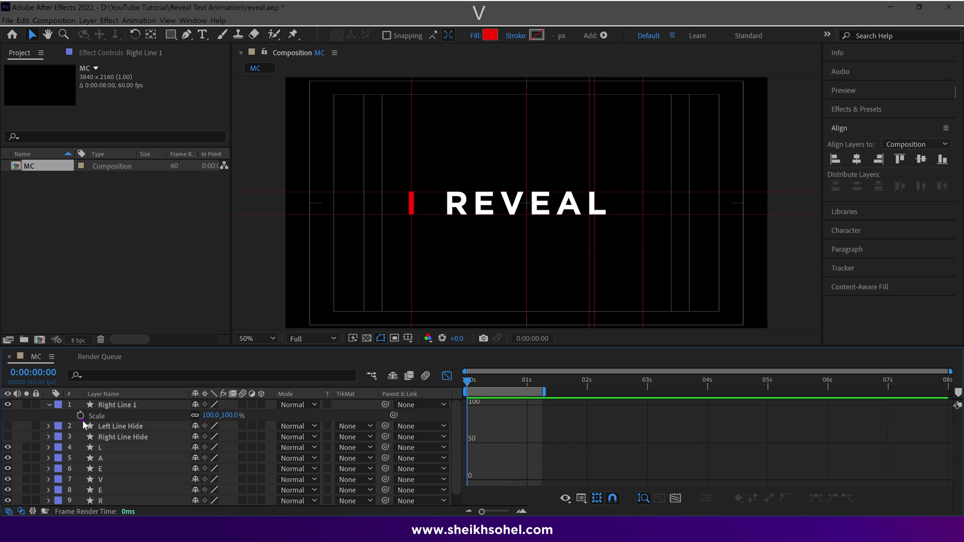
pyautogui.click(80, 416)
pyautogui.click(196, 415)
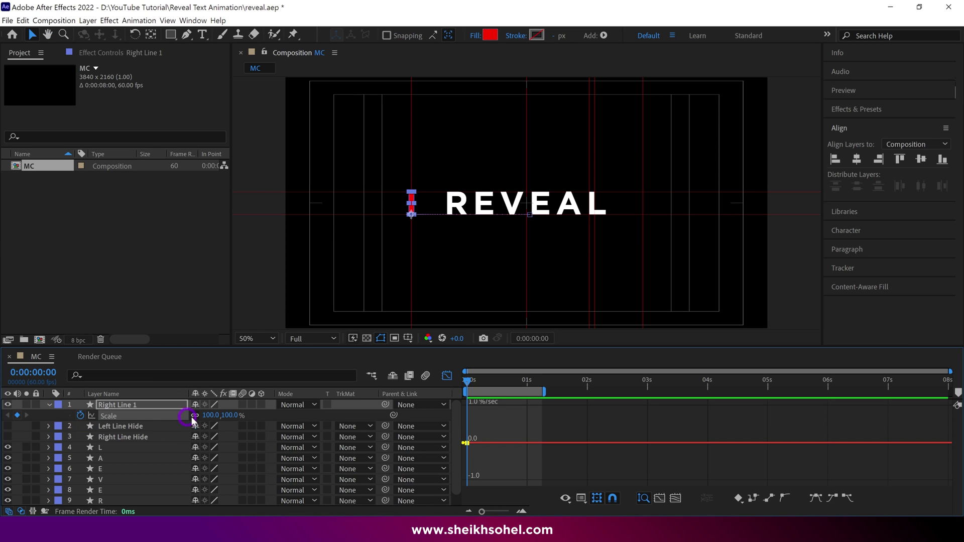
pyautogui.click(450, 376)
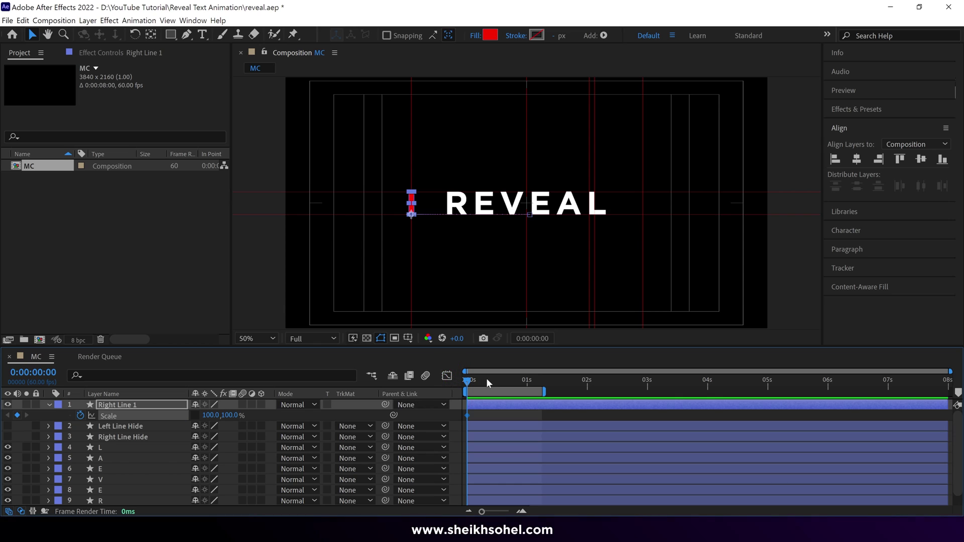
# Step: Show Right Line 1's Position keyframes and add a Scale keyframe in line with the end one, at 0:00:00:55
pyautogui.hotkey('shift', 'a')
pyautogui.hotkey('shift', 'p')
pyautogui.moveTo(505, 381); pyautogui.dragTo(526, 382)
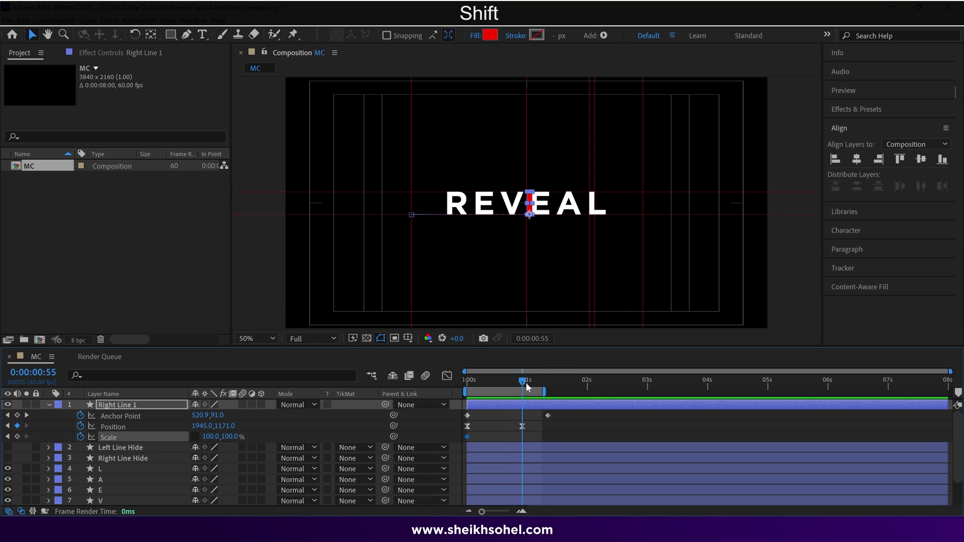
pyautogui.click(17, 436)
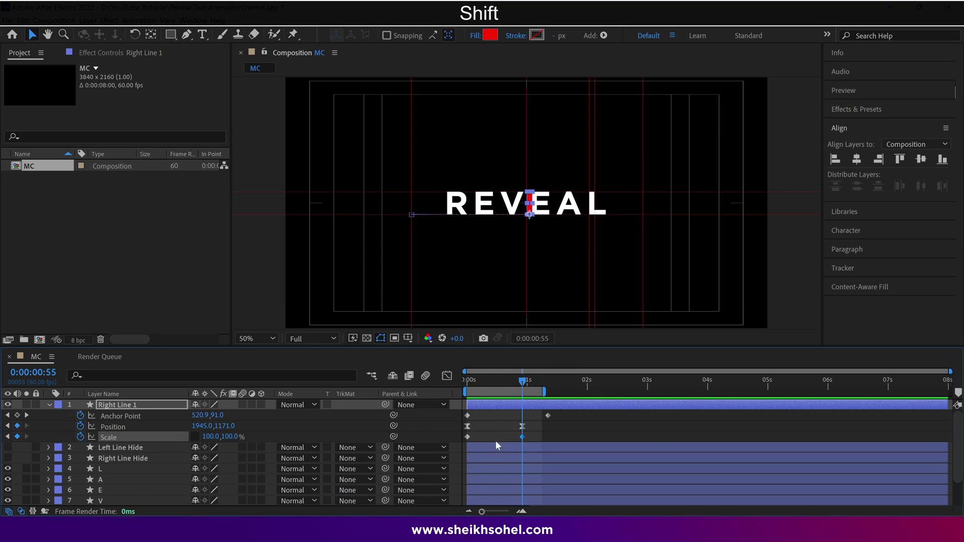
# Step: At 0:00:00:00, set the vertical scale of Right Line 1 to 0%, keeping the horizontal scale at 100%
pyautogui.moveTo(496, 382); pyautogui.dragTo(457, 382)
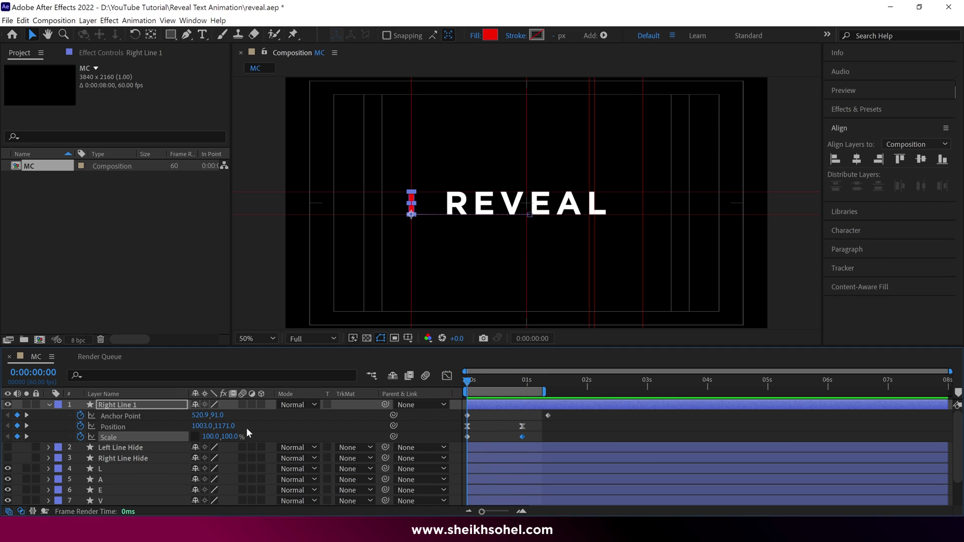
pyautogui.hotkey('ctrl', 'z')
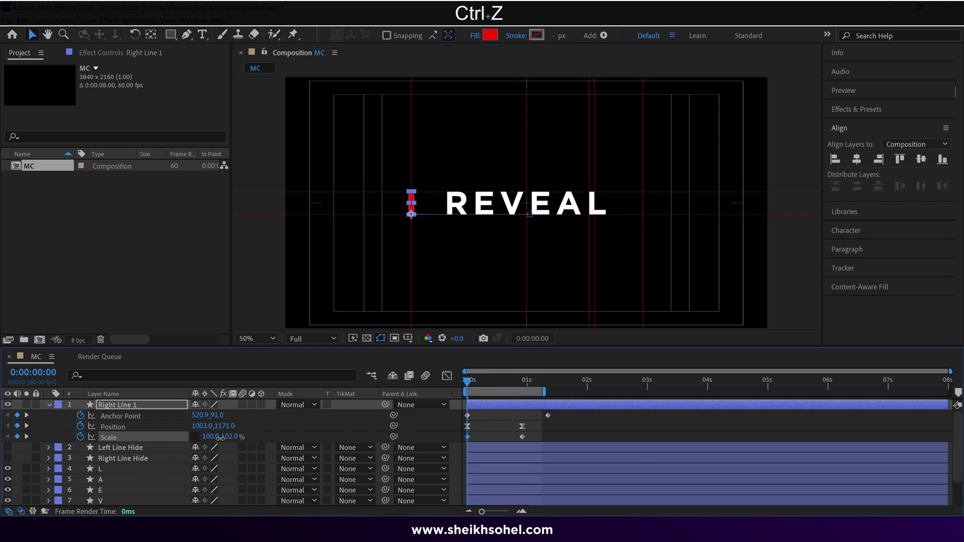
pyautogui.moveTo(220, 437); pyautogui.dragTo(203, 438)
pyautogui.click(228, 436)
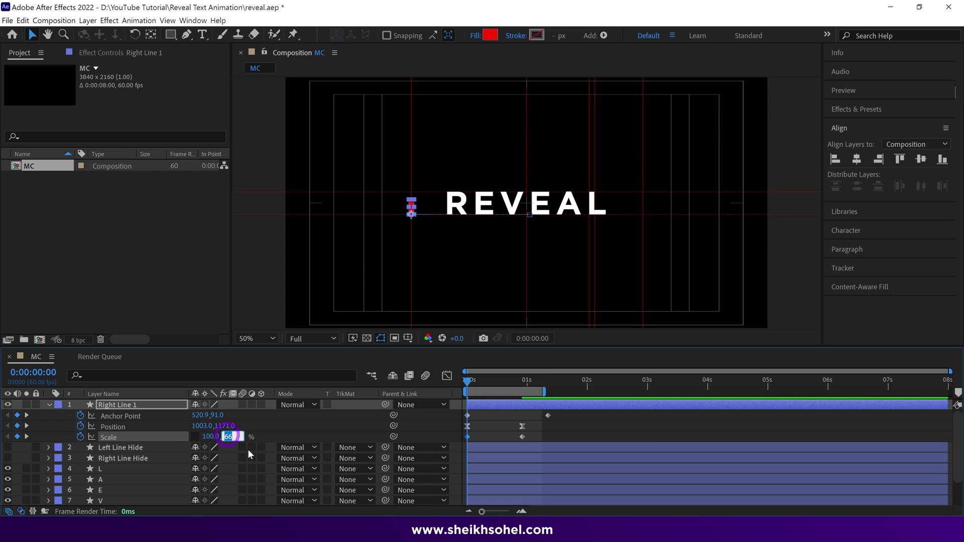
pyautogui.write('0')
pyautogui.press('Return')
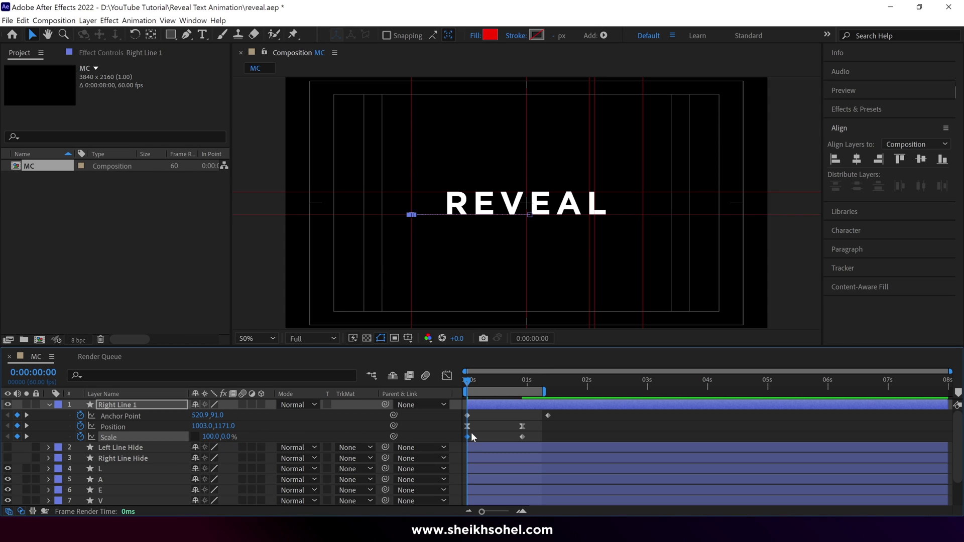
# Step: Apply Easy Ease to Right Line 1's first Scale keyframe and preview the growing bar
pyautogui.press('F9')
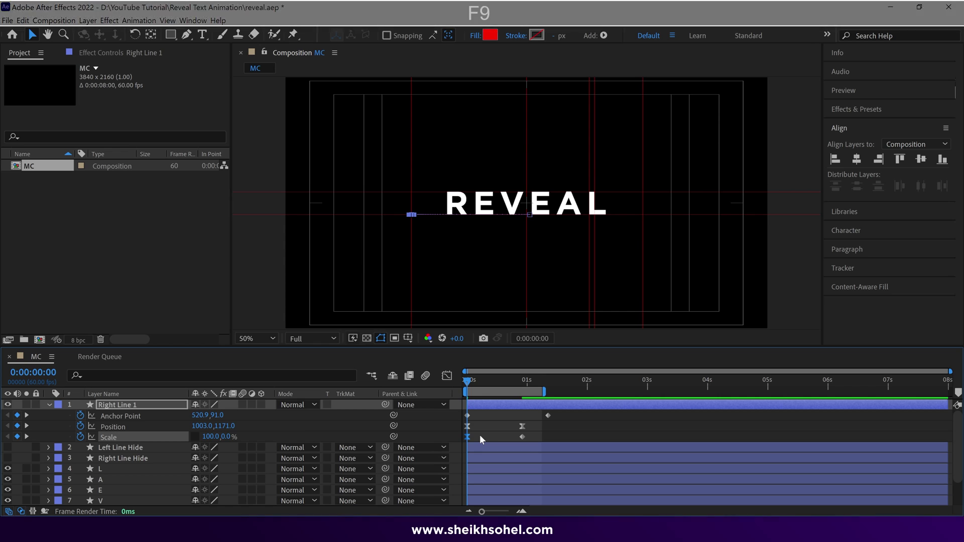
pyautogui.press('space')
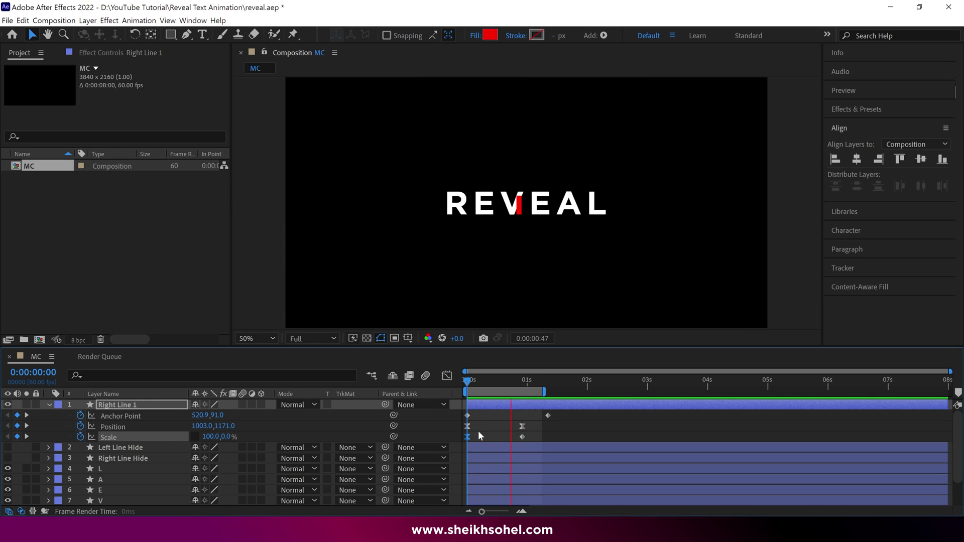
pyautogui.press('space')
# Step: Shorten the end keyframe's influence in Right Line 1's Position speed graph for a steeper stop, and preview the motion
pyautogui.click(523, 426)
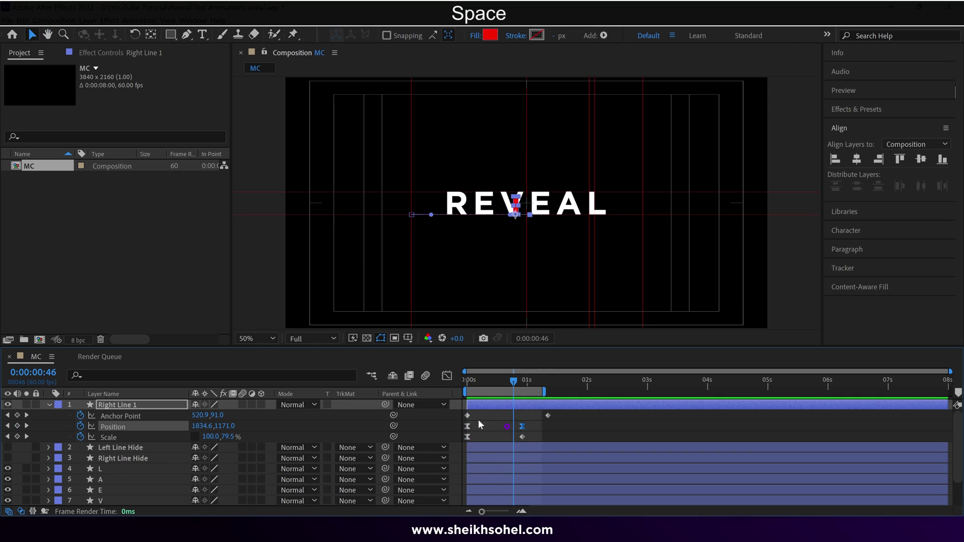
pyautogui.click(447, 375)
pyautogui.moveTo(511, 480); pyautogui.dragTo(518, 483)
pyautogui.press('space')
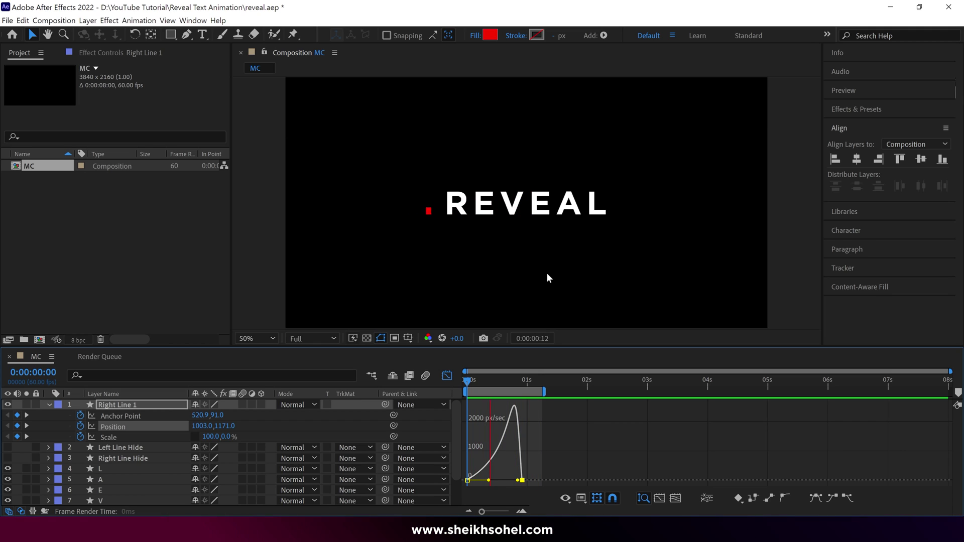
pyautogui.press('space')
pyautogui.click(447, 375)
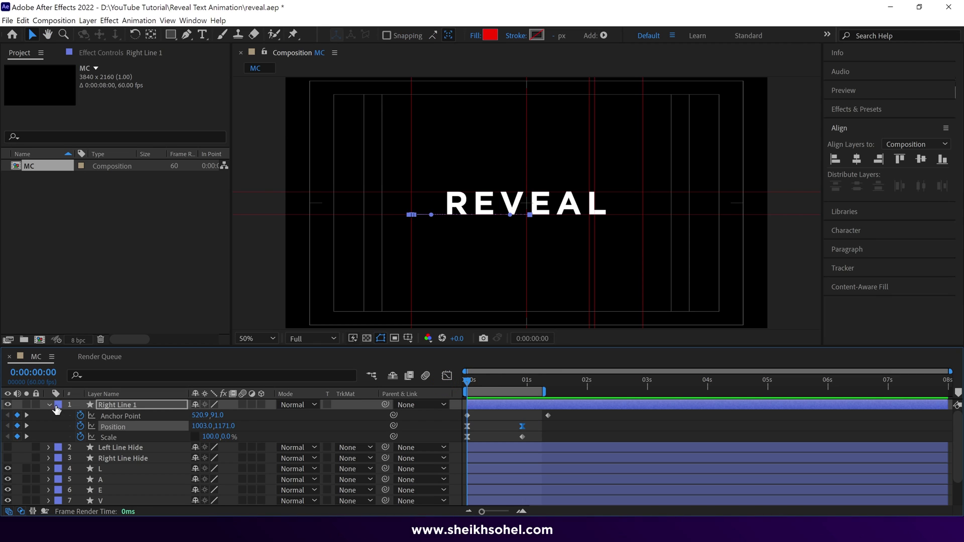
# Step: Duplicate the Right Line 1 layer and rename the copy "Left Line 1"
pyautogui.click(49, 405)
pyautogui.hotkey('ctrl', 'd')
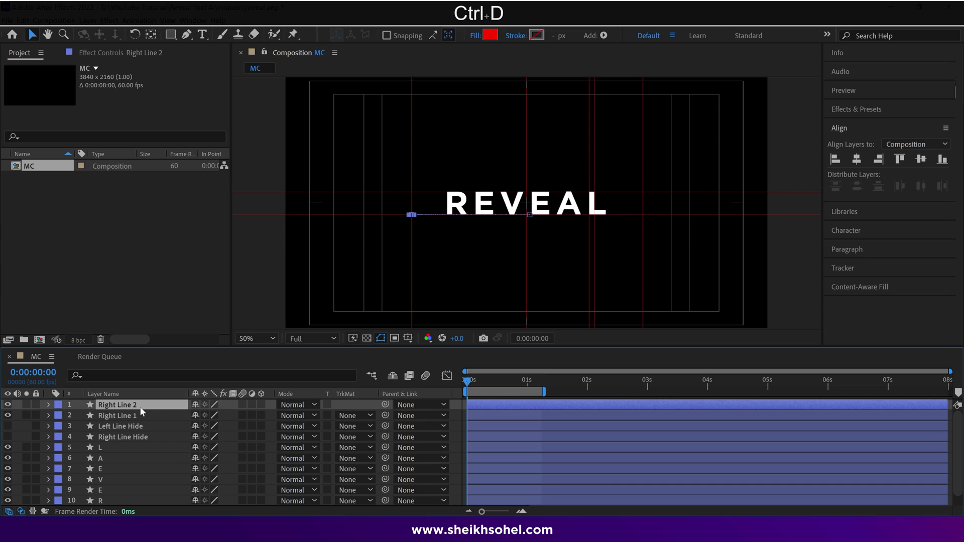
pyautogui.press('Return')
pyautogui.write('Left Line 1')
pyautogui.press('Return')
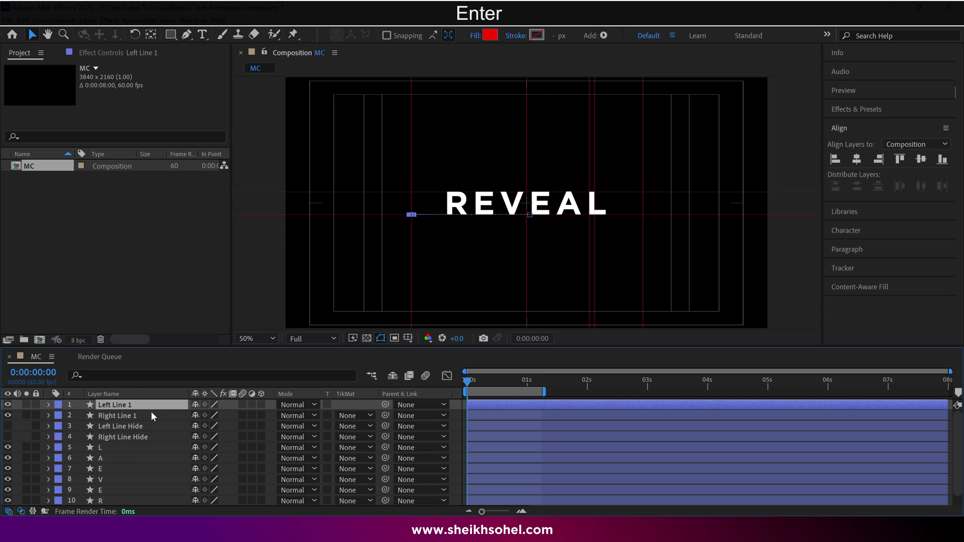
# Step: Show Left Line 1's keyframes and nudge its start position at 0:00:00:00 to the rightmost guide, at x = 2843
pyautogui.press('u')
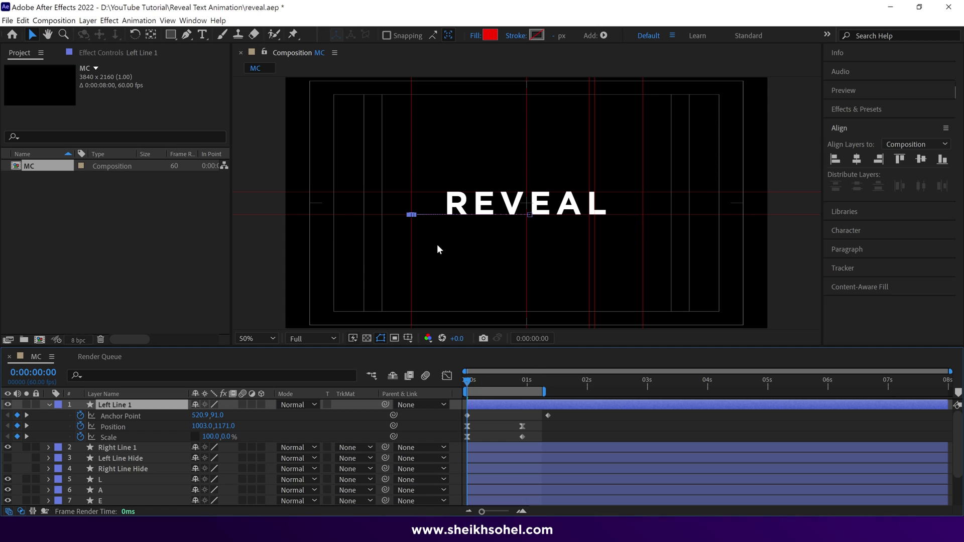
pyautogui.hotkey('shift', 'Right')
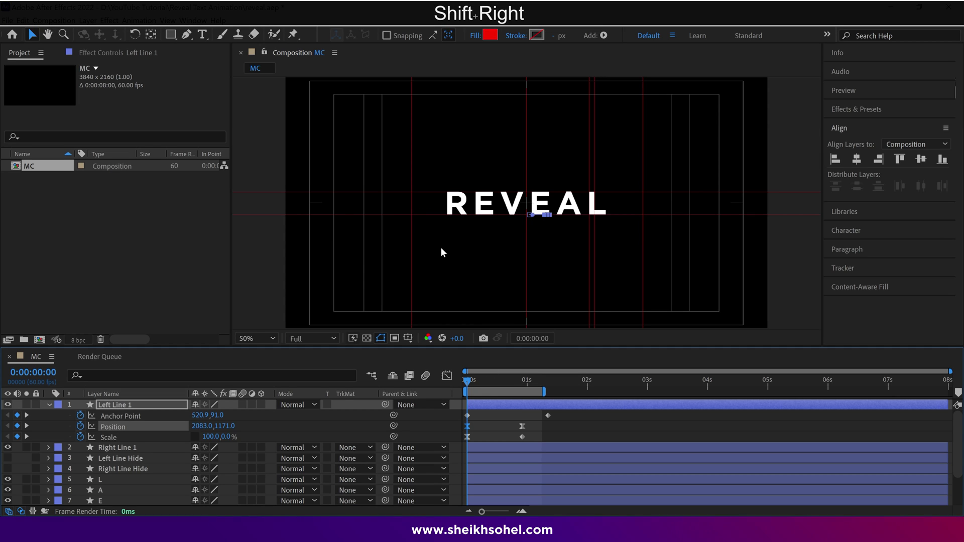
pyautogui.hotkey('shift', 'Right')
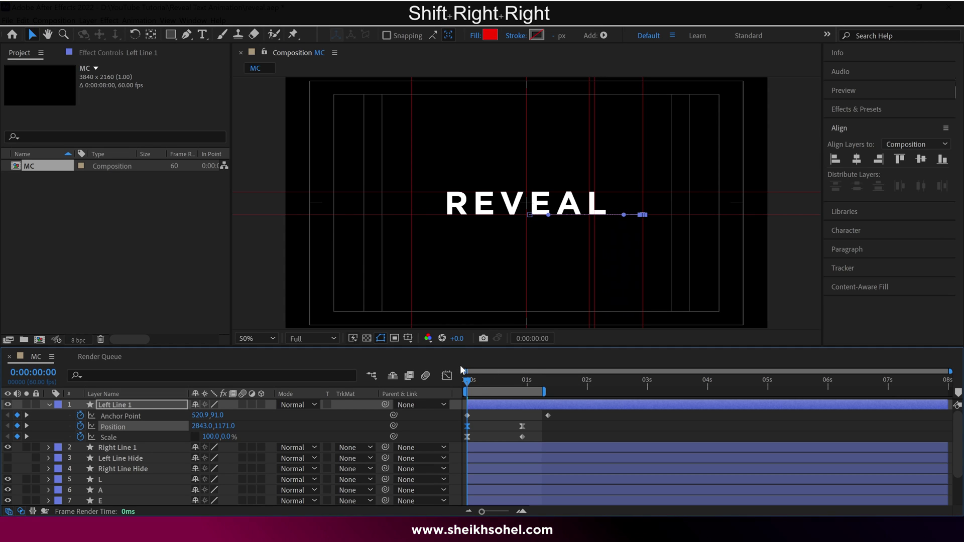
# Step: At 0:00:00:55, nudge Left Line 1 left to x = 1895 so it sits just left of the centre guide
pyautogui.moveTo(469, 386); pyautogui.dragTo(522, 382)
pyautogui.press('.')
pyautogui.press('.')
pyautogui.press('.')
pyautogui.press('.')
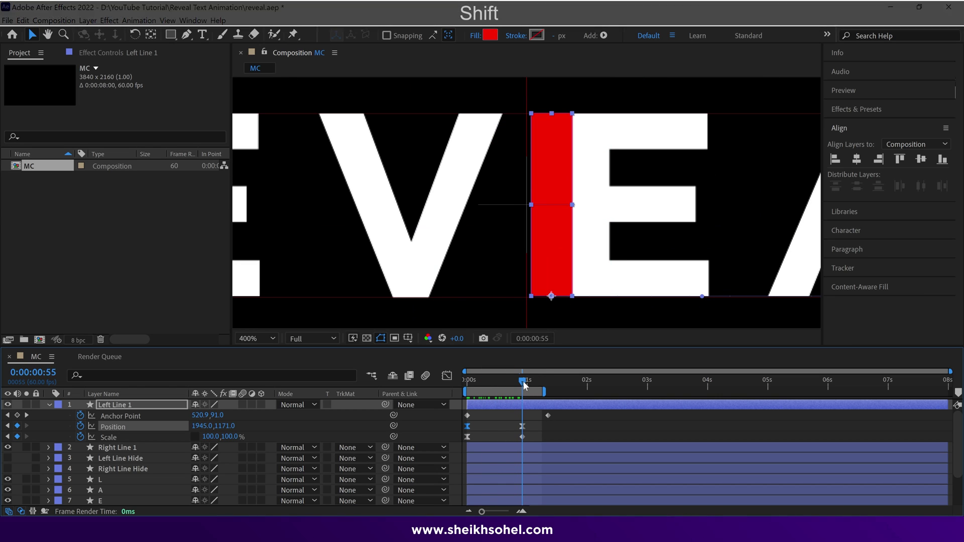
pyautogui.hotkey('shift', 'Left')
pyautogui.hotkey('shift', 'Left')
pyautogui.hotkey('shift', 'Left')
pyautogui.hotkey('shift', 'Left')
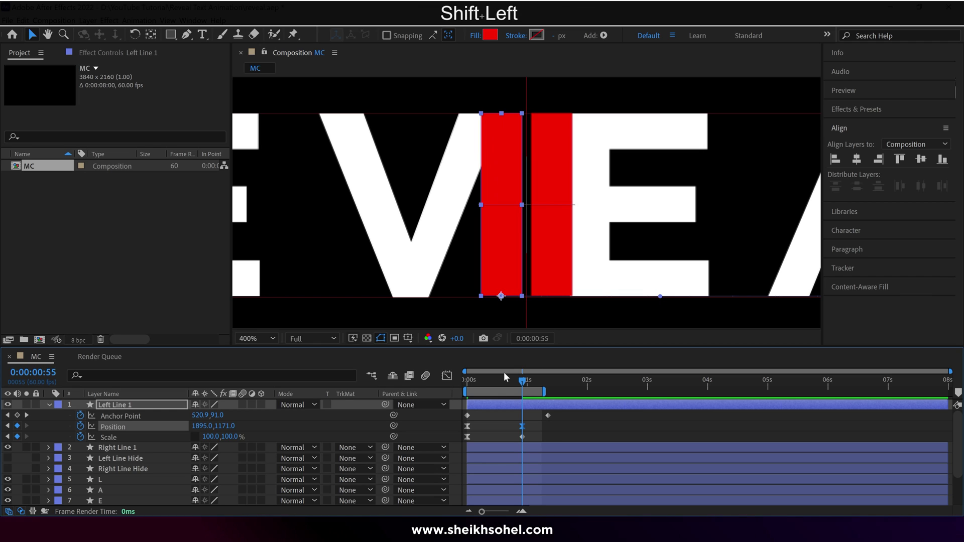
pyautogui.hotkey('shift', 'Left')
pyautogui.hotkey('shift', 'Right')
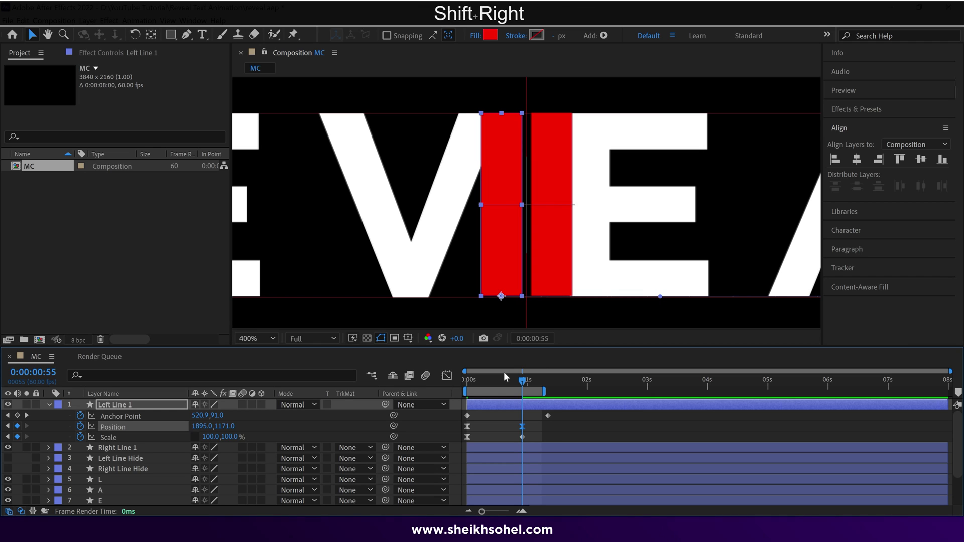
pyautogui.press('/')
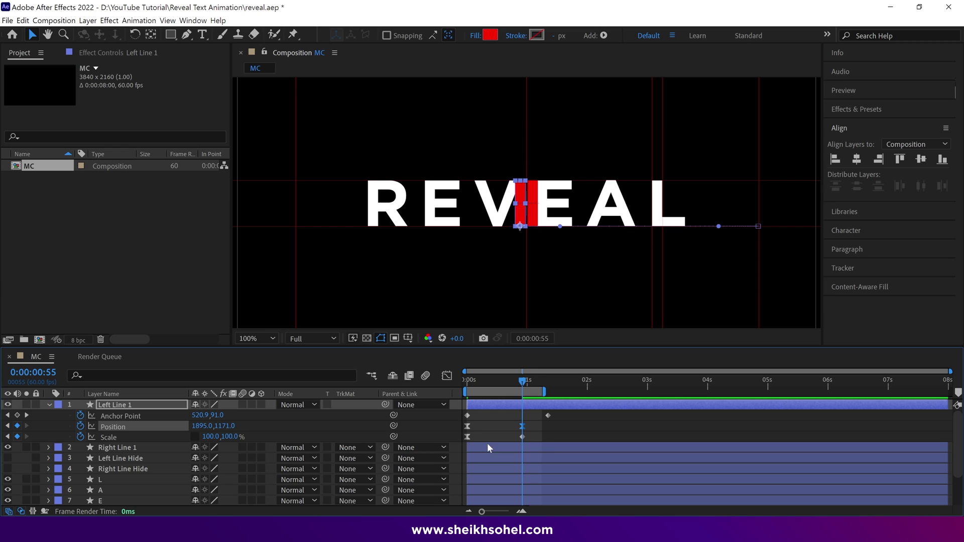
# Step: Collapse Left Line 1's properties and give the Left Line Hide and Right Line Hide layers a pink label colour
pyautogui.click(326, 415)
pyautogui.click(49, 405)
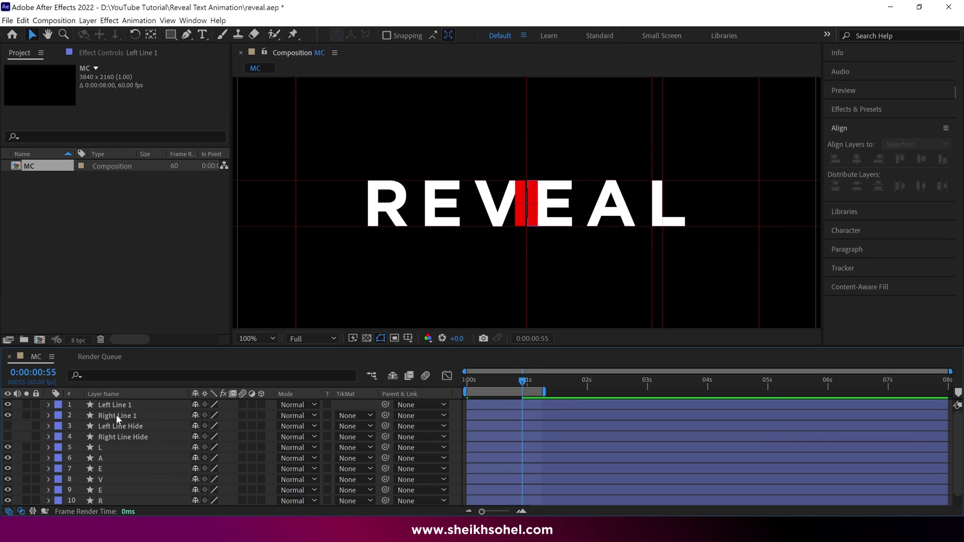
pyautogui.click(104, 427)
pyautogui.keyDown('shift'); pyautogui.click(121, 437); pyautogui.keyUp('shift')
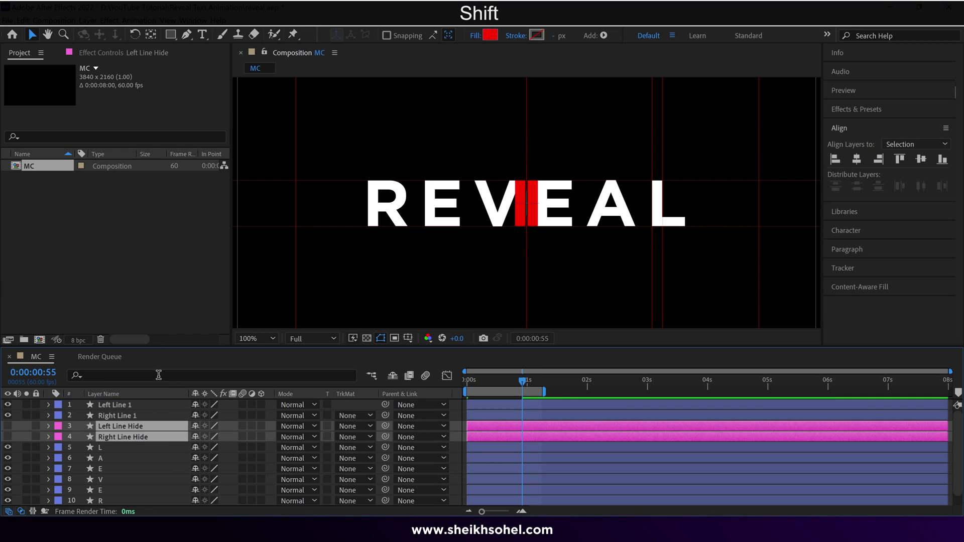
# Step: Find the Set Matte effect and apply it to the Left Line 1 layer
pyautogui.click(145, 406)
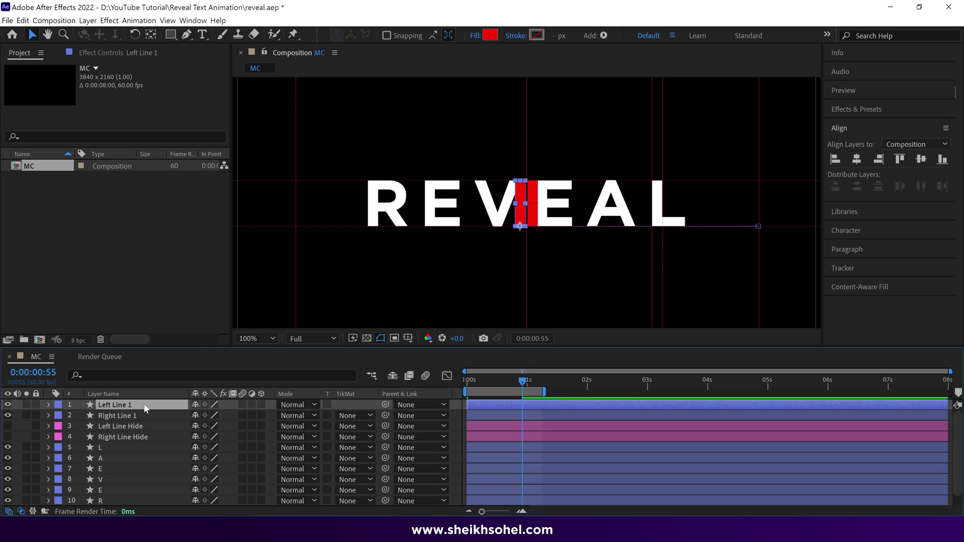
pyautogui.click(853, 107)
pyautogui.click(862, 125)
pyautogui.write('set mat')
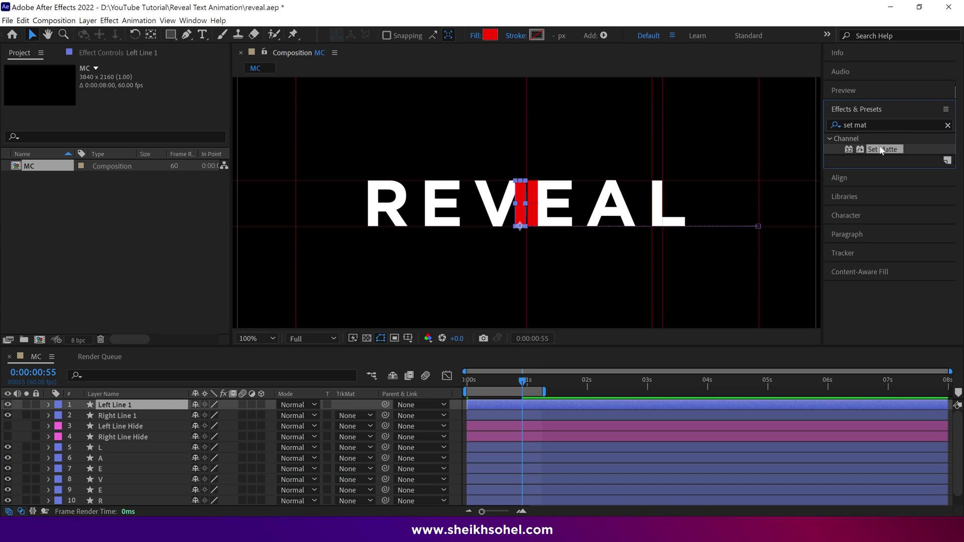
pyautogui.moveTo(878, 126); pyautogui.dragTo(826, 129)
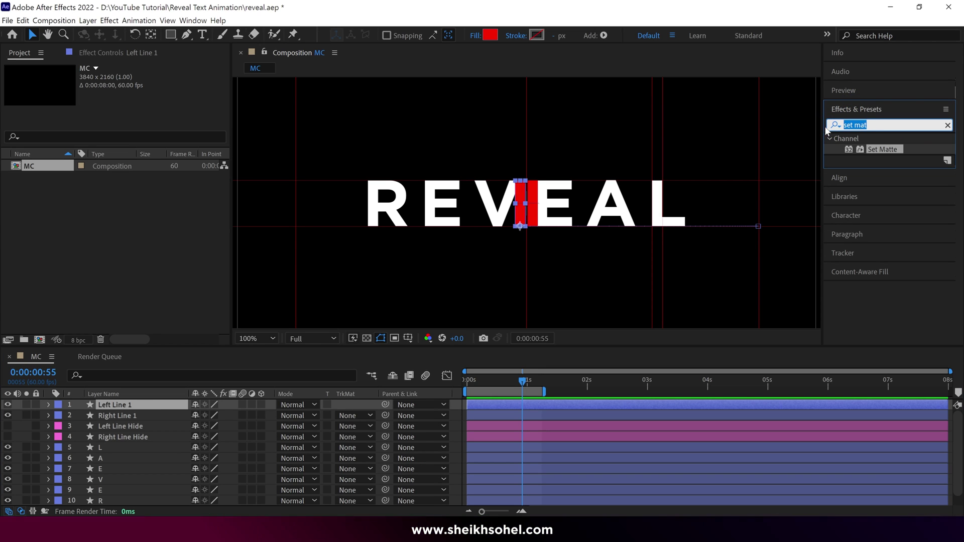
pyautogui.write('set m')
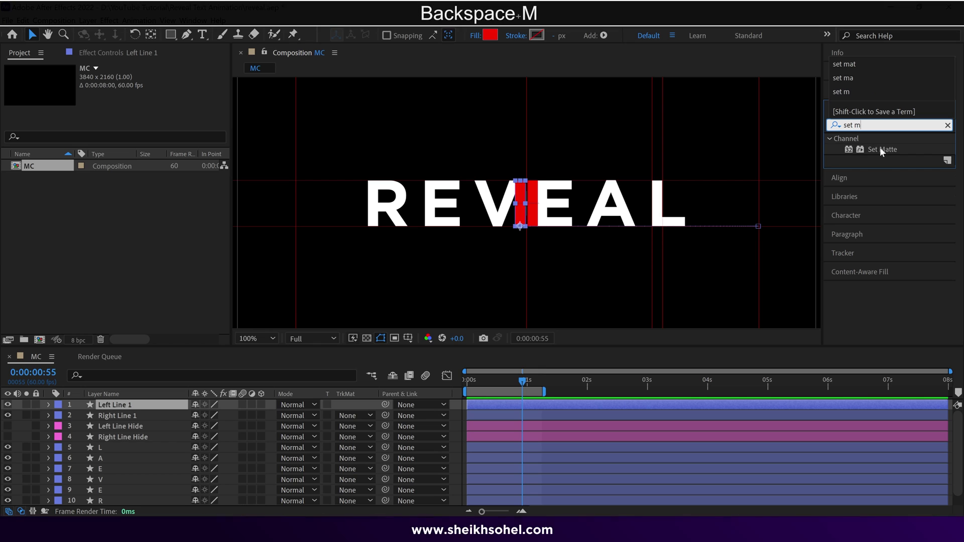
pyautogui.moveTo(880, 146); pyautogui.dragTo(150, 405)
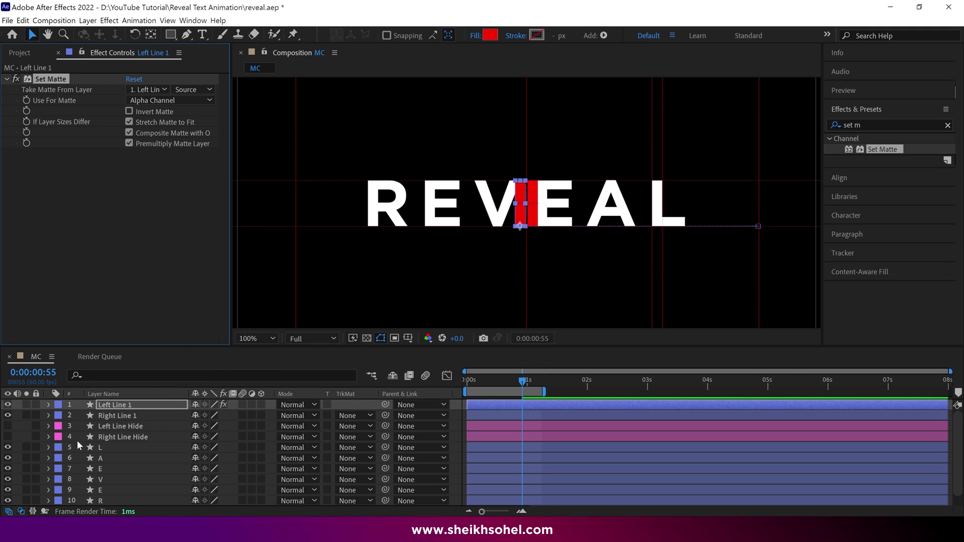
# Step: Set Left Line 1's Set Matte effect to take its matte from the Left Line Hide layer, with the matte inverted
pyautogui.click(116, 428)
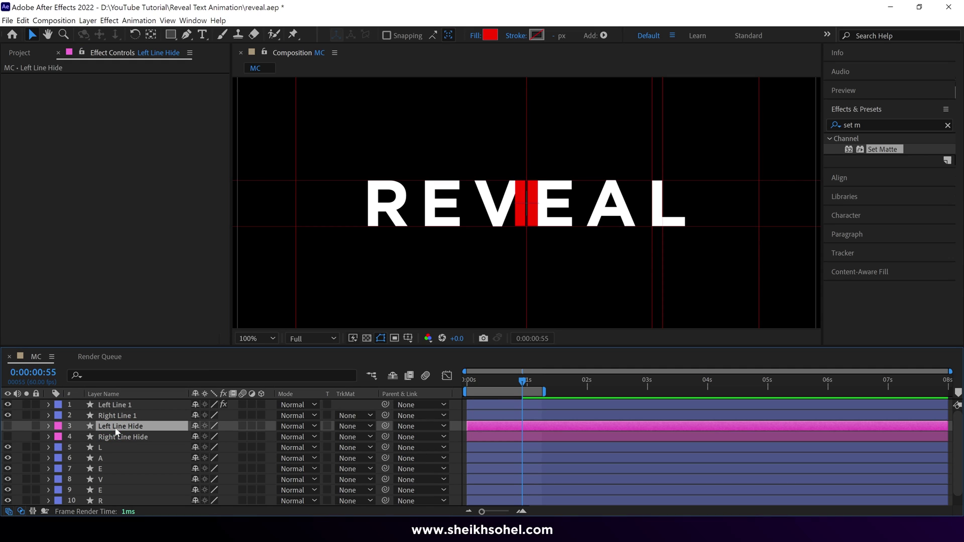
pyautogui.click(8, 426)
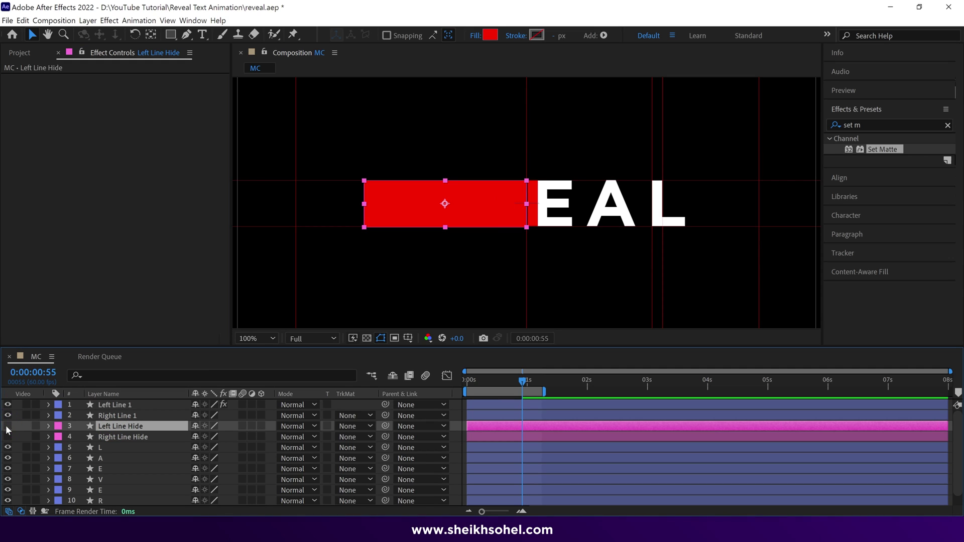
pyautogui.click(7, 426)
pyautogui.click(113, 404)
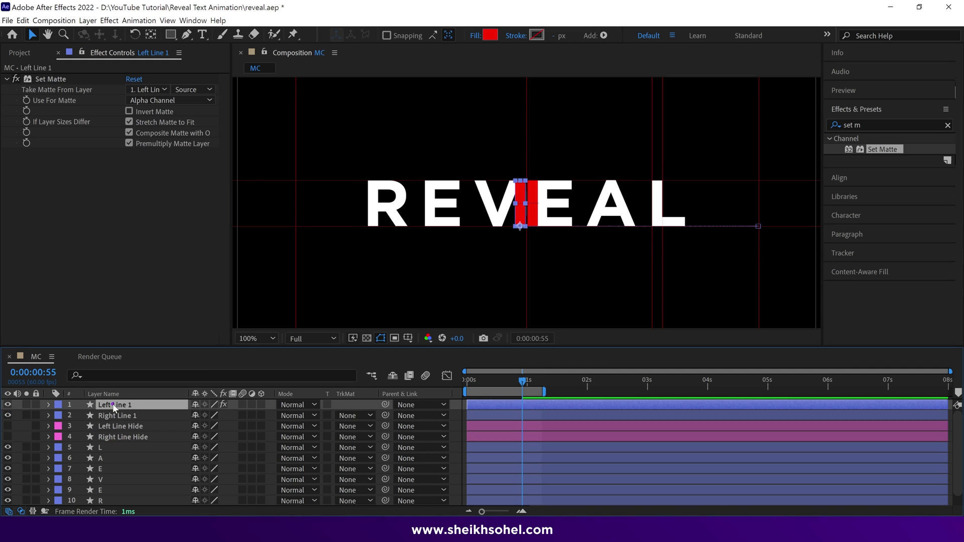
pyautogui.click(152, 94)
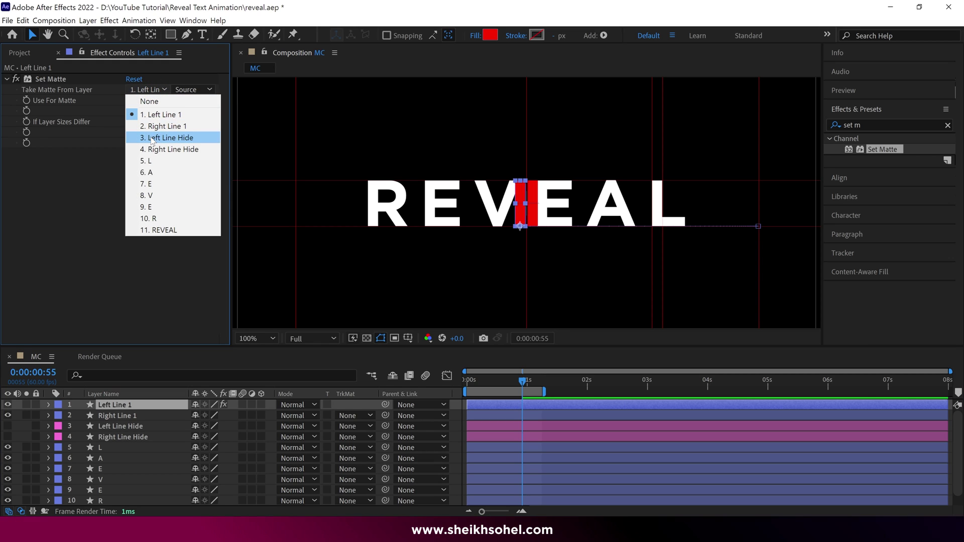
pyautogui.click(153, 140)
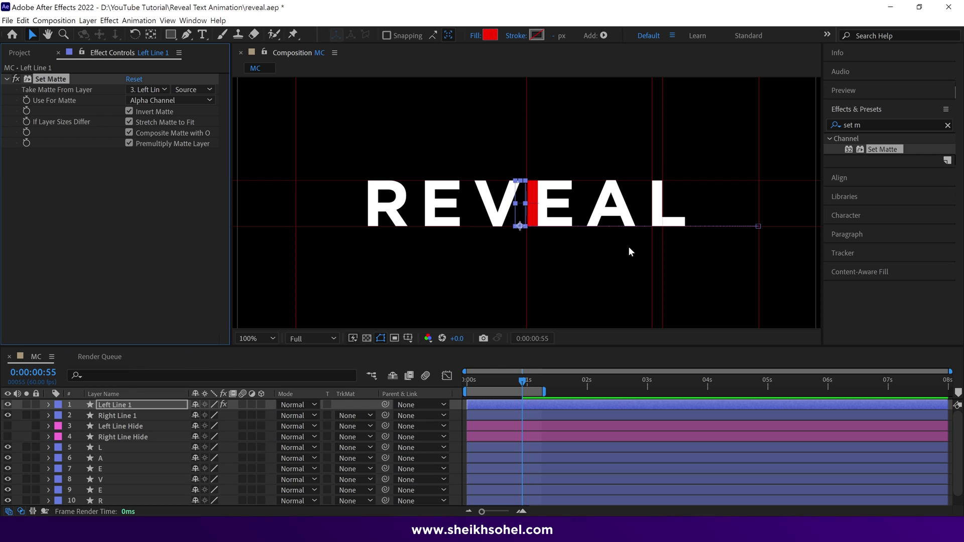
# Step: Apply Set Matte to Right Line 1, taking the matte from Right Line Hide with the matte inverted
pyautogui.moveTo(872, 157); pyautogui.dragTo(175, 417)
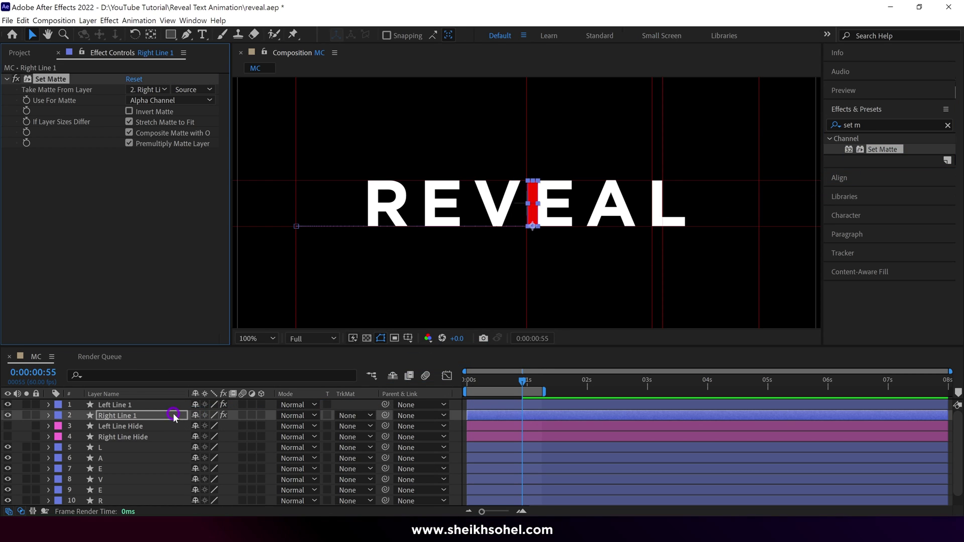
pyautogui.click(147, 90)
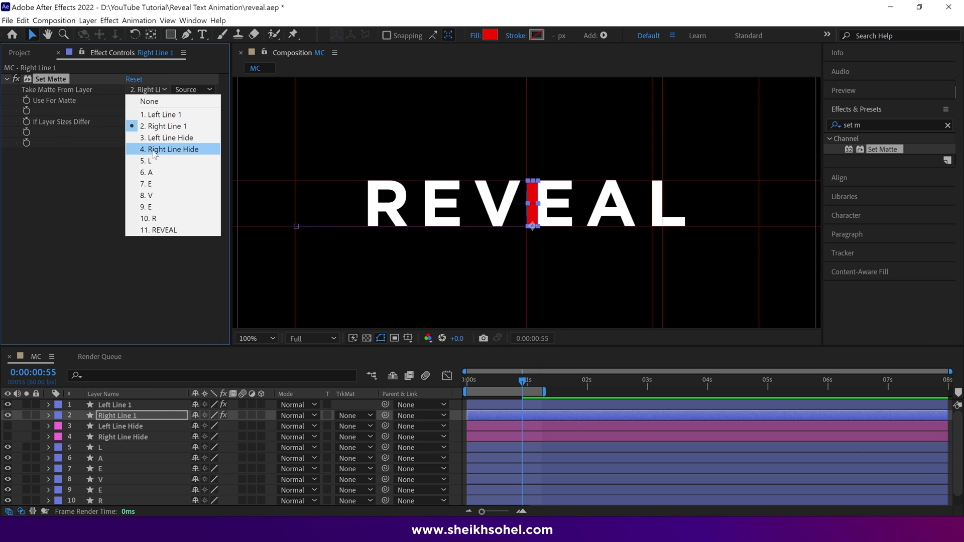
pyautogui.click(154, 150)
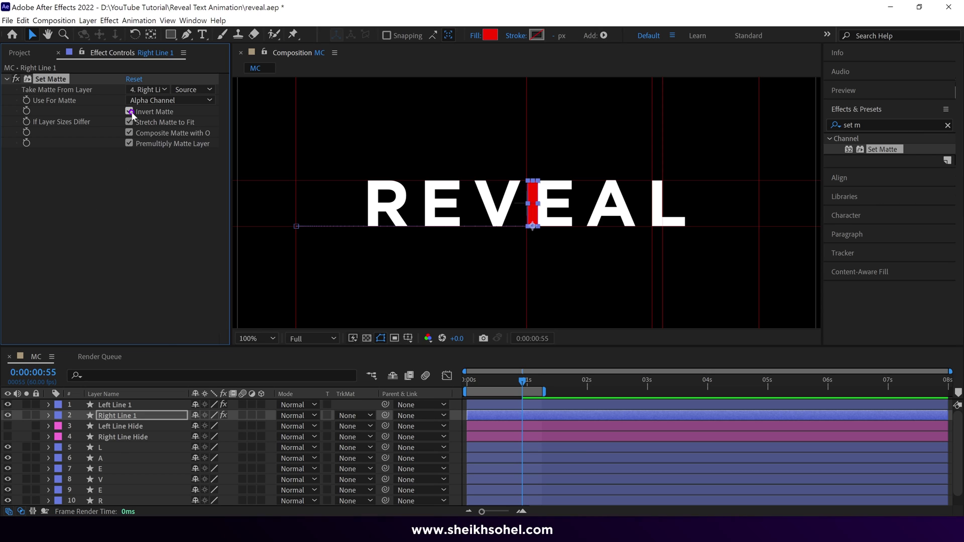
# Step: Examine frame by frame, from 0:00:00:47 to 0:00:00:54, how the two red lines are masked at the centre guide
pyautogui.moveTo(522, 381); pyautogui.dragTo(514, 381)
pyautogui.scroll(2, 820, 180)
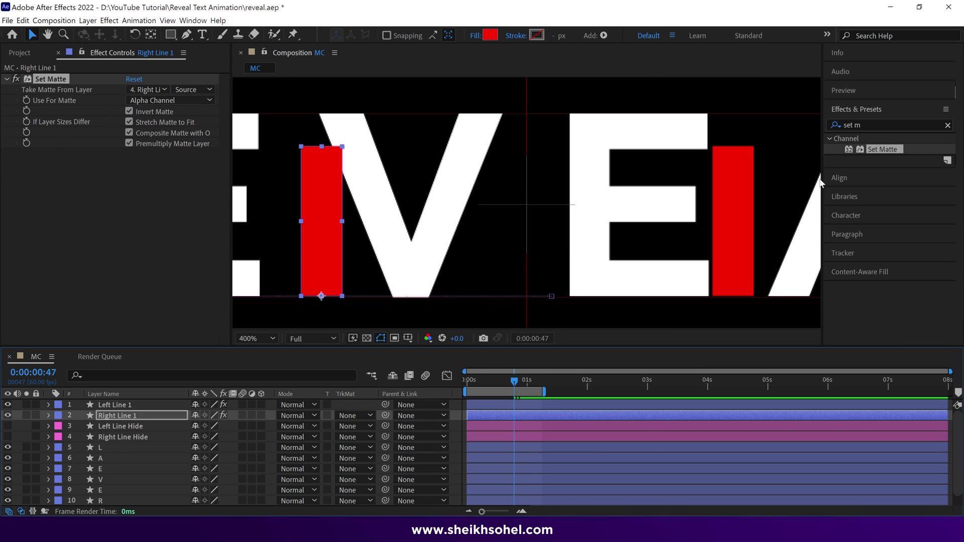
pyautogui.click(844, 90)
pyautogui.click(900, 107)
pyautogui.click(900, 107)
pyautogui.click(901, 107)
pyautogui.click(901, 107)
pyautogui.click(901, 107)
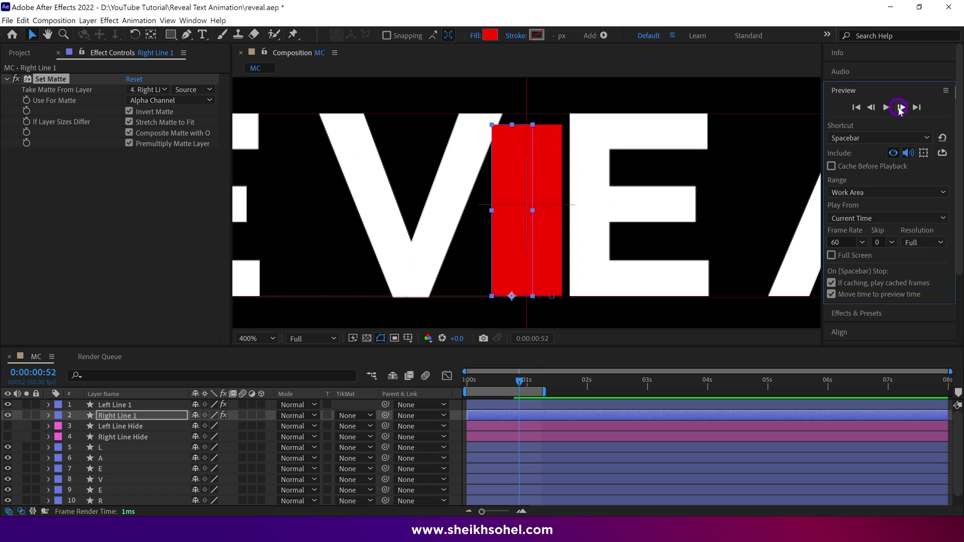
pyautogui.click(901, 107)
pyautogui.click(900, 107)
pyautogui.scroll(-2, 652, 249)
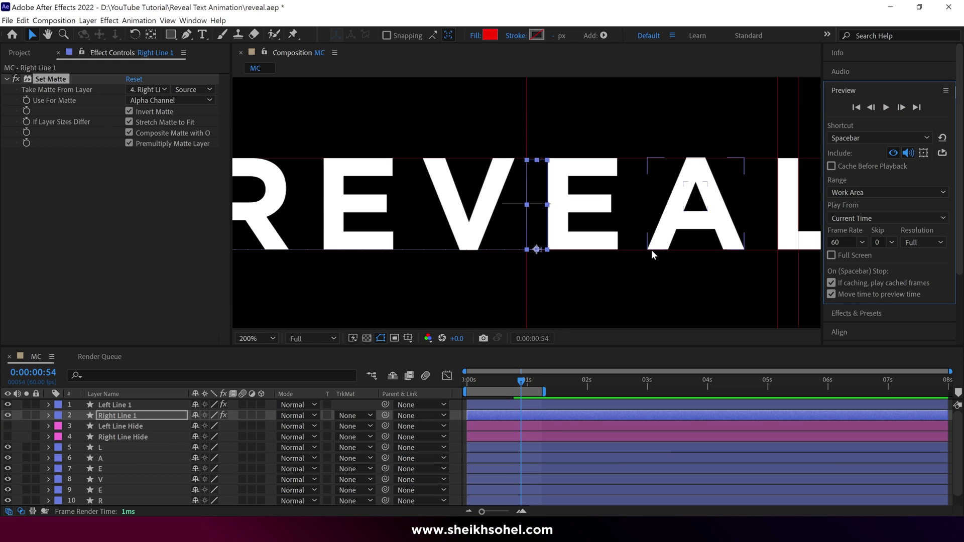
pyautogui.scroll(-1, 652, 249)
# Step: Solo Left Line 1 and Right Line 1 to preview them from the start, and extend the work area to just past 3 seconds
pyautogui.moveTo(514, 380); pyautogui.dragTo(466, 382)
pyautogui.scroll(-3, 460, 290)
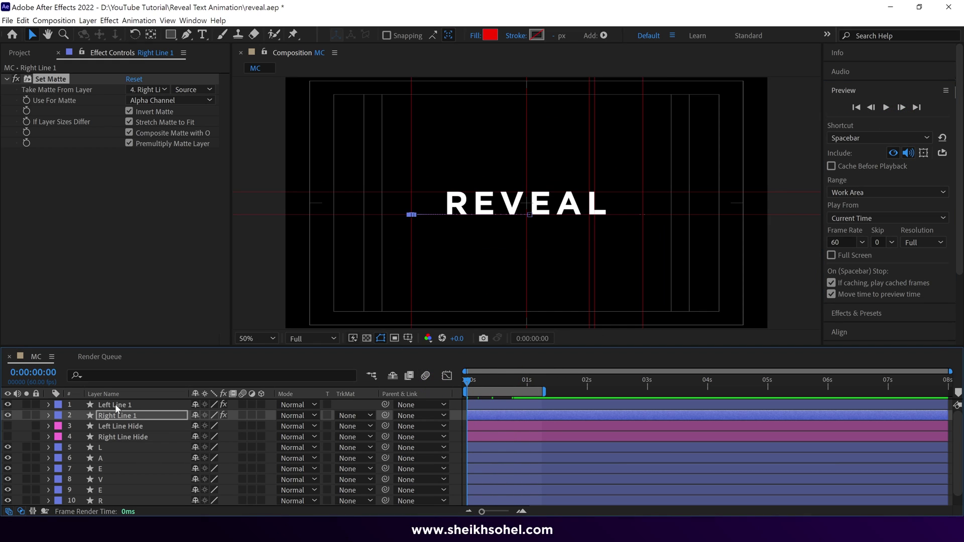
pyautogui.click(26, 405)
pyautogui.press('space')
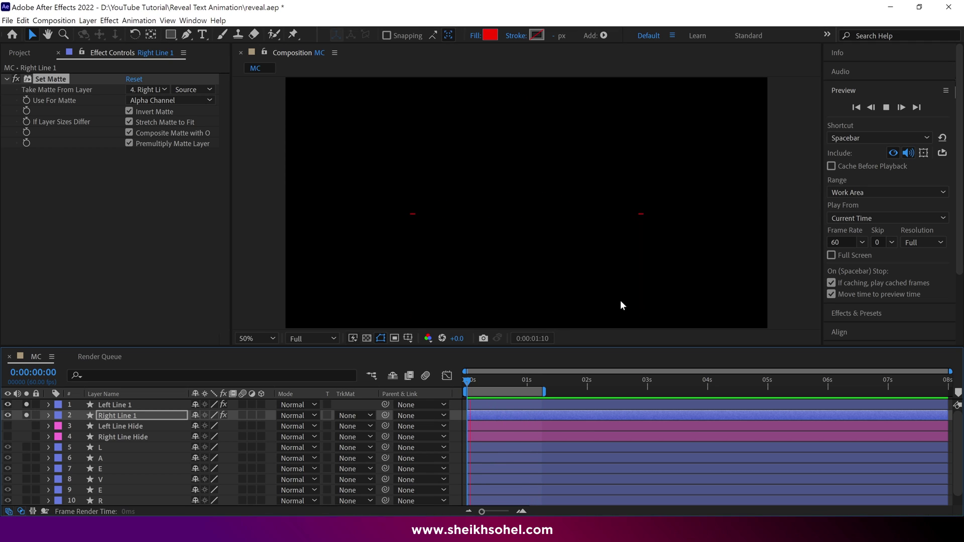
pyautogui.press('space')
pyautogui.moveTo(558, 392); pyautogui.dragTo(671, 393)
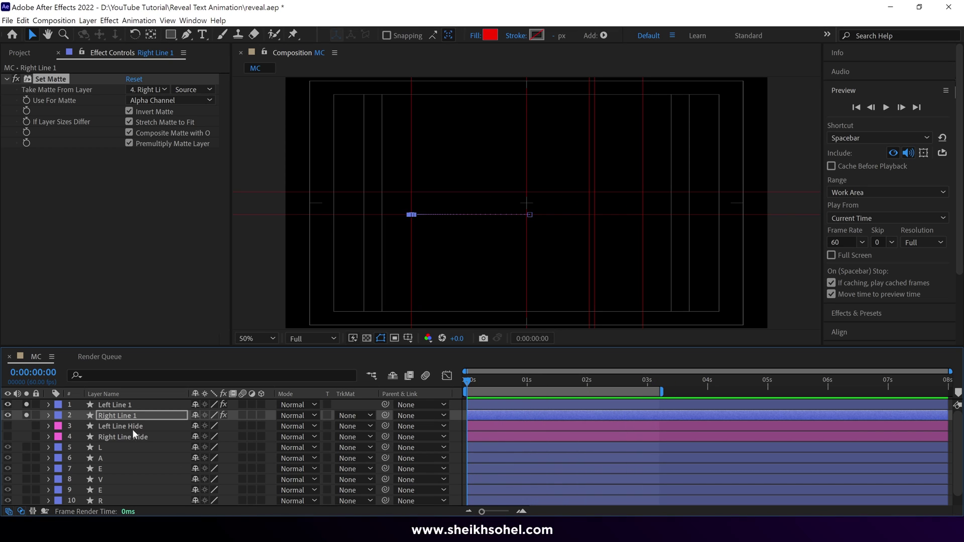
# Step: Duplicate Left Line 1 and Right Line 1, stack the copies together above the originals and delay them by about 0.2 s
pyautogui.keyDown('shift'); pyautogui.click(112, 405); pyautogui.keyUp('shift')
pyautogui.hotkey('ctrl', 'd')
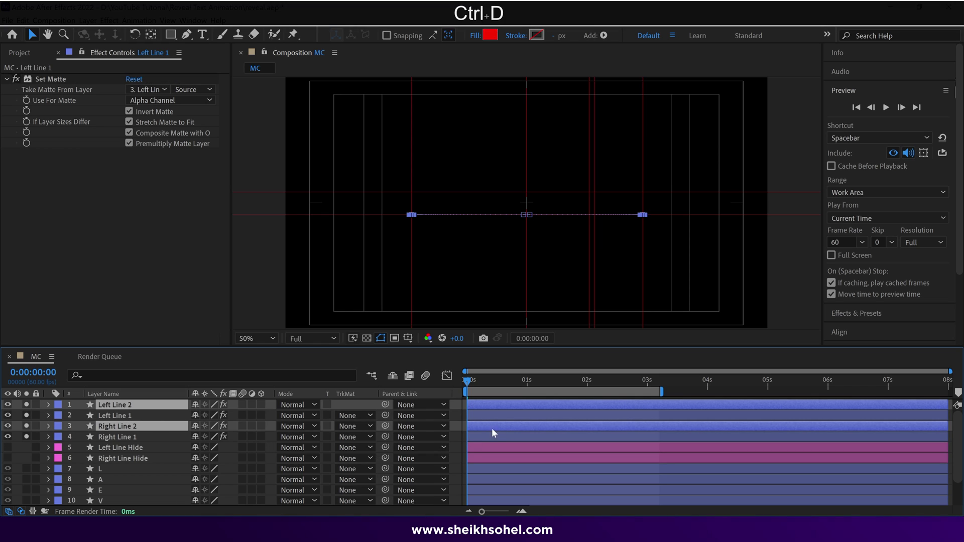
pyautogui.moveTo(148, 427); pyautogui.dragTo(151, 415)
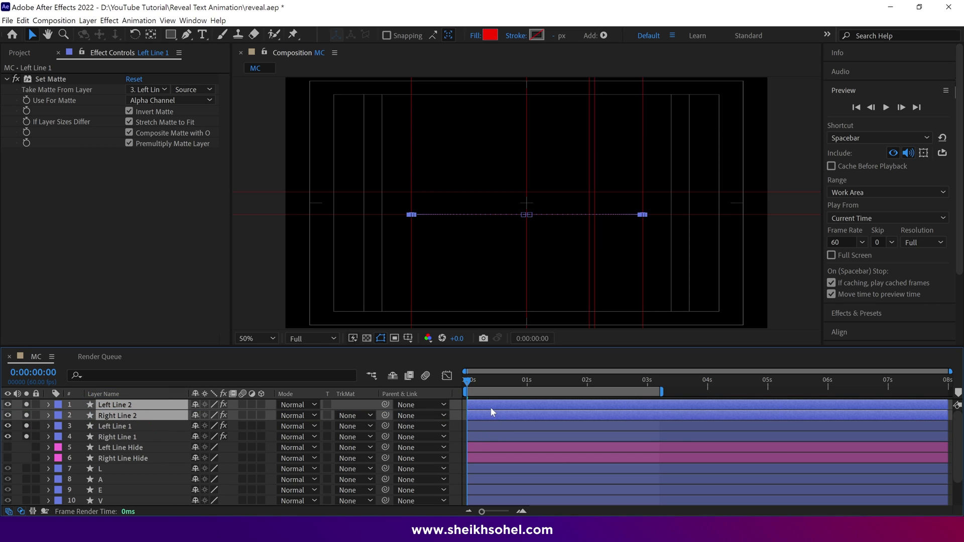
pyautogui.moveTo(491, 411); pyautogui.dragTo(503, 405)
# Step: Duplicate the second line pair, stack the copies on top starting at about 0.5 s, and preview the staggered lines
pyautogui.hotkey('ctrl', 'd')
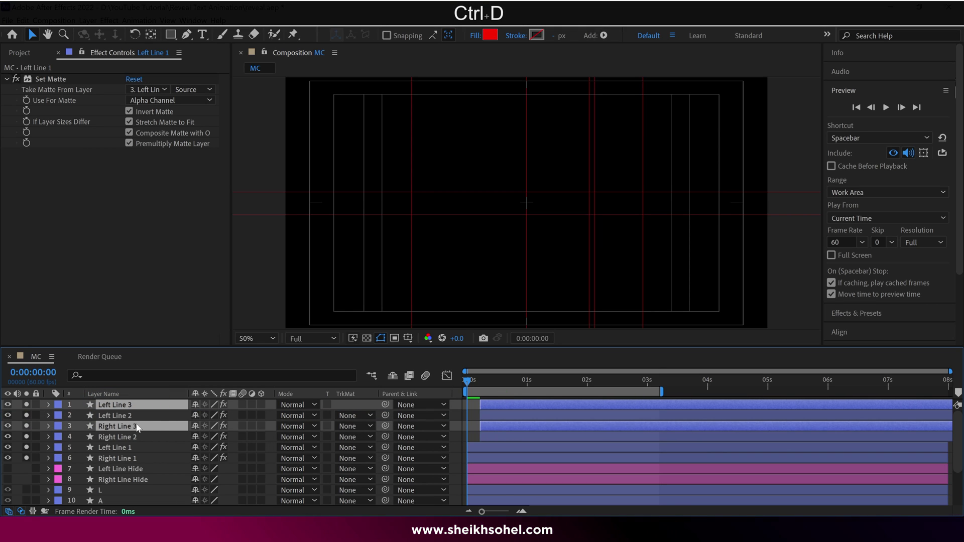
pyautogui.moveTo(136, 427); pyautogui.dragTo(140, 411)
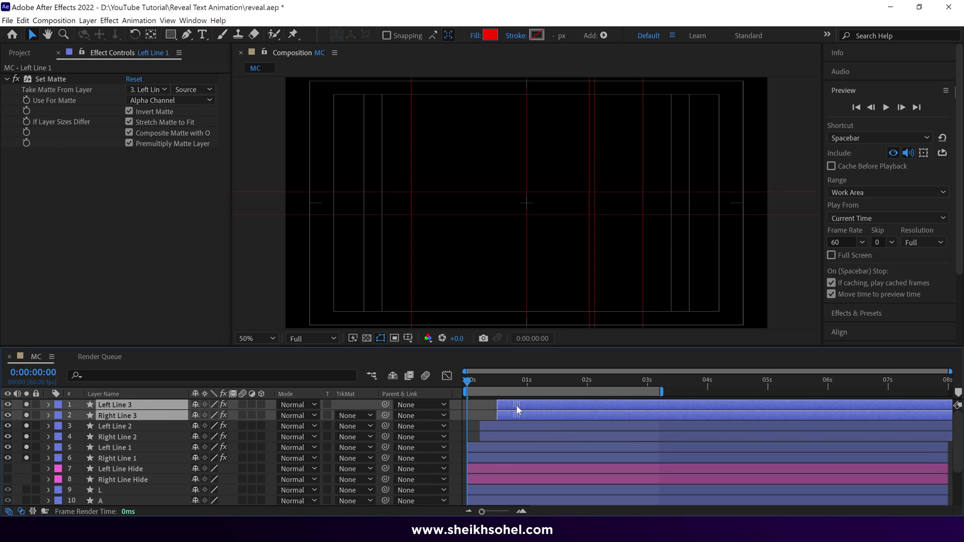
pyautogui.press(',')
pyautogui.press('space')
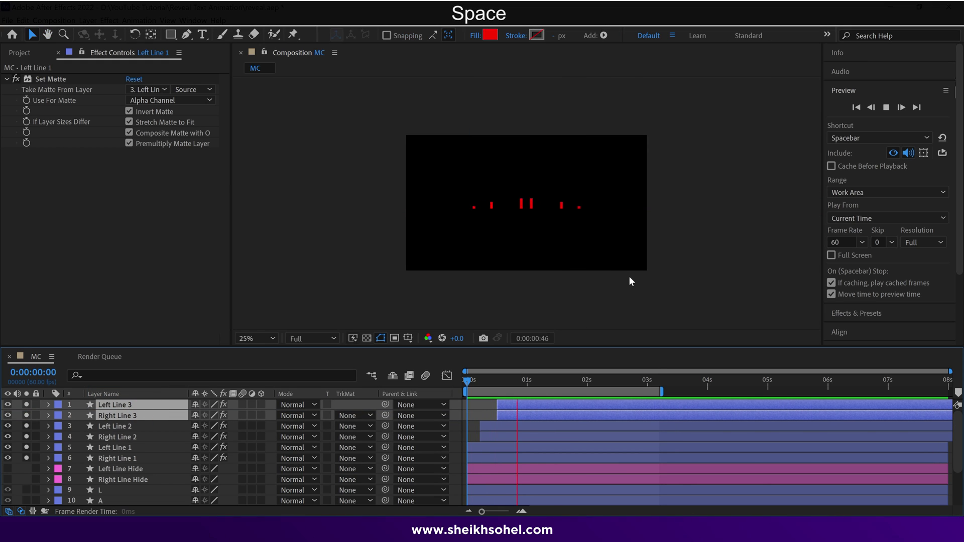
# Step: Solo the L layer and make it start at 0:00:01:22, where the last pair of red lines meets at the centre guide
pyautogui.click(252, 339)
pyautogui.click(254, 121)
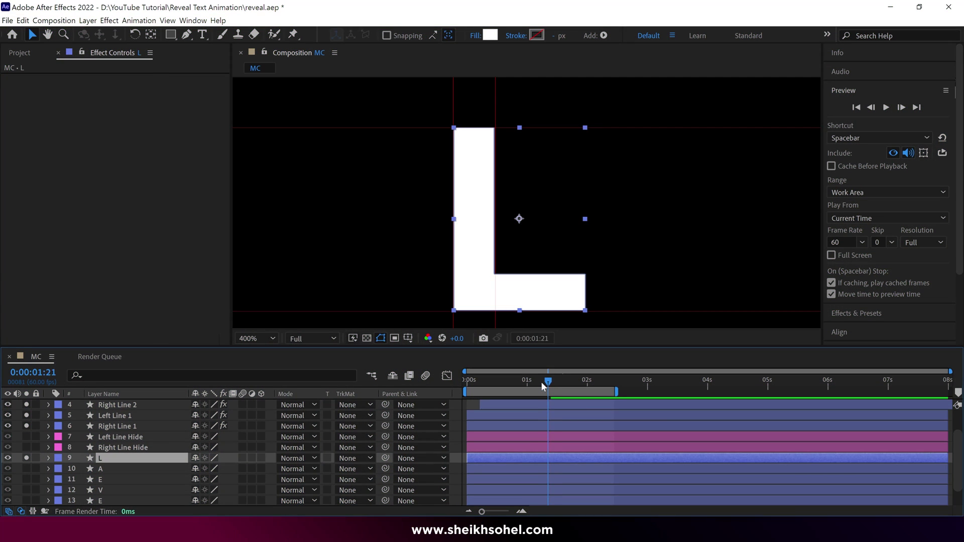
pyautogui.moveTo(542, 384); pyautogui.dragTo(520, 380)
pyautogui.scroll(-2, 497, 290)
pyautogui.moveTo(451, 263); pyautogui.dragTo(496, 262)
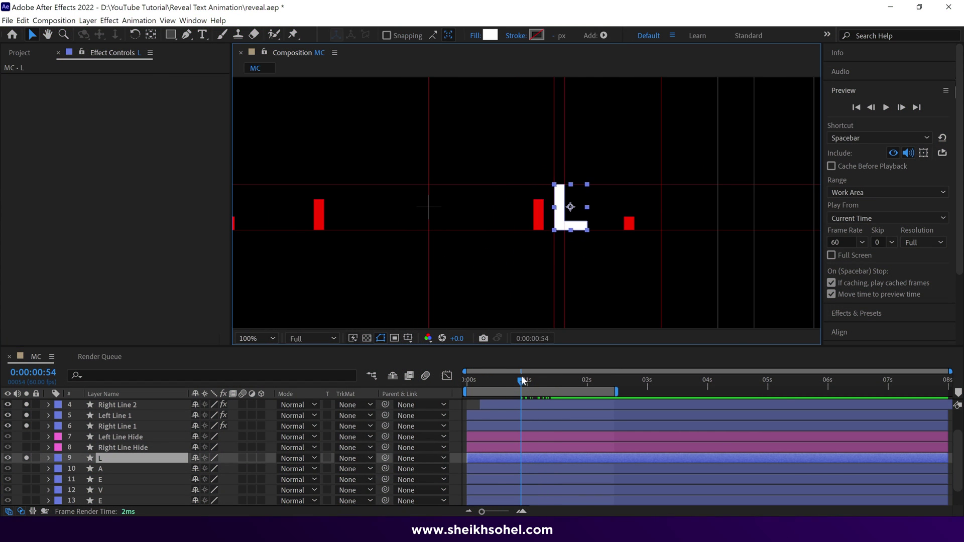
pyautogui.moveTo(521, 382); pyautogui.dragTo(546, 382)
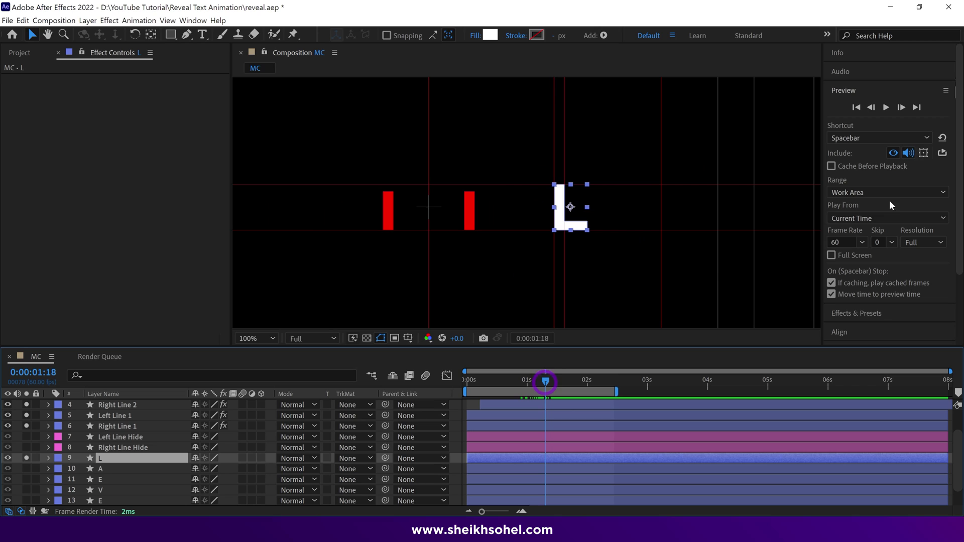
pyautogui.click(899, 108)
pyautogui.click(899, 108)
pyautogui.click(899, 107)
pyautogui.click(899, 108)
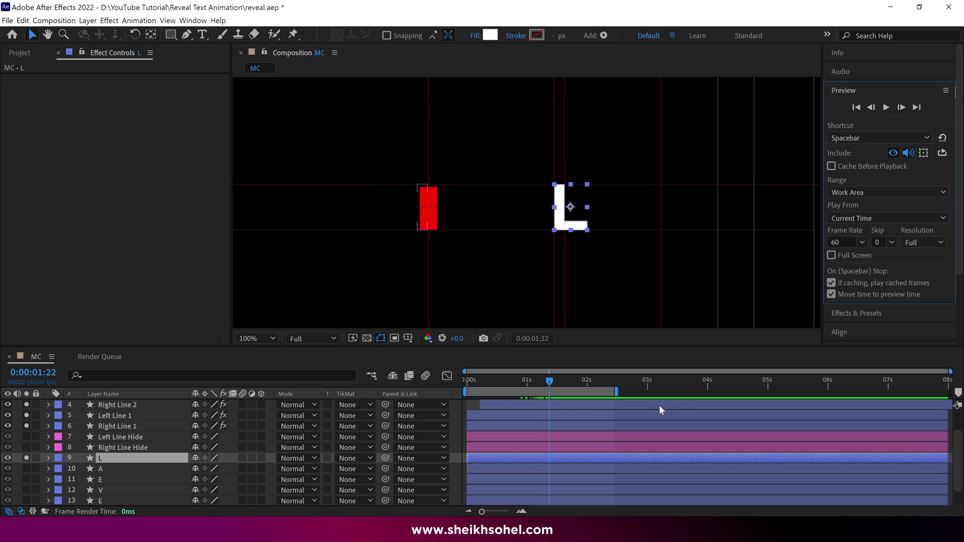
pyautogui.moveTo(471, 459); pyautogui.dragTo(569, 460)
# Step: Filter the timeline properties for "path" and keyframe the L layer's Path at 0:00:01:22 and 0:00:01:40
pyautogui.press('p')
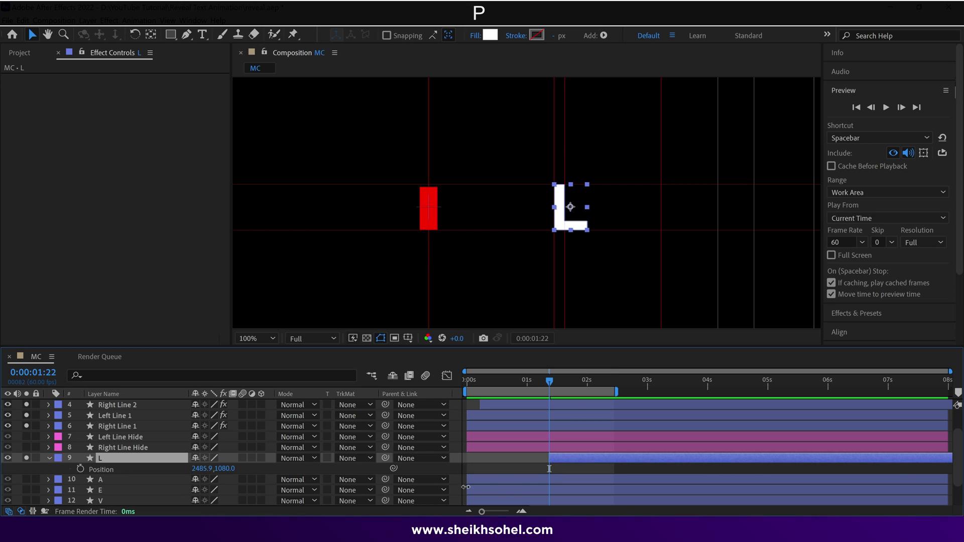
pyautogui.hotkey('ctrl', 'f')
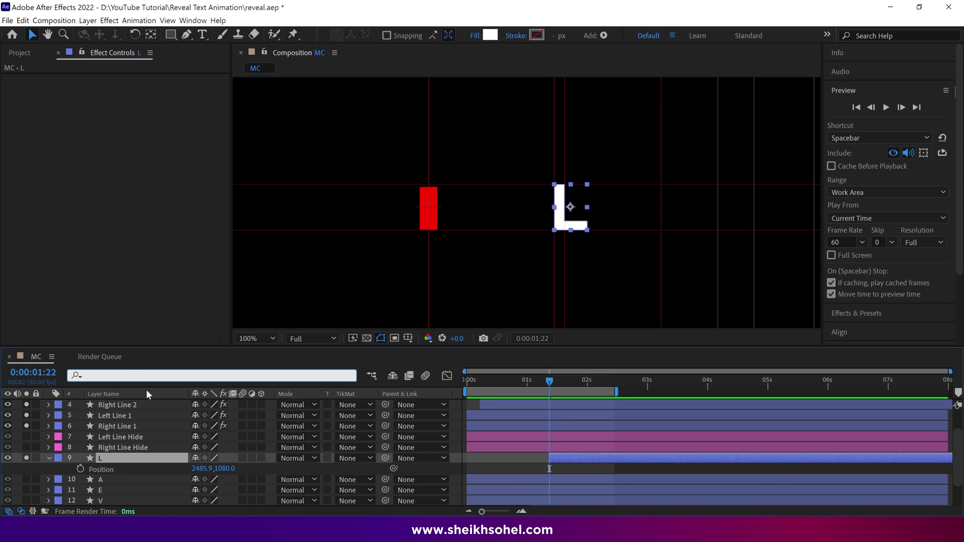
pyautogui.write('path')
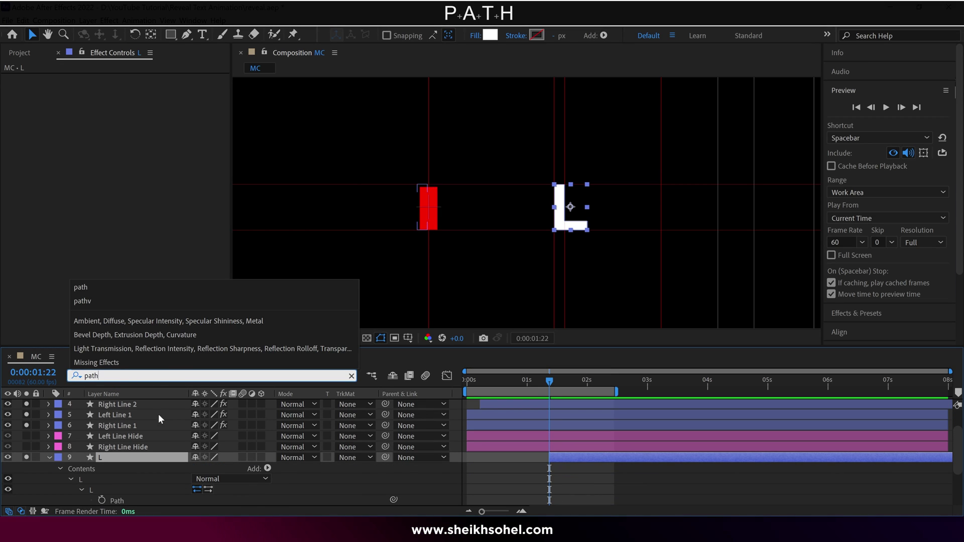
pyautogui.scroll(-1, 158, 414)
pyautogui.click(102, 467)
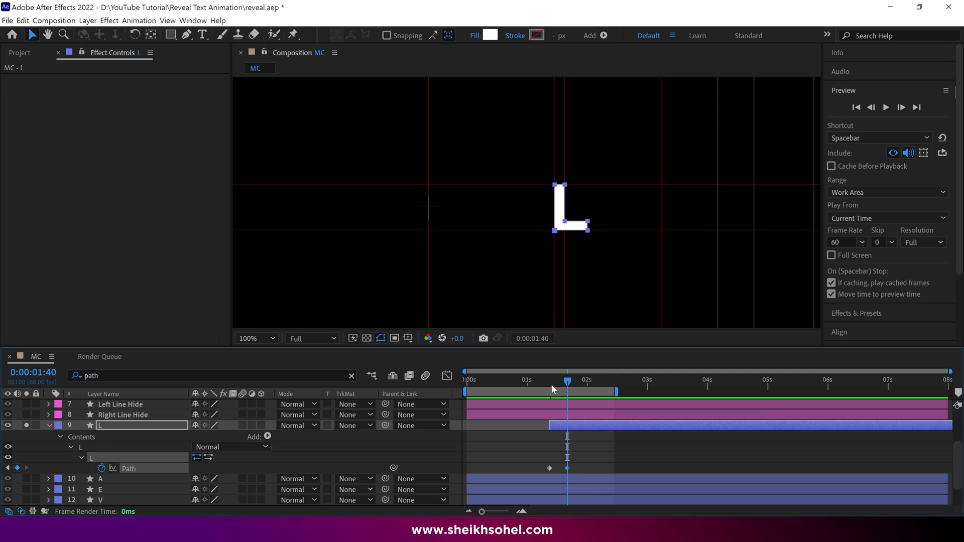
# Step: At 0:00:01:22, pull the L's foot points in to the stem's edge, then shift both Path keyframes to start at about 3.2 s
pyautogui.moveTo(552, 383); pyautogui.dragTo(555, 380)
pyautogui.scroll(4, 592, 210)
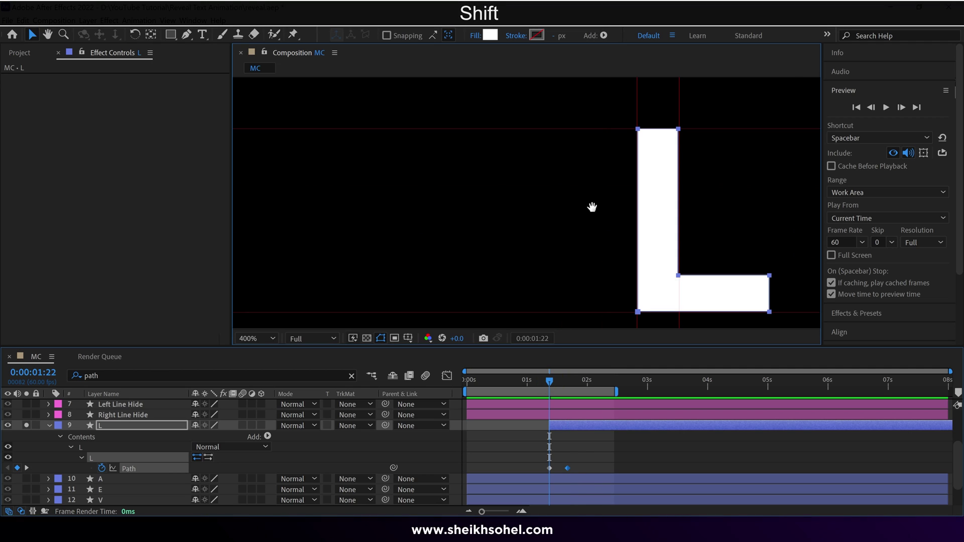
pyautogui.press('g')
pyautogui.click(143, 429)
pyautogui.moveTo(556, 276); pyautogui.dragTo(471, 279)
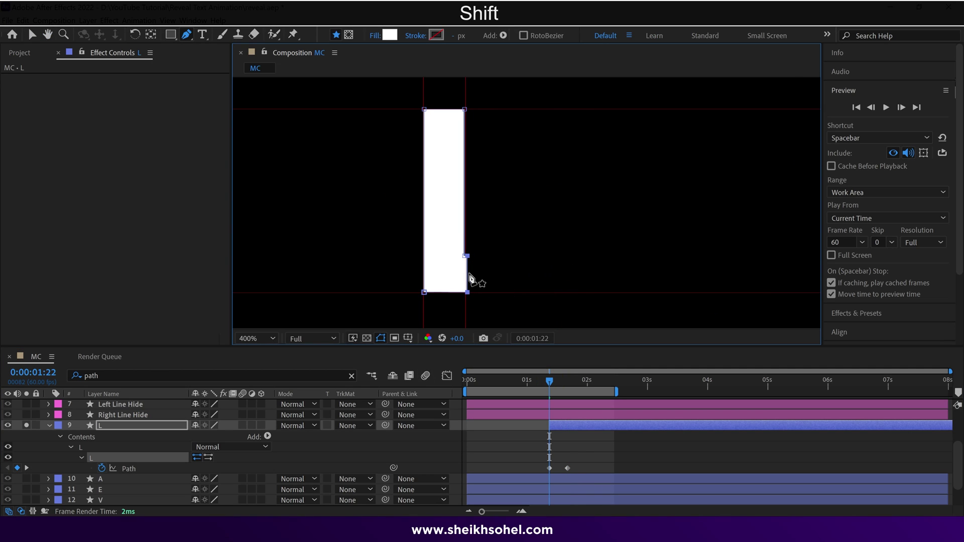
pyautogui.moveTo(556, 381); pyautogui.dragTo(543, 393)
pyautogui.moveTo(584, 457); pyautogui.dragTo(661, 471)
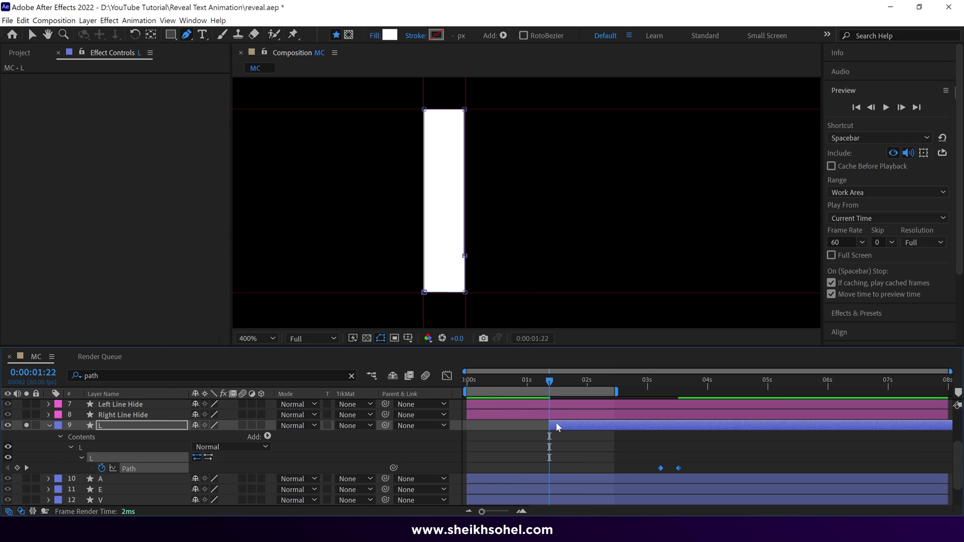
# Step: Snap the L layer's anchor point to the bottom centre of its vertical bar
pyautogui.click(158, 426)
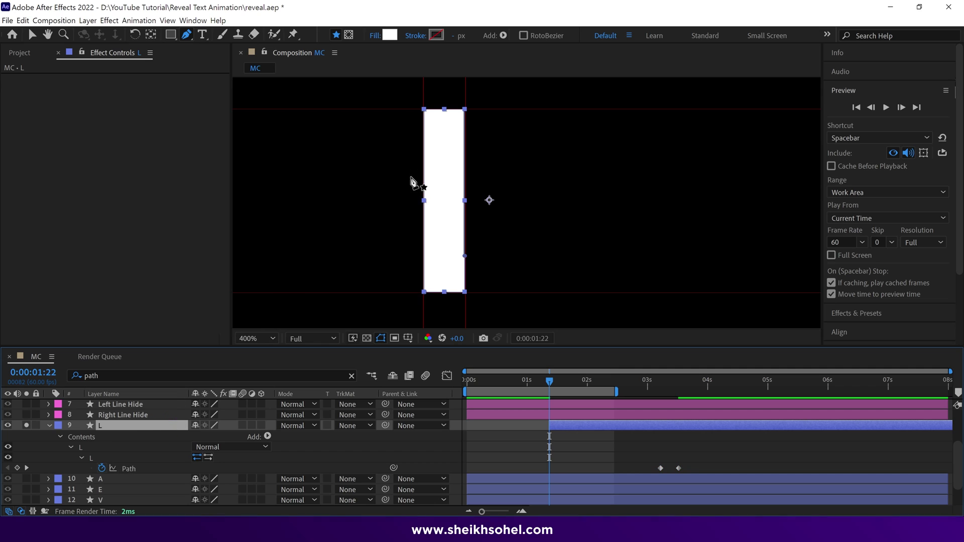
pyautogui.click(151, 34)
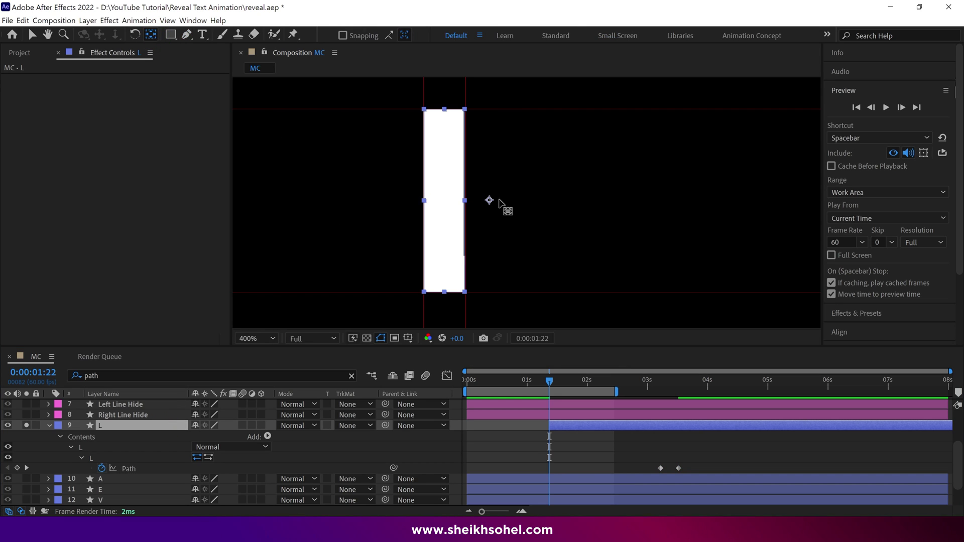
pyautogui.moveTo(489, 200); pyautogui.dragTo(445, 292)
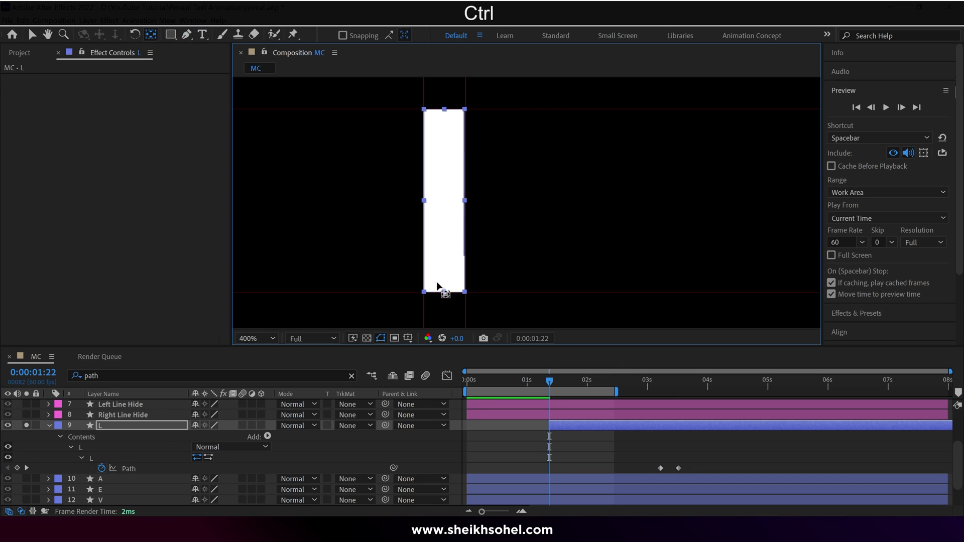
pyautogui.press('v')
# Step: Clear the property filter and add a Position keyframe to the L layer at 0:00:01:22
pyautogui.press('/')
pyautogui.moveTo(520, 246); pyautogui.dragTo(583, 249)
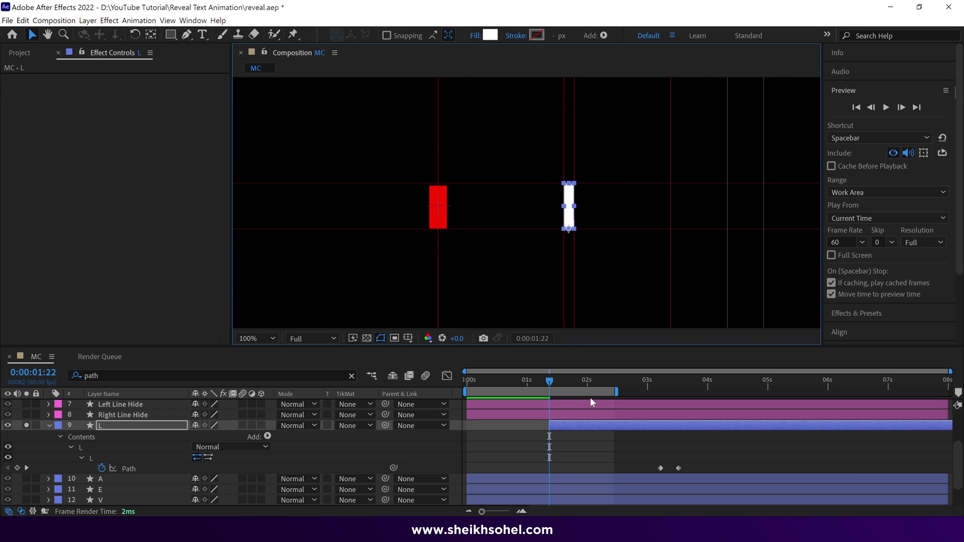
pyautogui.click(351, 376)
pyautogui.press('p')
pyautogui.click(81, 436)
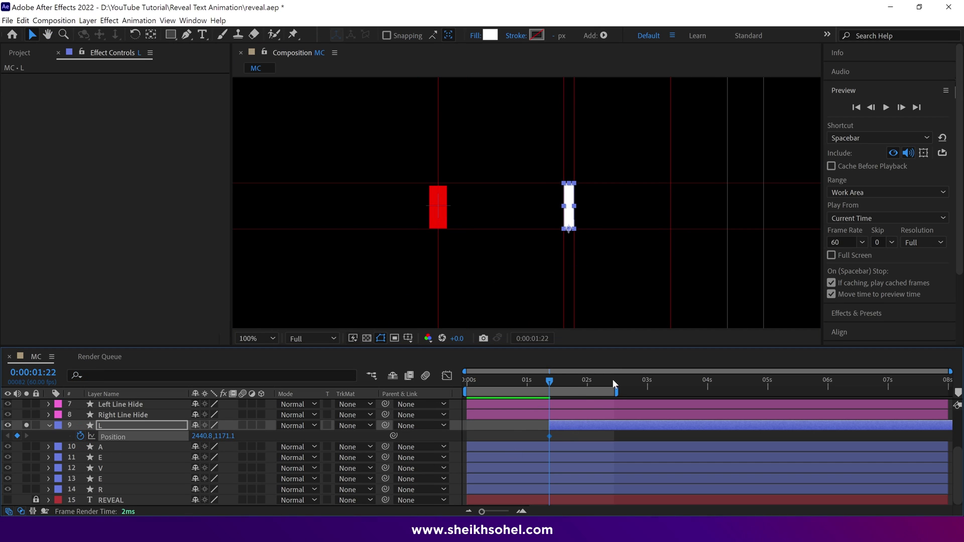
# Step: Place the L's Position keyframe at about 3.2 s and centre the letter horizontally in the composition at 0:00:01:22
pyautogui.moveTo(640, 381); pyautogui.dragTo(552, 391)
pyautogui.click(17, 436)
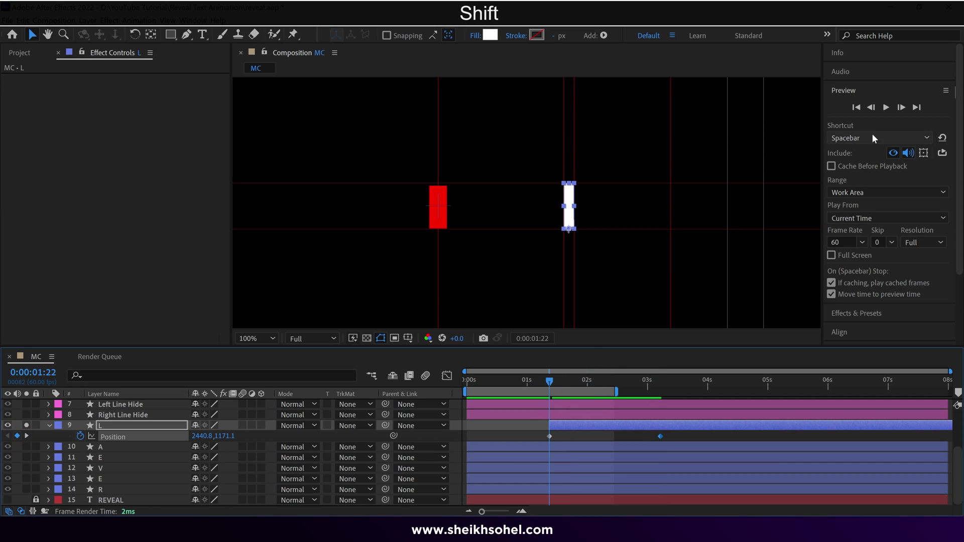
pyautogui.click(870, 94)
pyautogui.click(857, 125)
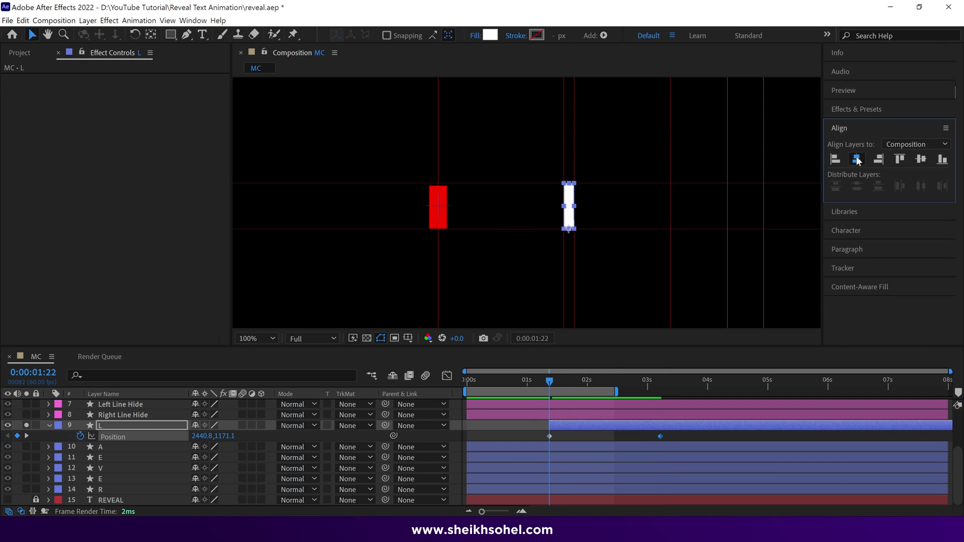
pyautogui.scroll(4, 452, 216)
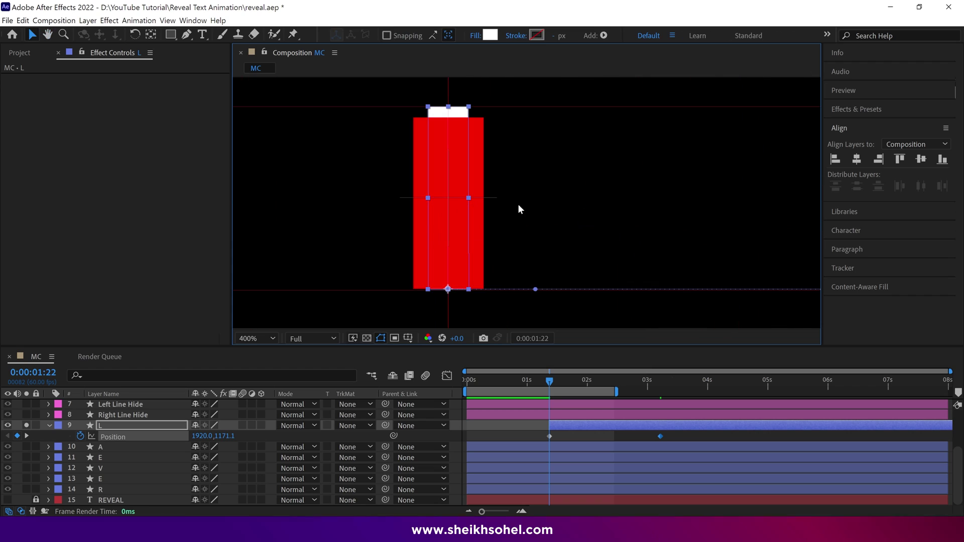
# Step: Move the L's starting Position keyframe to 0:00:01:43 and add a Scale keyframe at that time
pyautogui.click(563, 437)
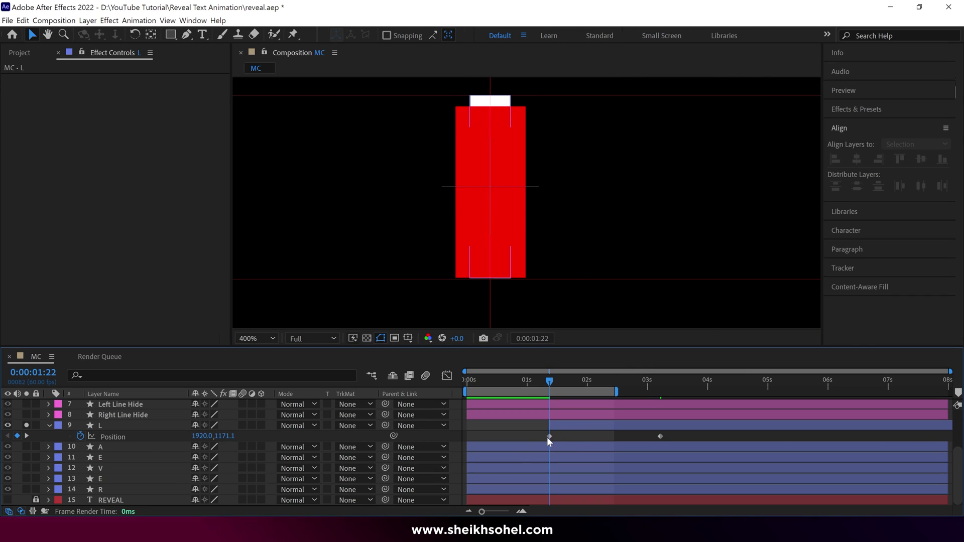
pyautogui.moveTo(548, 437); pyautogui.dragTo(571, 437)
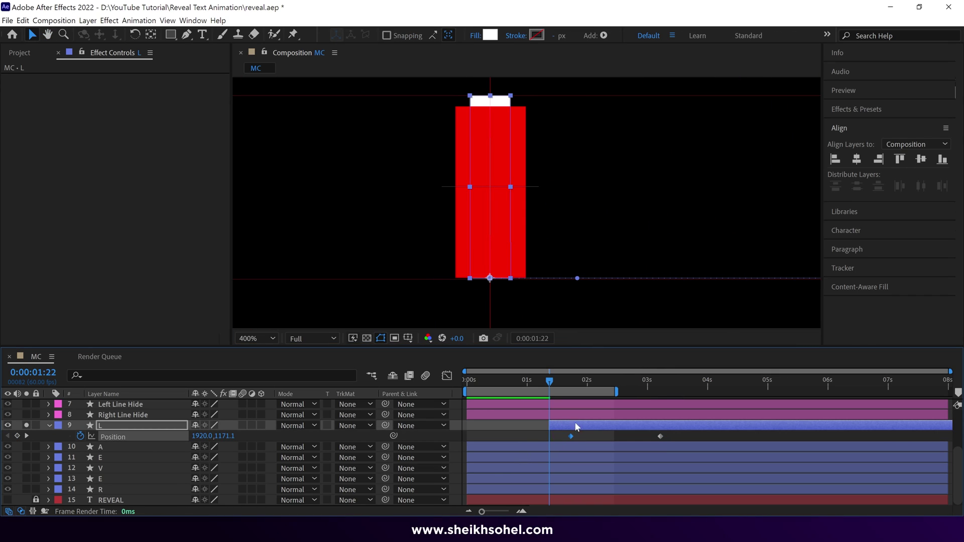
pyautogui.keyDown('shift'); pyautogui.click(571, 381); pyautogui.keyUp('shift')
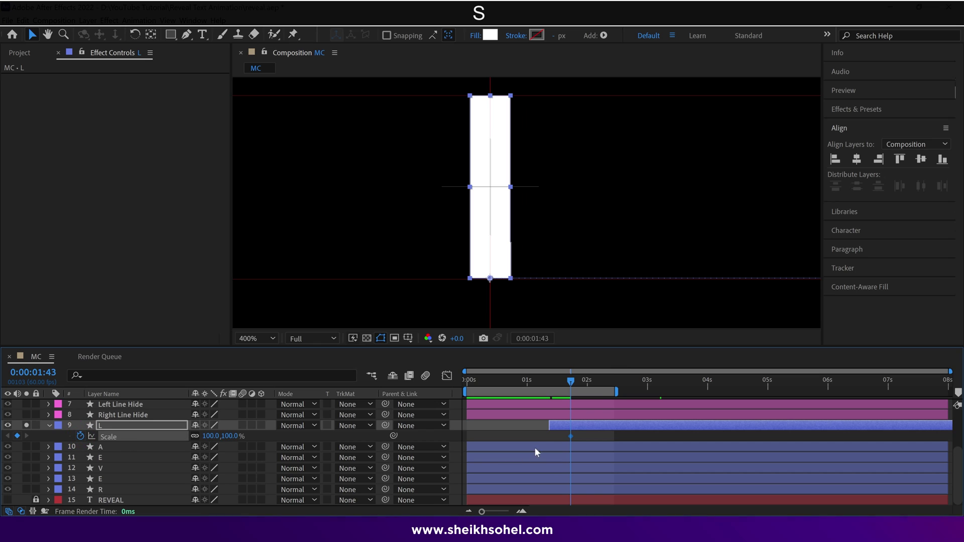
# Step: At 0:00:01:22, set the L's Scale to 0% horizontally and 94% vertically with the proportions unlinked
pyautogui.keyDown('shift'); pyautogui.click(549, 380); pyautogui.keyUp('shift')
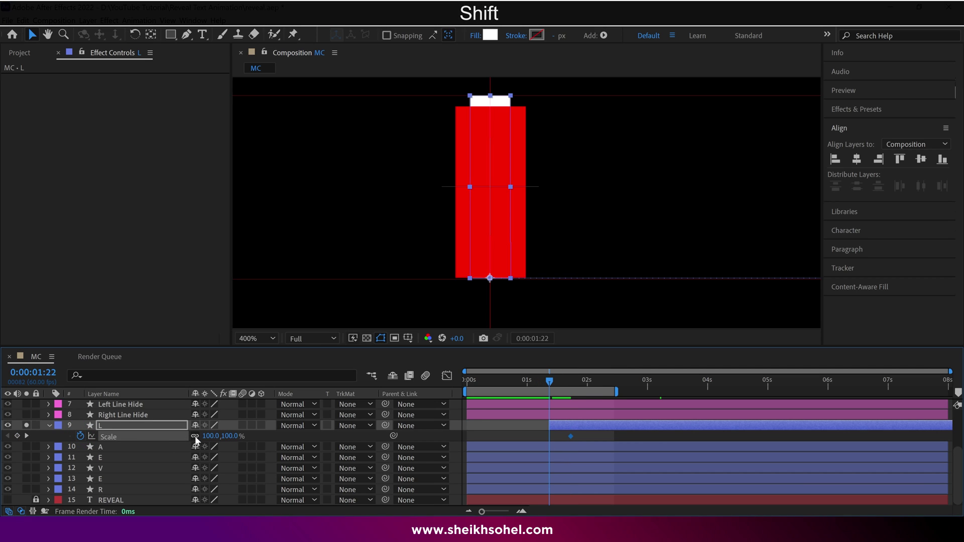
pyautogui.click(195, 436)
pyautogui.moveTo(209, 437); pyautogui.dragTo(204, 436)
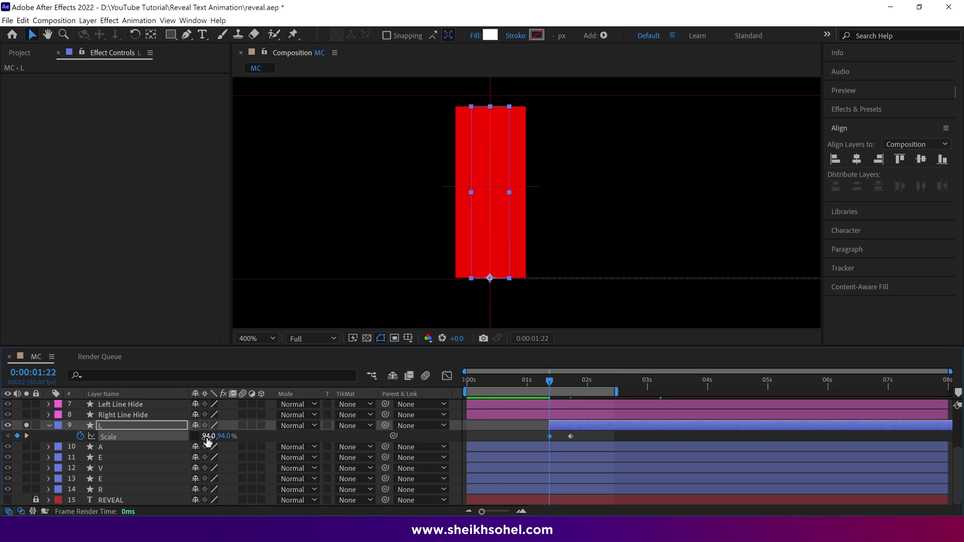
pyautogui.click(208, 436)
pyautogui.write('0')
pyautogui.press('Return')
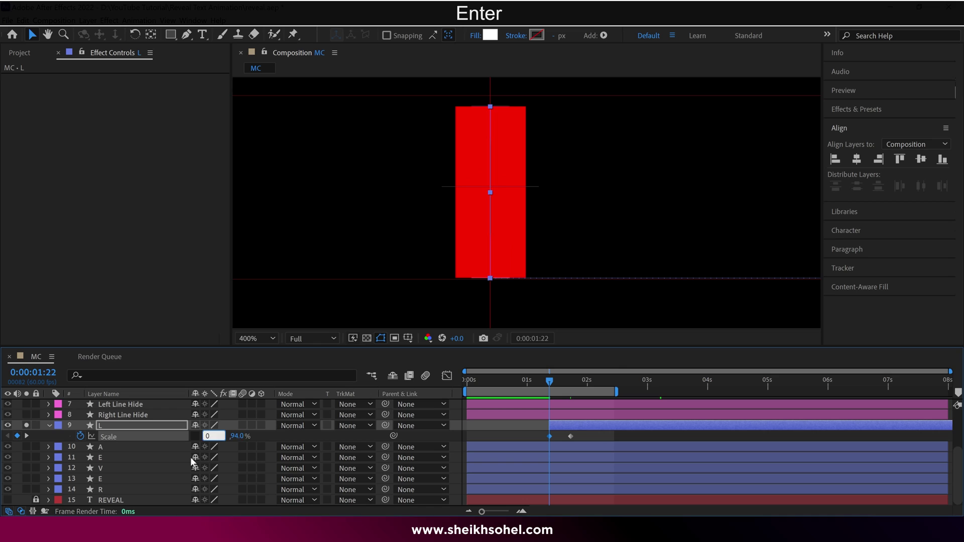
# Step: Easy ease the L's ending Scale keyframe and shape the speed graph so the growth starts fast and slows down
pyautogui.click(551, 381)
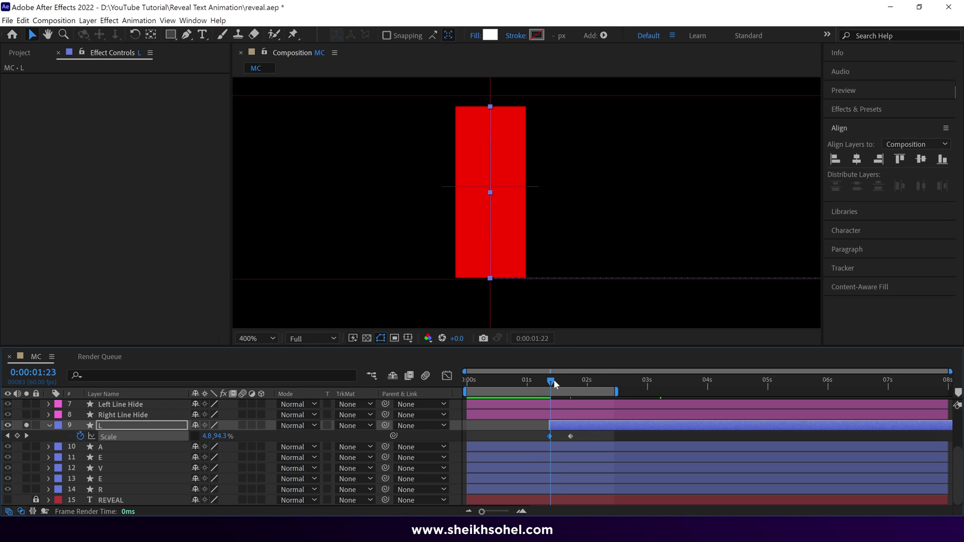
pyautogui.moveTo(553, 379); pyautogui.dragTo(556, 379)
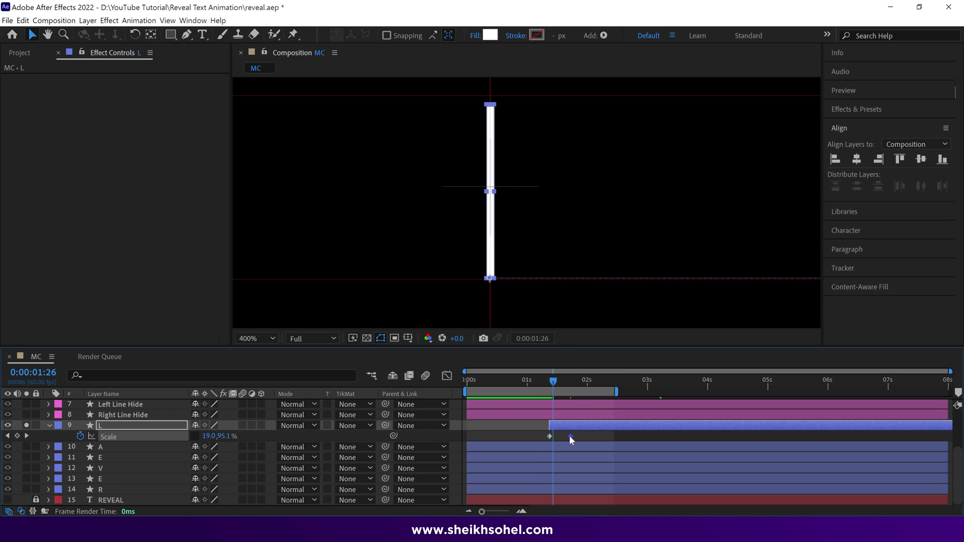
pyautogui.press('F9')
pyautogui.click(447, 376)
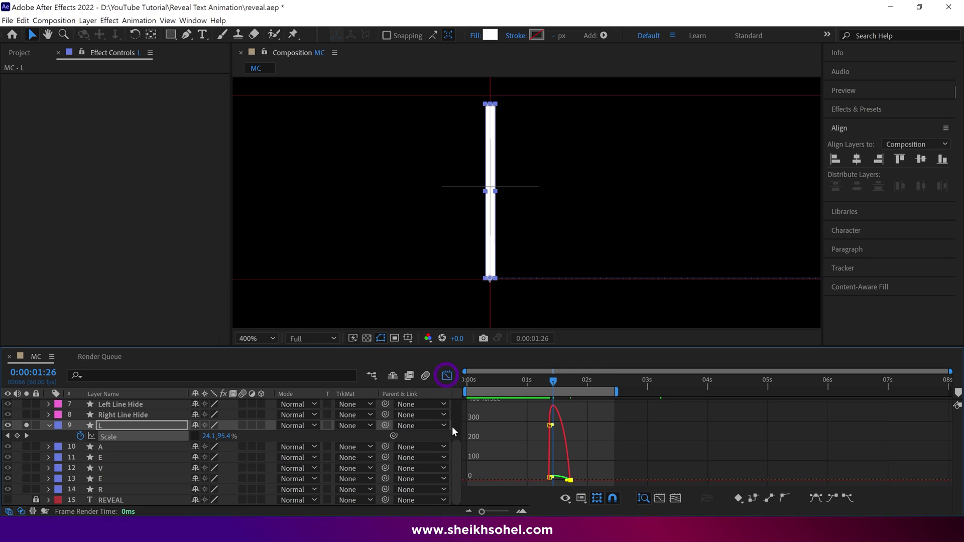
pyautogui.scroll(2, 573, 477)
pyautogui.moveTo(580, 467); pyautogui.dragTo(513, 480)
pyautogui.scroll(-5, 542, 450)
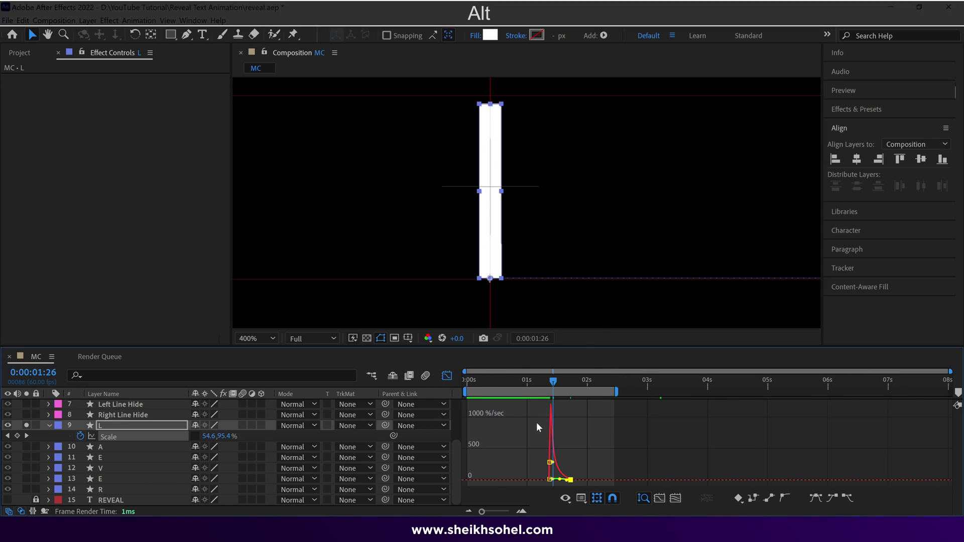
pyautogui.moveTo(539, 380); pyautogui.dragTo(556, 388)
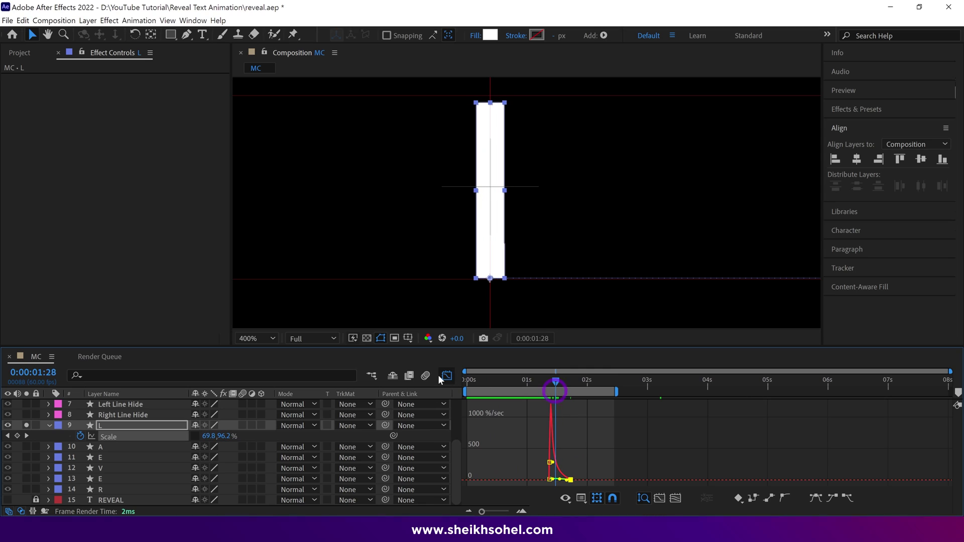
pyautogui.click(446, 375)
# Step: Delay the L's first Position keyframe to about 1.9 s, remove its Anchor Point keyframes, and preview the motion
pyautogui.scroll(-4, 495, 306)
pyautogui.click(543, 382)
pyautogui.press('space')
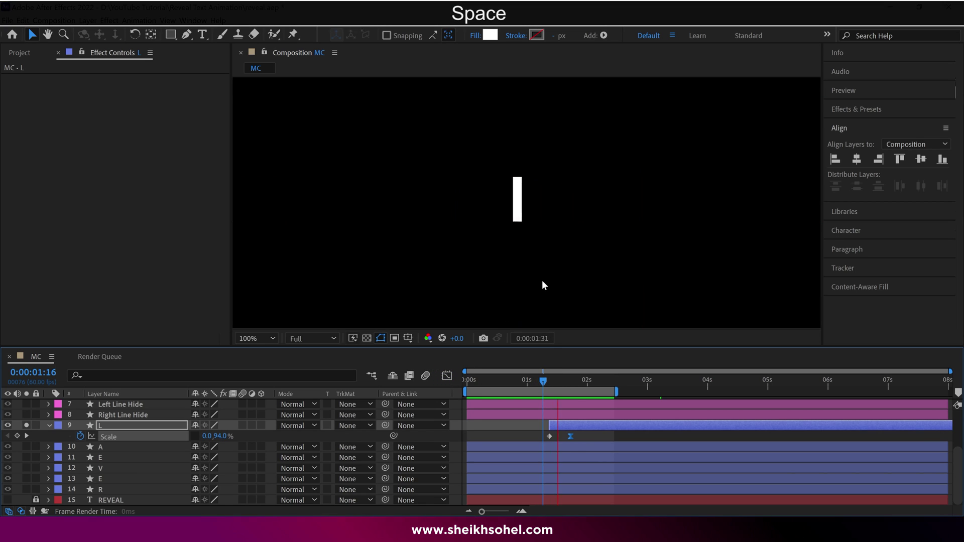
pyautogui.press('u')
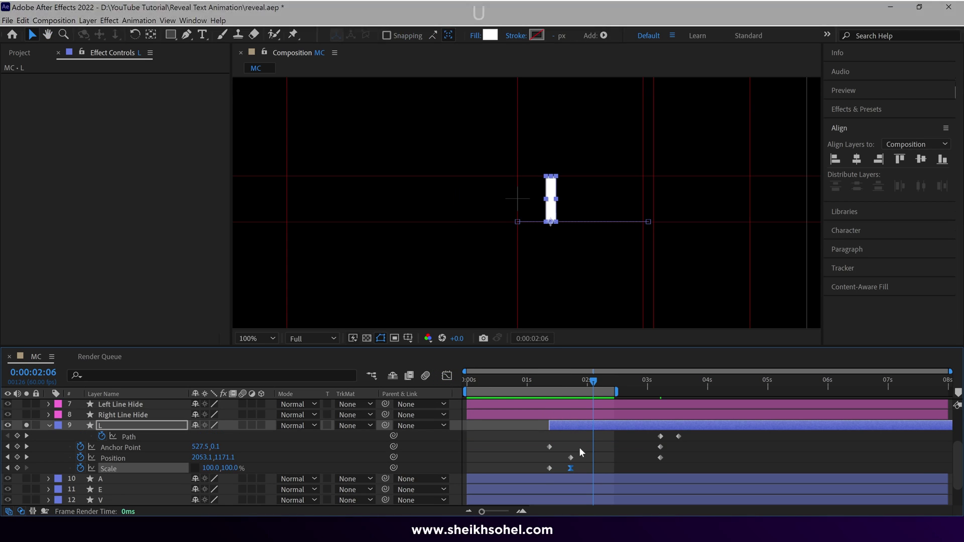
pyautogui.moveTo(572, 457); pyautogui.dragTo(578, 457)
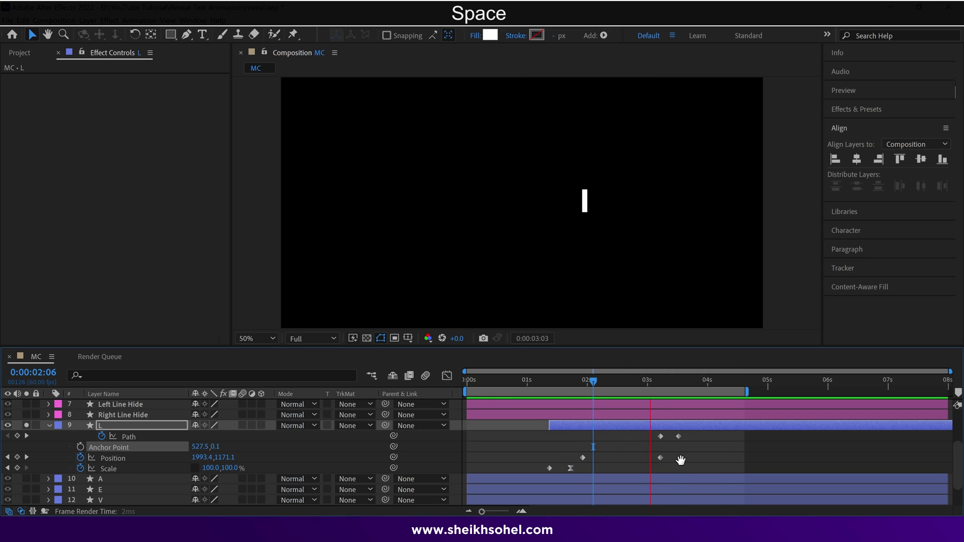
pyautogui.press('space')
# Step: Apply easy ease to the L's Position keyframes, shape the speed graph to peak late in the move, and preview it
pyautogui.moveTo(682, 450); pyautogui.dragTo(581, 459)
pyautogui.press('F9')
pyautogui.click(447, 376)
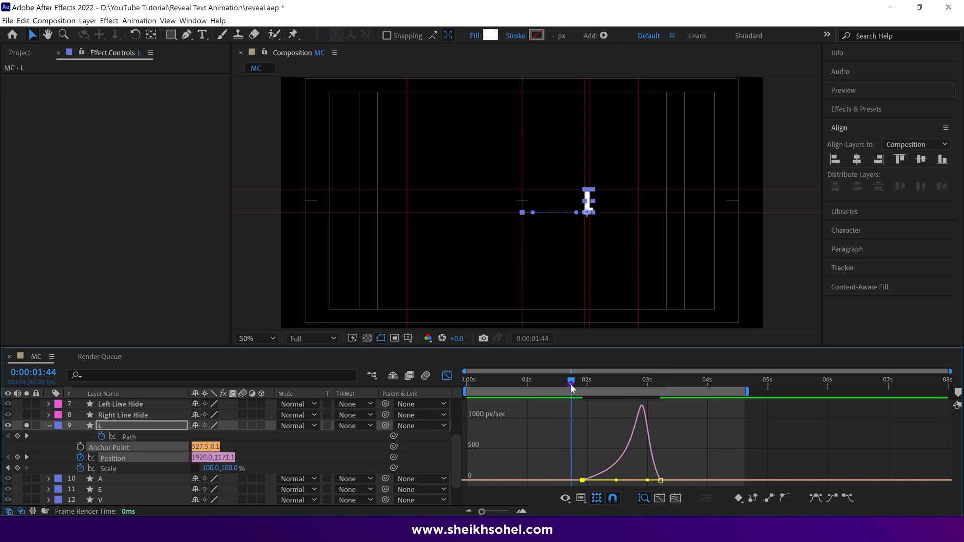
pyautogui.press('space')
pyautogui.click(447, 376)
pyautogui.press('space')
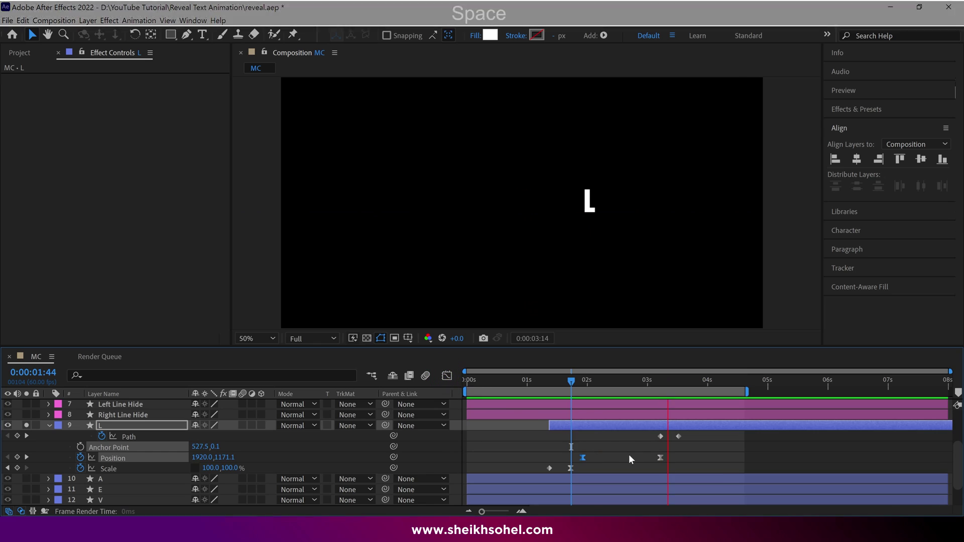
# Step: Shorten the L's slide by moving its ending Position keyframe to 0:00:02:52, and preview the timing
pyautogui.moveTo(660, 457); pyautogui.dragTo(639, 458)
pyautogui.click(550, 384)
pyautogui.press('space')
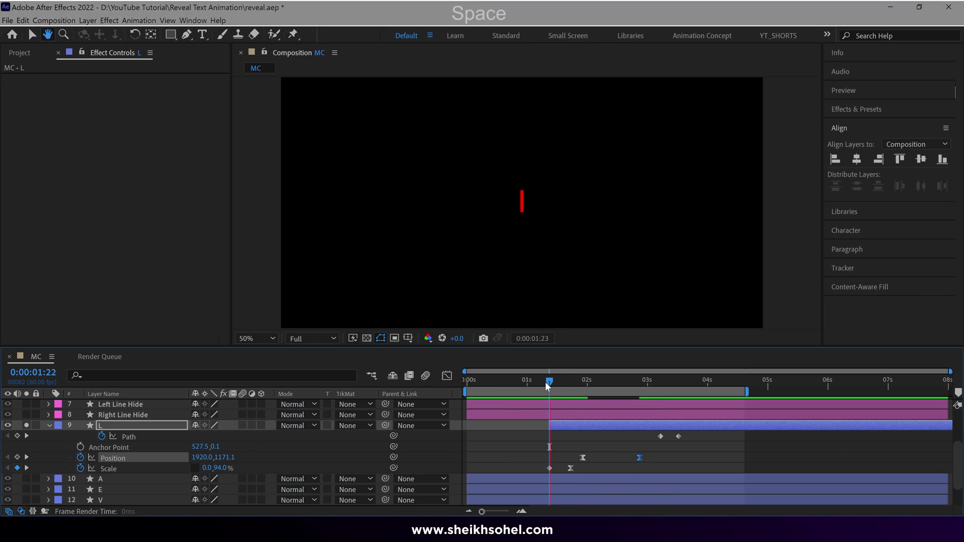
pyautogui.press('space')
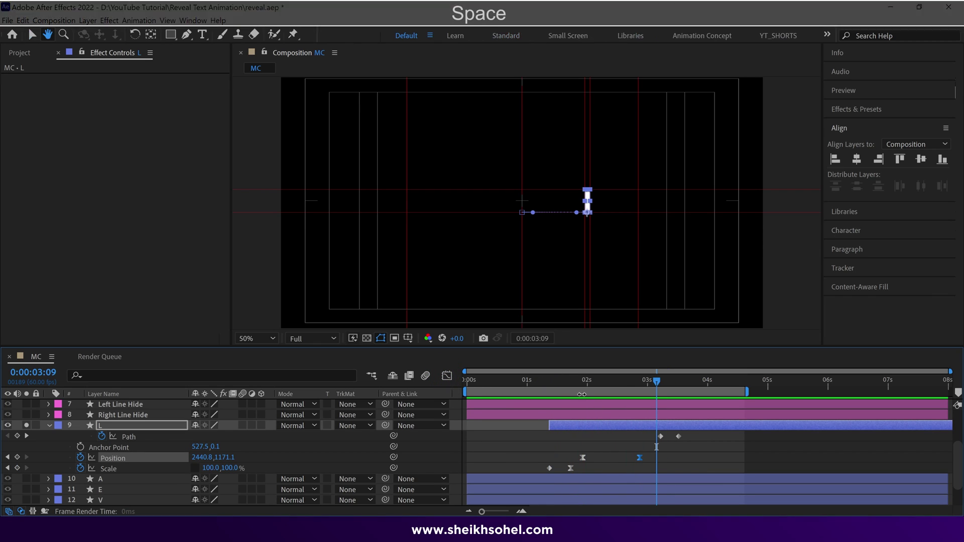
pyautogui.click(553, 382)
pyautogui.press('space')
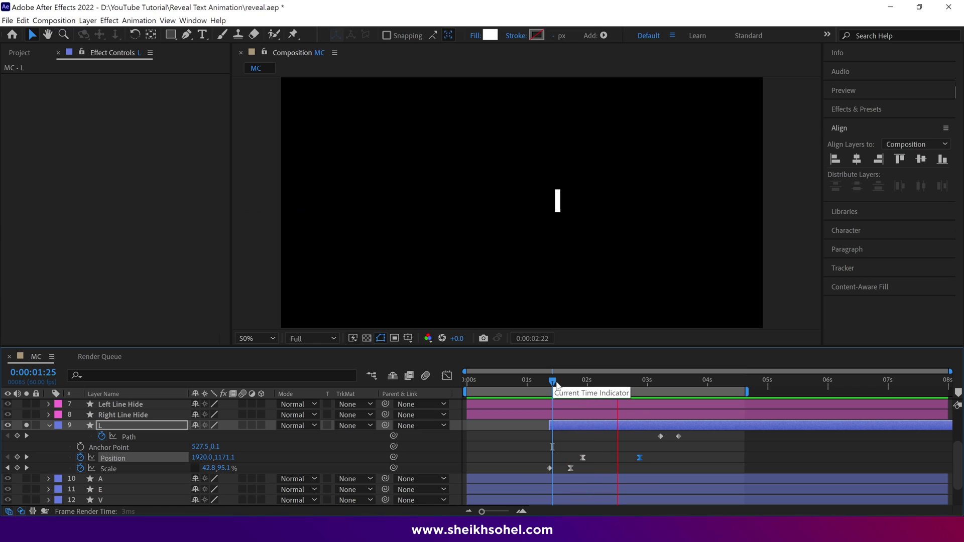
# Step: Copy the L's resting Position keyframe to about 3.2 s and nudge the letter right at 0:00:02:52 to create an overshoot
pyautogui.moveTo(575, 380); pyautogui.dragTo(637, 383)
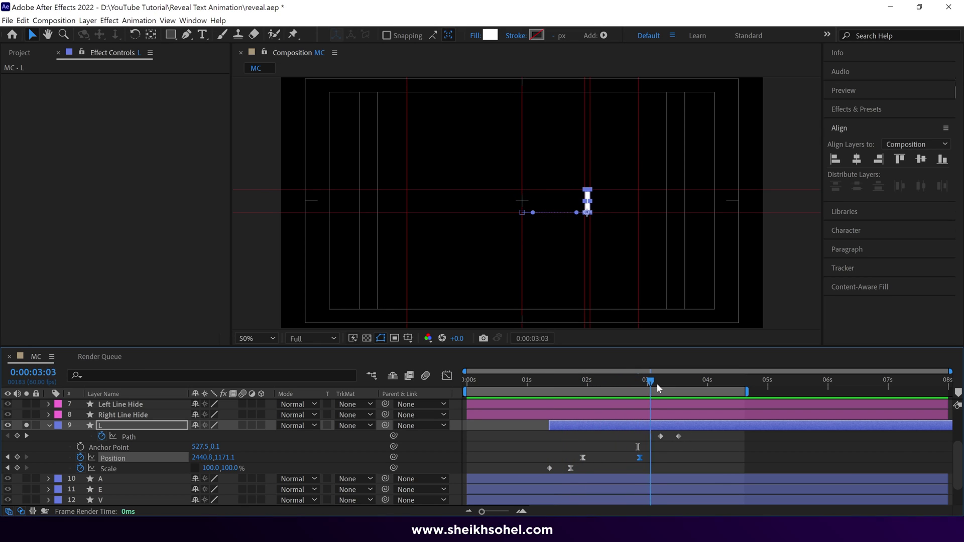
pyautogui.moveTo(657, 384); pyautogui.dragTo(640, 380)
pyautogui.scroll(1, 622, 273)
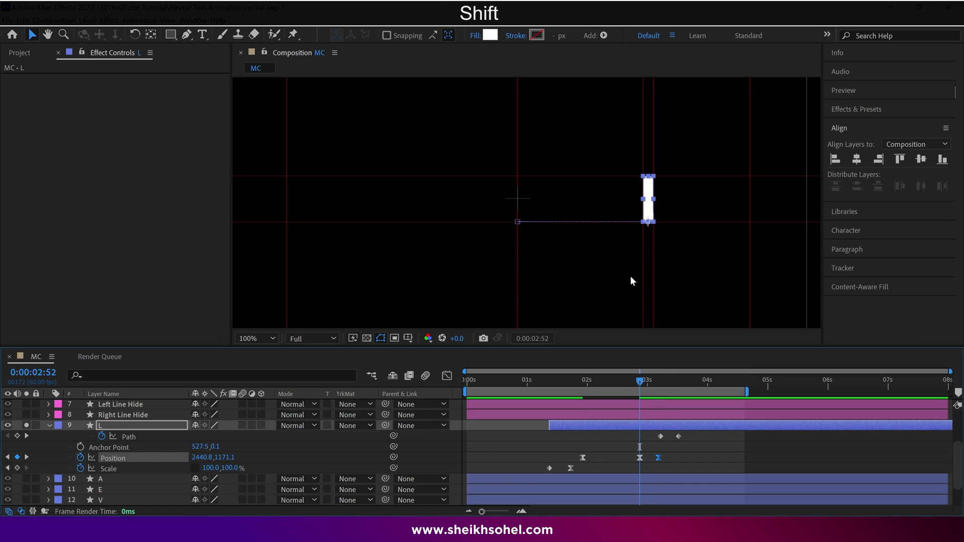
pyautogui.hotkey('shift', 'Right')
pyautogui.hotkey('shift', 'Right')
pyautogui.hotkey('shift', 'Right')
pyautogui.hotkey('shift', 'Right')
pyautogui.hotkey('shift', 'Right')
pyautogui.click(553, 379)
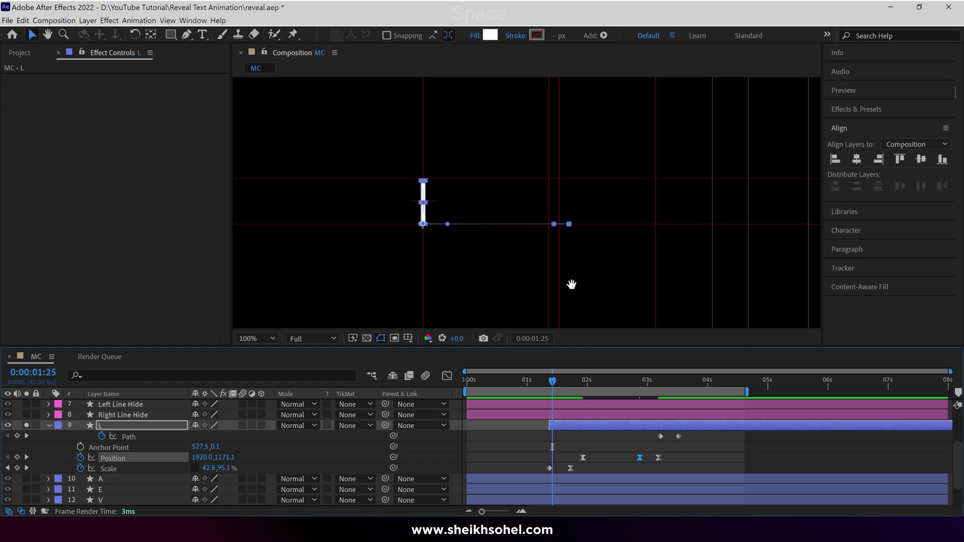
pyautogui.press('space')
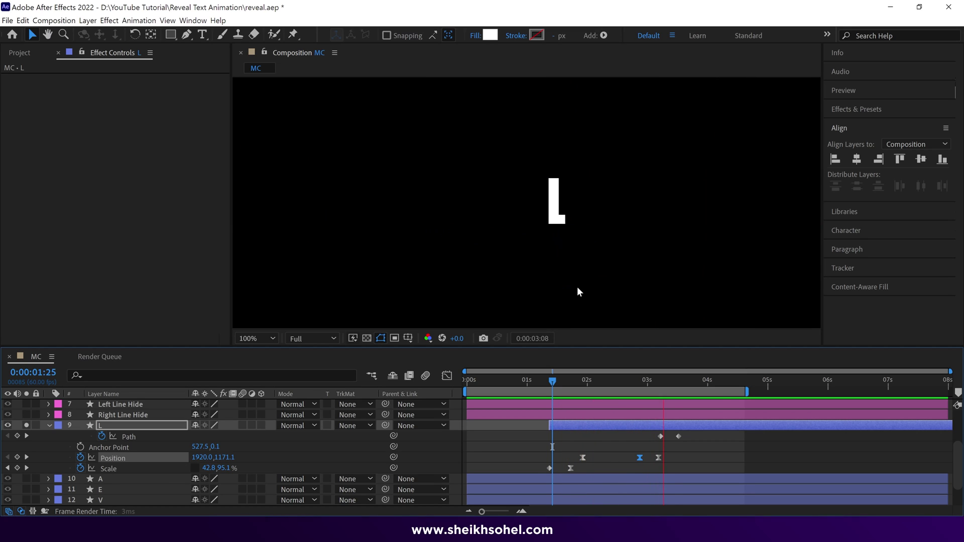
pyautogui.scroll(-1, 577, 287)
pyautogui.press('space')
# Step: Shift both of the L's Path keyframes to start at 0:00:02:52 and apply easy ease to them
pyautogui.click(626, 387)
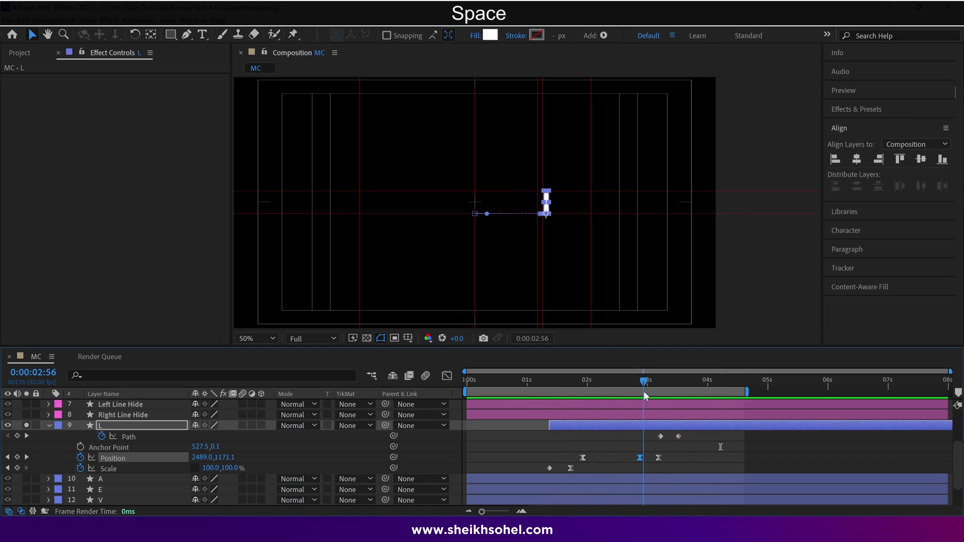
pyautogui.moveTo(658, 437); pyautogui.dragTo(638, 439)
pyautogui.press('space')
pyautogui.press('space')
pyautogui.press('F9')
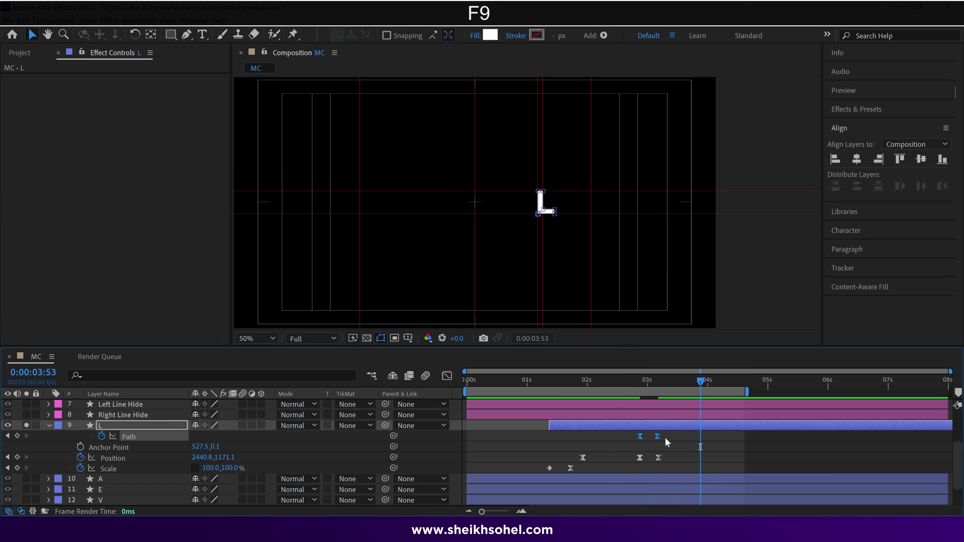
# Step: Play back the L's morph and the whole animation from the beginning to check the timing
pyautogui.click(665, 438)
pyautogui.click(615, 382)
pyautogui.press('space')
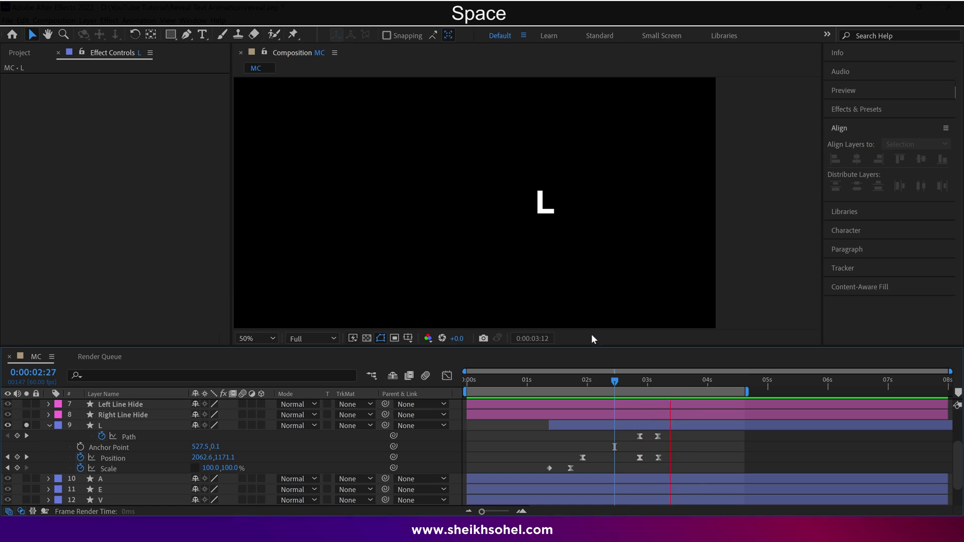
pyautogui.scroll(-1, 594, 317)
pyautogui.moveTo(614, 383); pyautogui.dragTo(497, 387)
pyautogui.press('space')
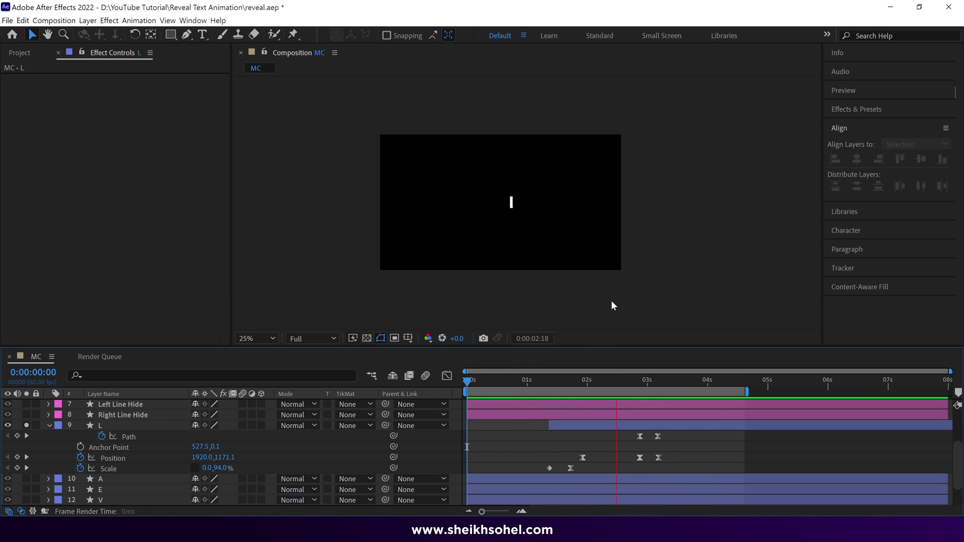
pyautogui.press('space')
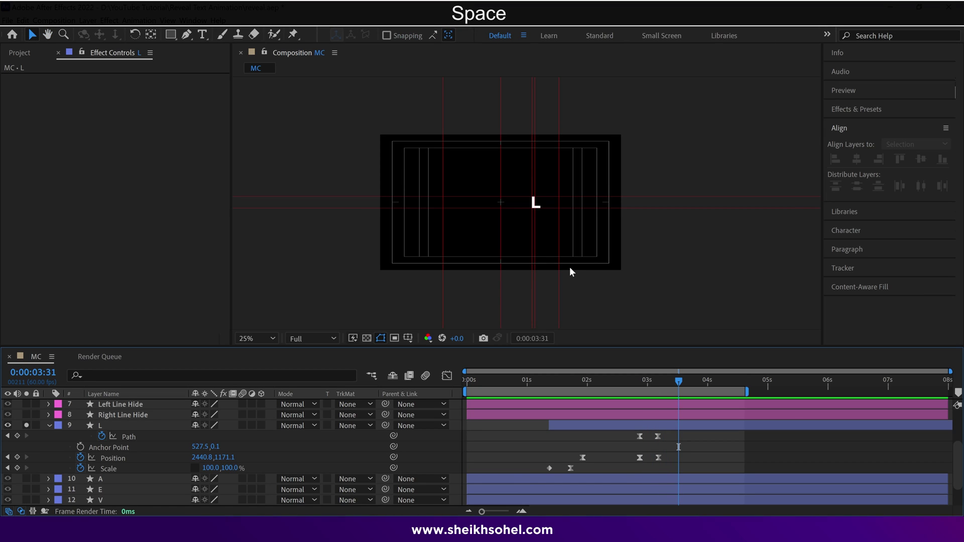
pyautogui.press('.')
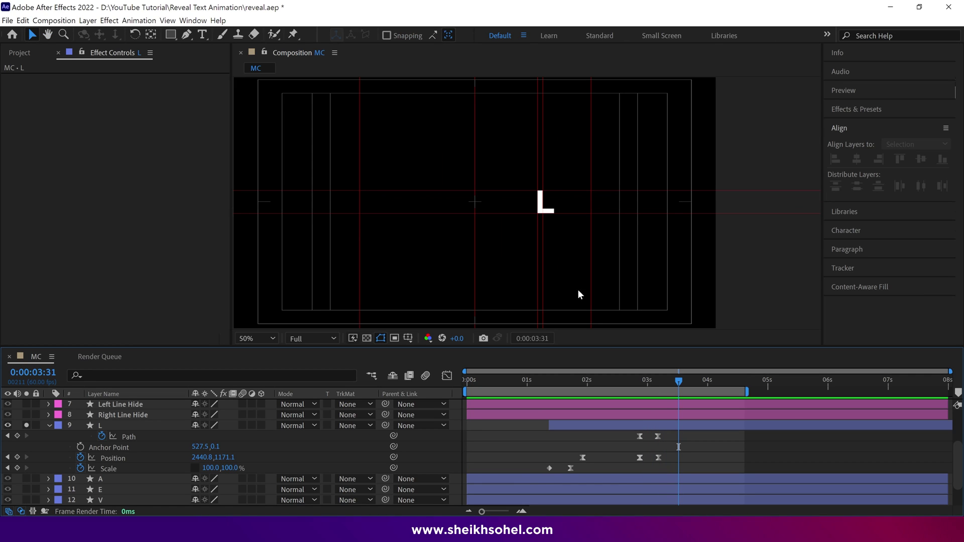
# Step: Shift the R layer in the timeline so that it starts at 0:00:01:22
pyautogui.keyDown('shift'); pyautogui.click(553, 382); pyautogui.keyUp('shift')
pyautogui.scroll(-1, 592, 474)
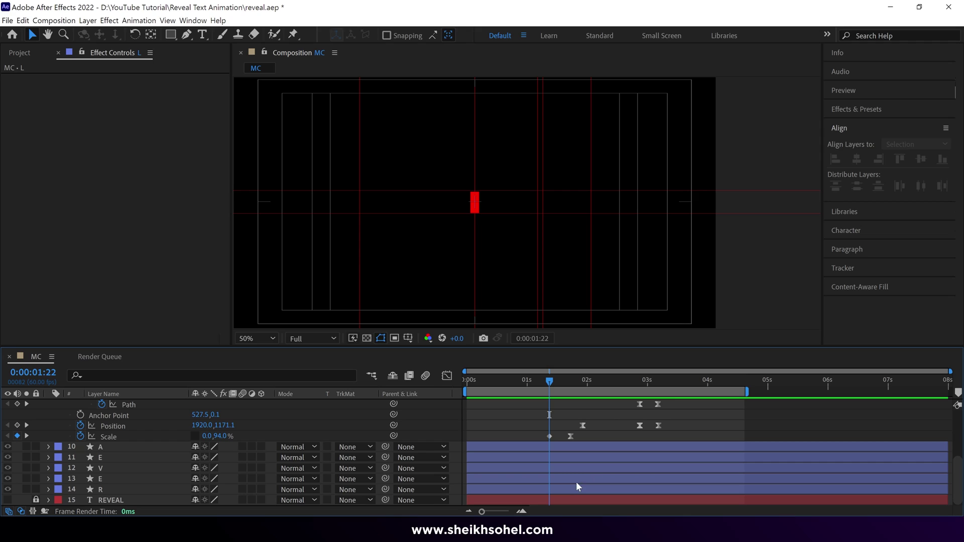
pyautogui.click(182, 492)
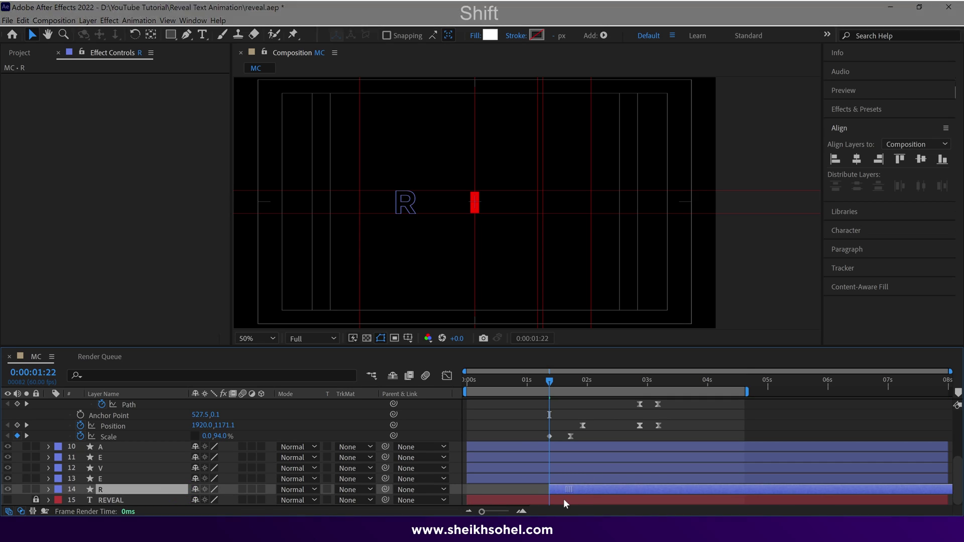
pyautogui.press('space')
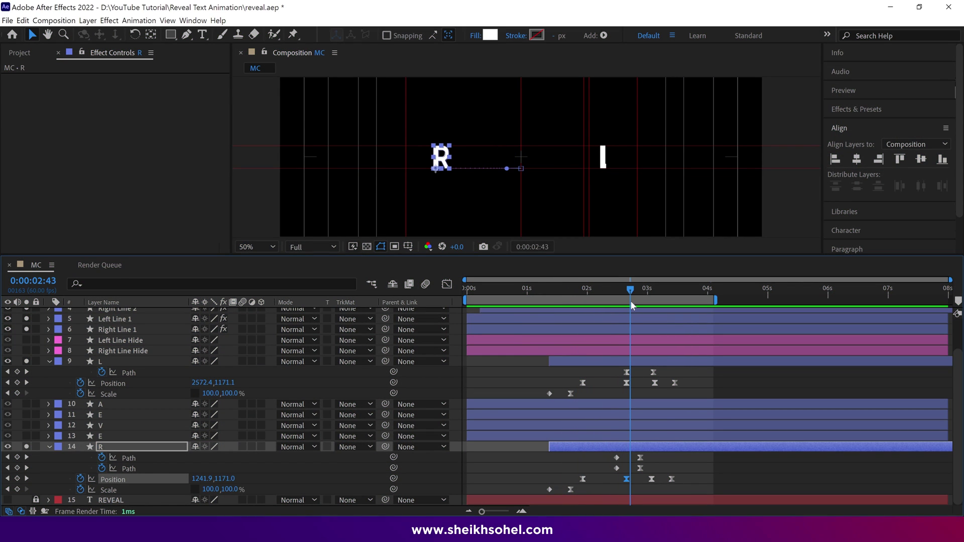
# Step: Collapse the properties of all layers and turn off soloing so that every letter of REVEAL shows
pyautogui.hotkey('ctrl', 'a')
pyautogui.press('u')
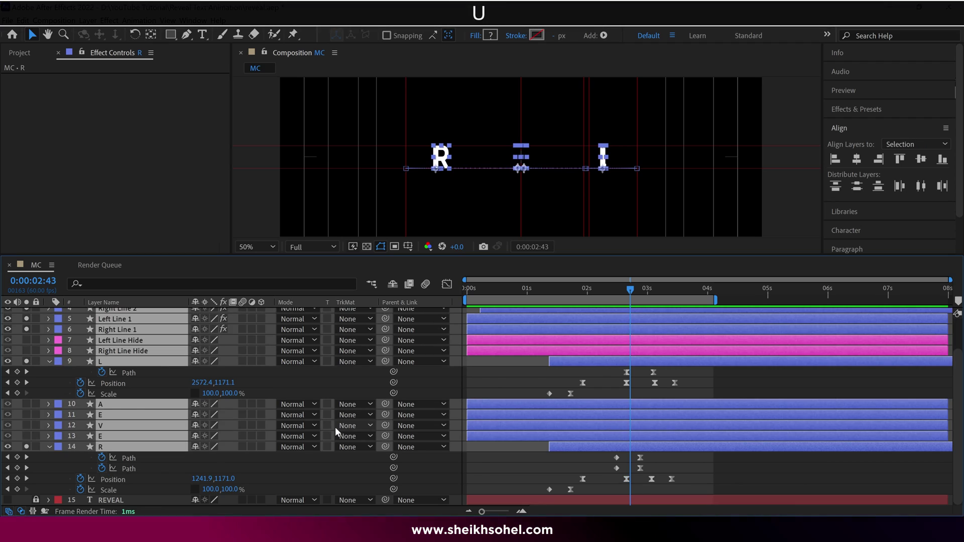
pyautogui.press('u')
pyautogui.click(252, 486)
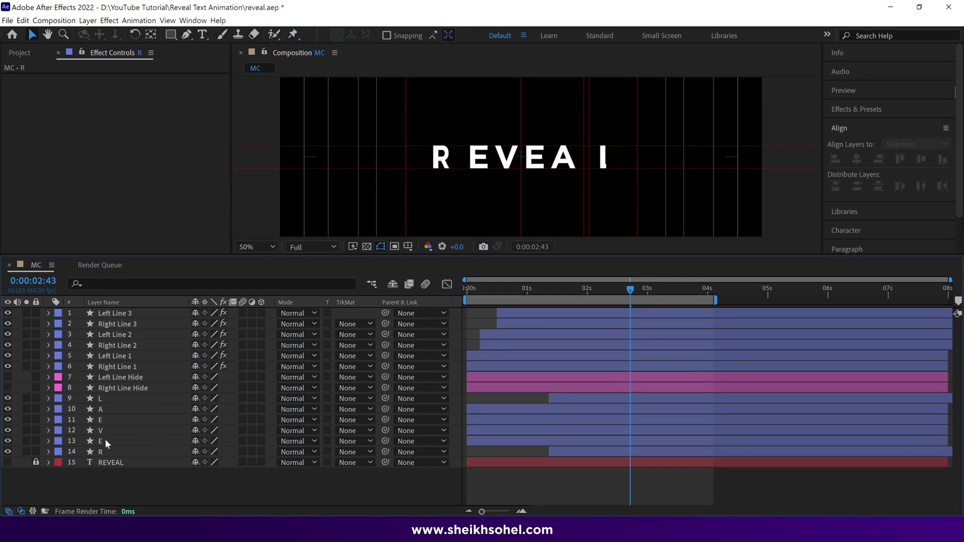
# Step: Pre-compose the four middle letter layers E, V, E and A into a composition named Middle Text
pyautogui.click(104, 439)
pyautogui.keyDown('shift'); pyautogui.click(104, 411); pyautogui.keyUp('shift')
pyautogui.rightClick(102, 428)
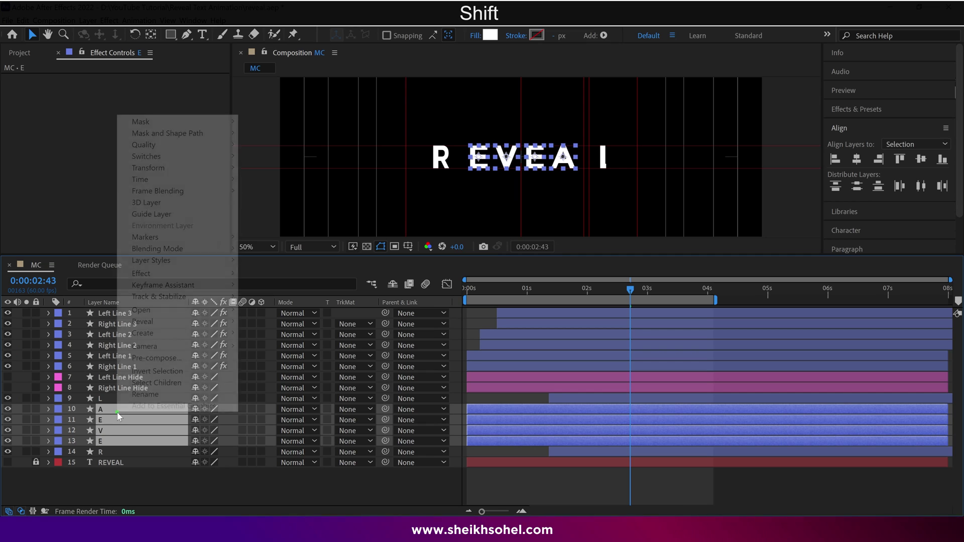
pyautogui.click(157, 360)
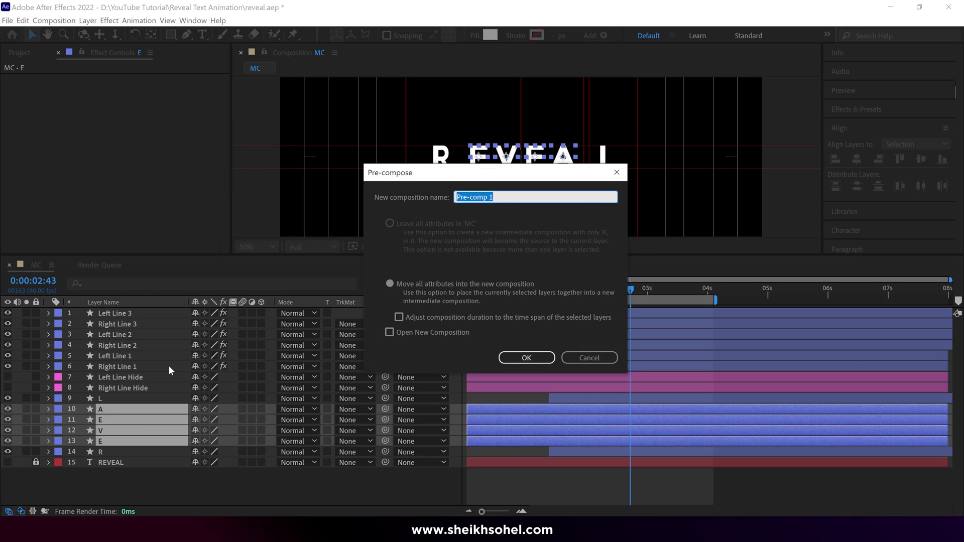
pyautogui.write('Middle Text')
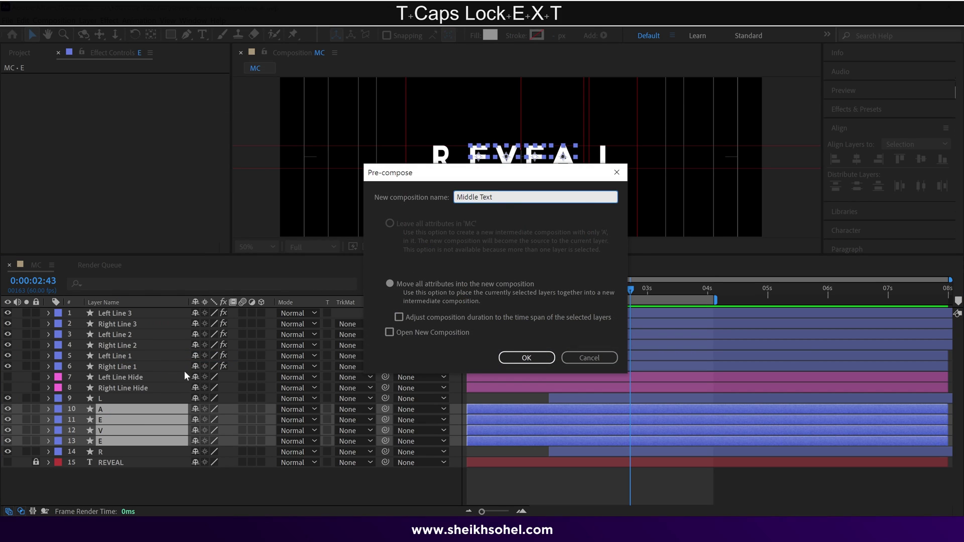
pyautogui.click(526, 358)
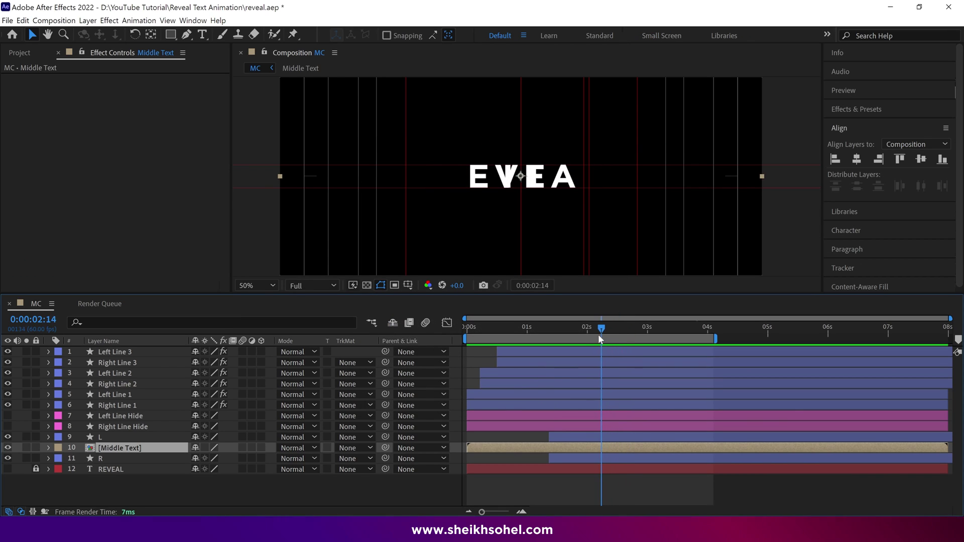
# Step: Collapse transformations on the Middle Text layer and draw a rectangular mask closely around its letters at 0:00:02:02
pyautogui.moveTo(598, 334); pyautogui.dragTo(589, 338)
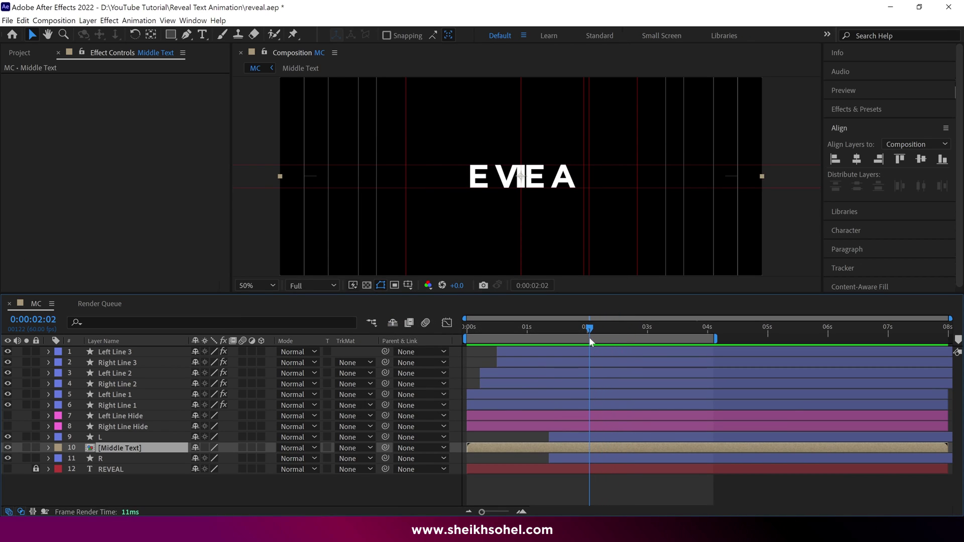
pyautogui.click(204, 447)
pyautogui.press('/')
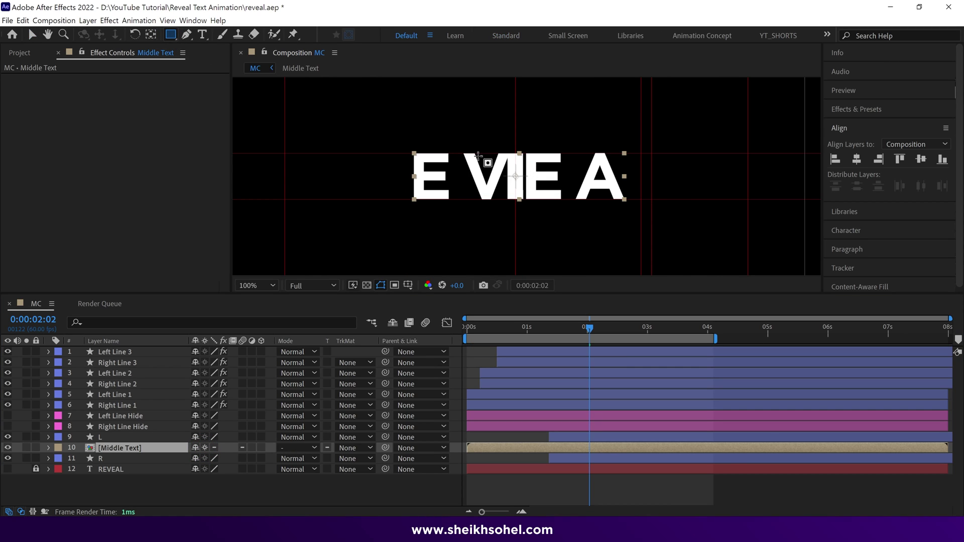
pyautogui.moveTo(405, 142); pyautogui.dragTo(633, 208)
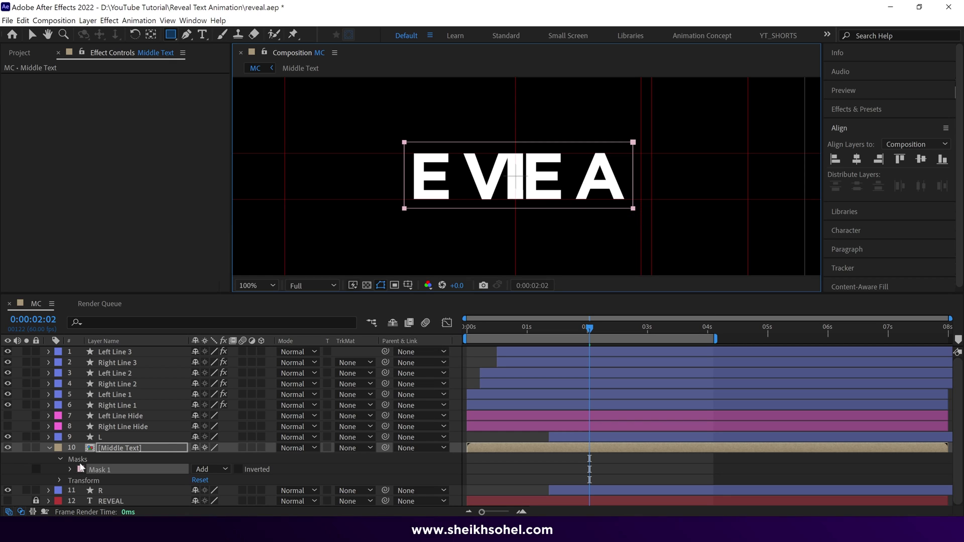
# Step: Keyframe the Middle Text's Mask Path with a start keyframe at 0:00:02:00 and an end keyframe at about 2.5 s
pyautogui.press('m')
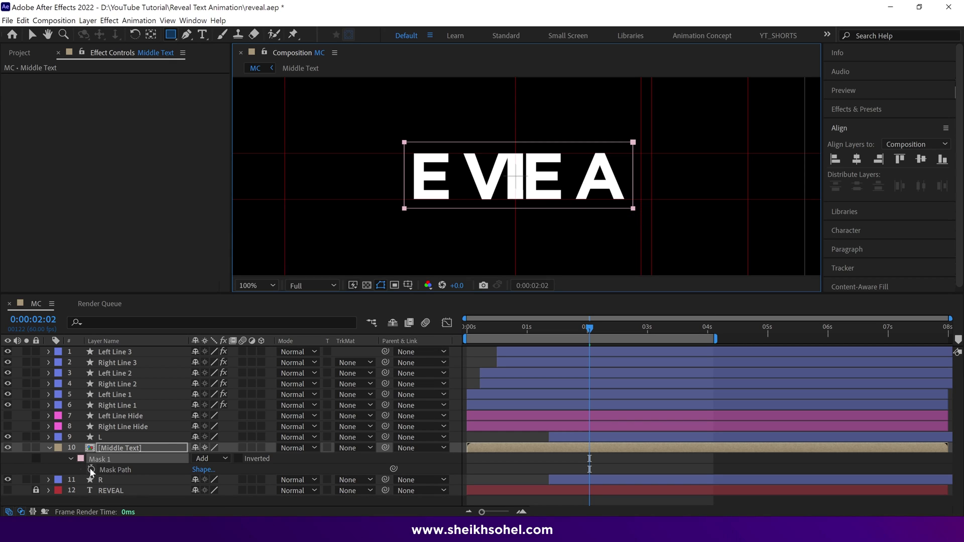
pyautogui.moveTo(589, 332); pyautogui.dragTo(617, 345)
pyautogui.click(17, 468)
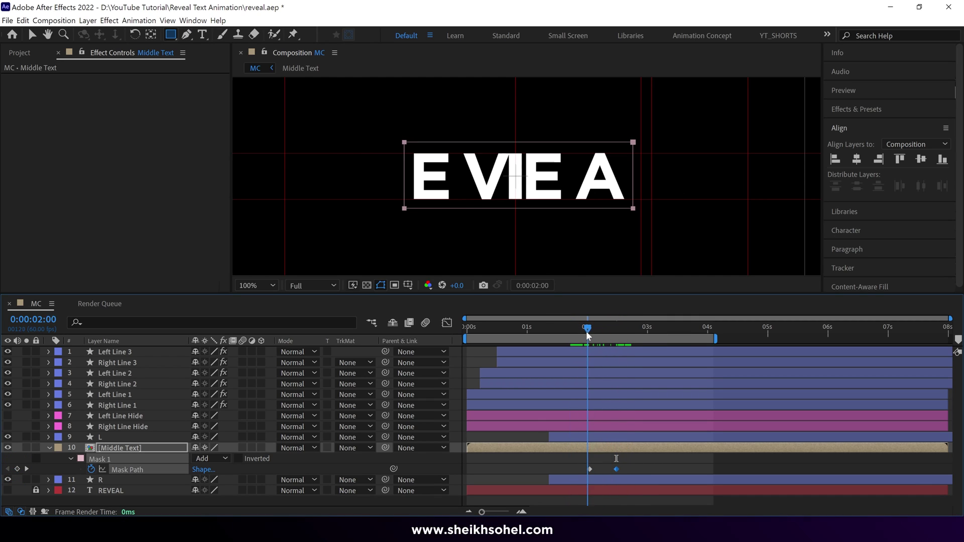
pyautogui.click(588, 469)
pyautogui.press('.')
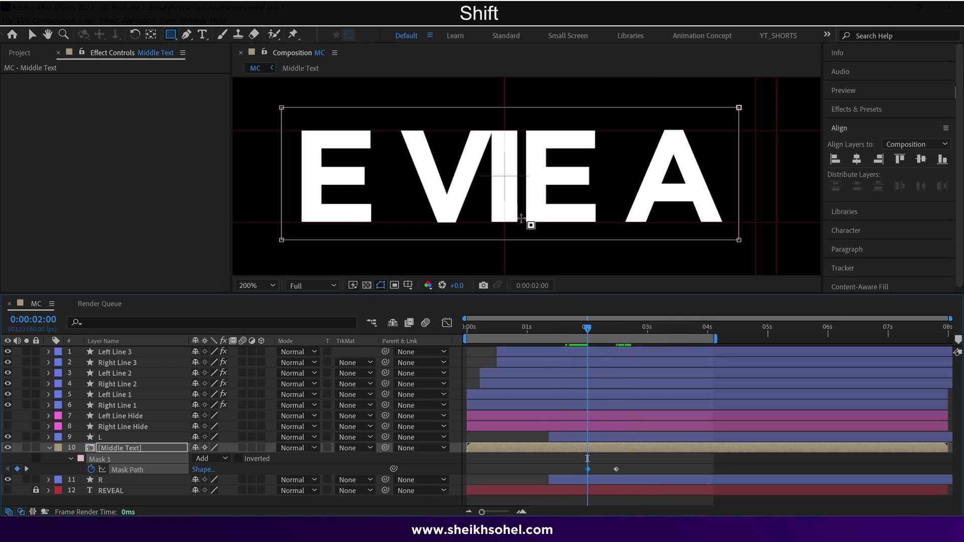
# Step: Narrow the mask at 0:00:02:00 to a thin vertical line at the centre so that the middle letters are hidden
pyautogui.moveTo(598, 329); pyautogui.dragTo(588, 330)
pyautogui.doubleClick(739, 108)
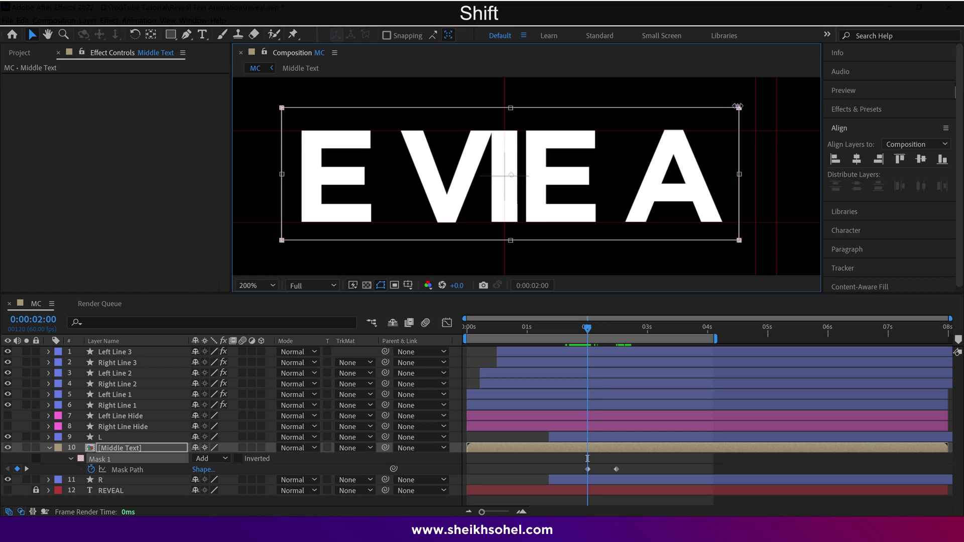
pyautogui.moveTo(738, 177); pyautogui.dragTo(507, 195)
pyautogui.hotkey('shift', 'Left')
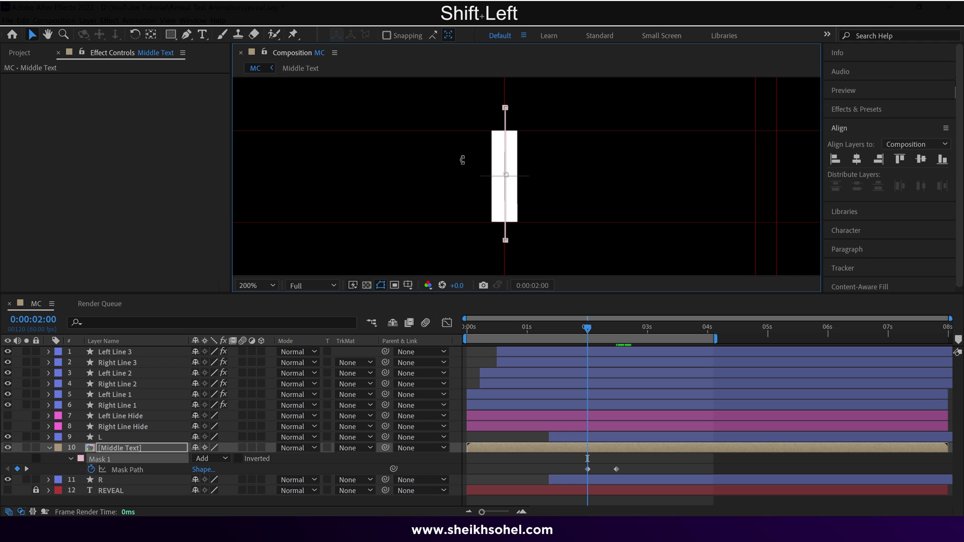
# Step: Apply easy ease to the first Mask Path keyframe
pyautogui.click(593, 327)
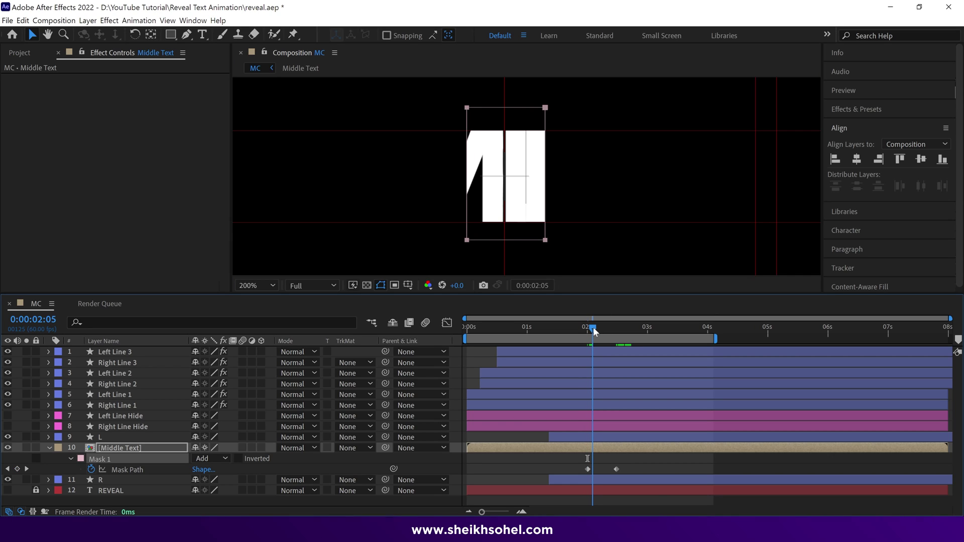
pyautogui.moveTo(579, 470); pyautogui.dragTo(578, 470)
pyautogui.press('F9')
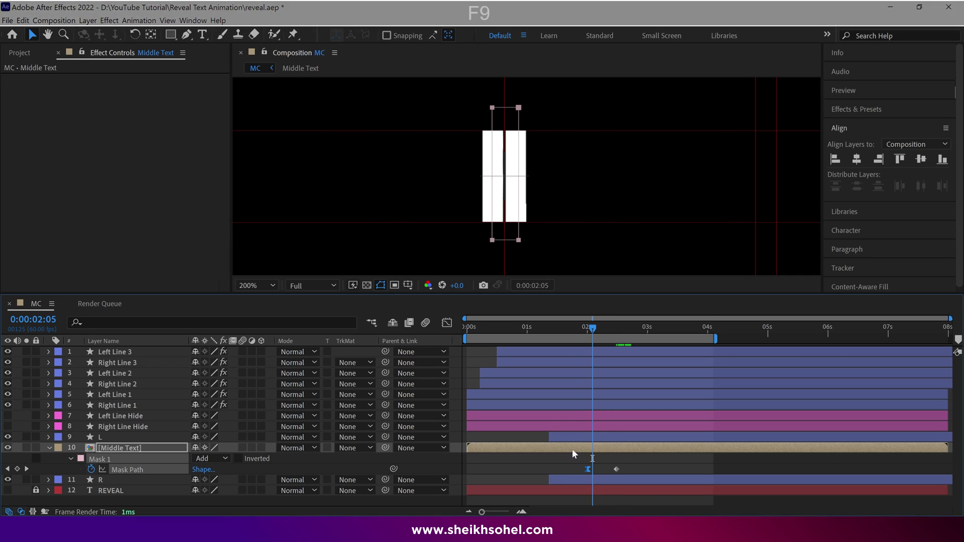
# Step: Adjust the mask's side edges at 0:00:02:21 to line up with the outward-moving R and L bars
pyautogui.moveTo(593, 329); pyautogui.dragTo(609, 346)
pyautogui.keyDown('shift'); pyautogui.click(362, 240); pyautogui.keyUp('shift')
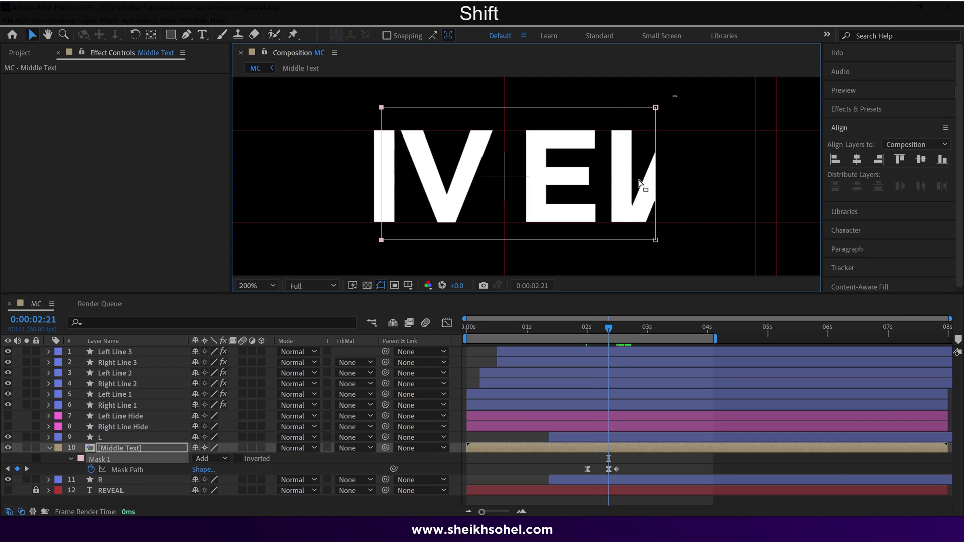
pyautogui.moveTo(656, 108); pyautogui.dragTo(622, 108)
# Step: Pull both side edges of the mask inward at 0:00:02:13 to match the moving bars
pyautogui.moveTo(609, 328); pyautogui.dragTo(601, 331)
pyautogui.moveTo(585, 260); pyautogui.dragTo(549, 96)
pyautogui.moveTo(566, 108); pyautogui.dragTo(554, 108)
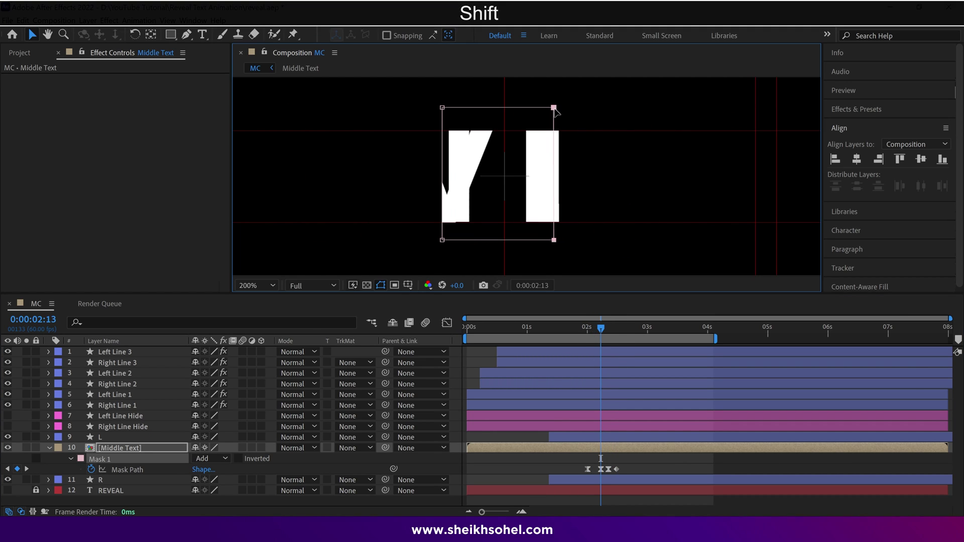
pyautogui.moveTo(483, 98); pyautogui.dragTo(423, 254)
pyautogui.moveTo(441, 240); pyautogui.dragTo(467, 240)
# Step: Fit the mask's side edges to the outer bars at about 2.4 s and check the reveal up to 0:00:02:42
pyautogui.moveTo(600, 329)
pyautogui.mouseDown()
pyautogui.moveTo(590, 333)
pyautogui.moveTo(613, 338)
pyautogui.mouseUp()
pyautogui.moveTo(341, 93); pyautogui.dragTo(308, 240)
pyautogui.moveTo(711, 102); pyautogui.dragTo(684, 252)
pyautogui.moveTo(695, 107); pyautogui.dragTo(702, 108)
pyautogui.moveTo(613, 329); pyautogui.dragTo(631, 335)
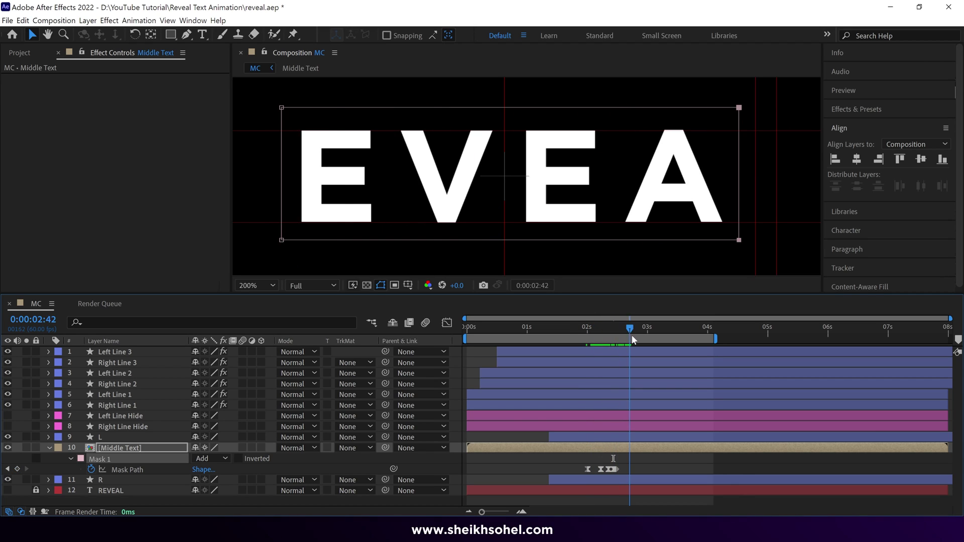
# Step: Play back the whole animation from the beginning in an enlarged preview to check the middle text reveal
pyautogui.press('space')
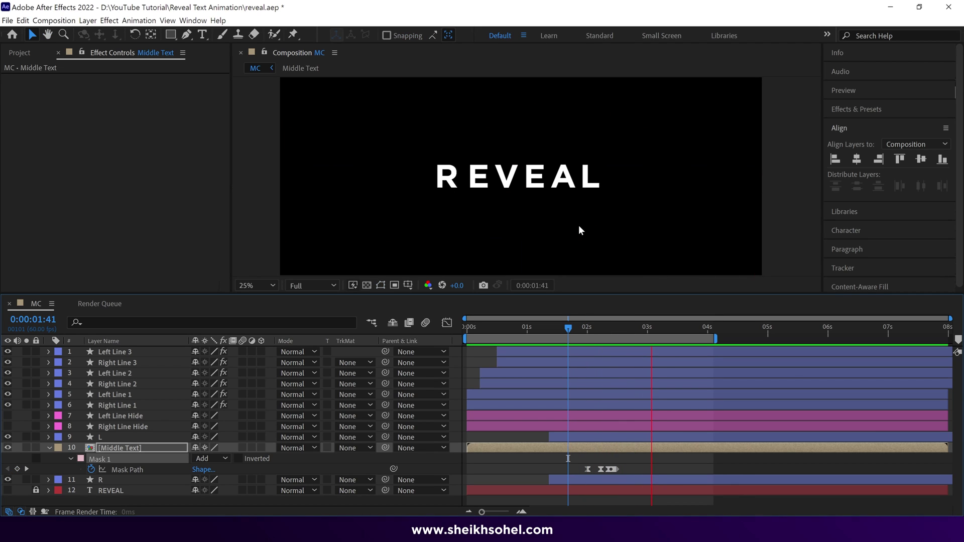
pyautogui.scroll(-1, 579, 226)
pyautogui.moveTo(566, 330); pyautogui.dragTo(437, 335)
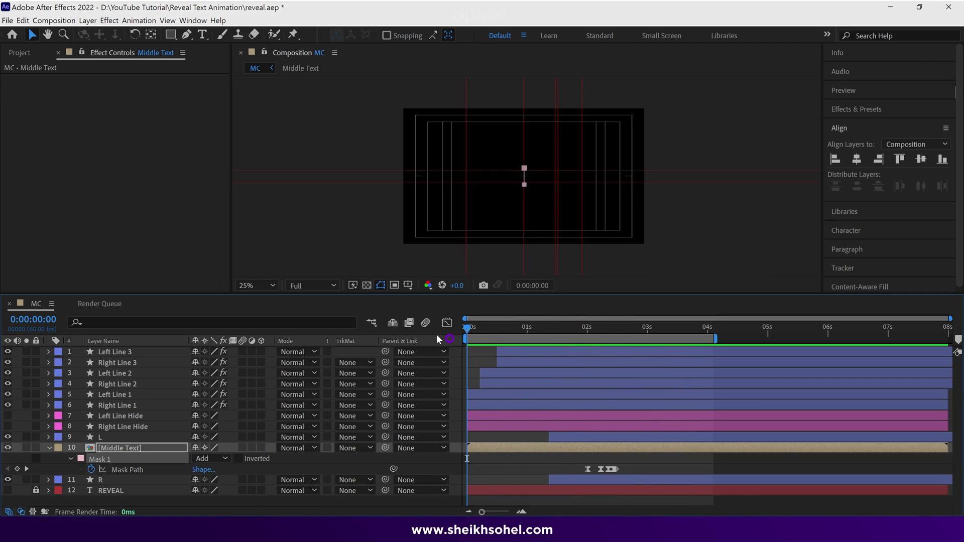
pyautogui.press('space')
pyautogui.press('`')
pyautogui.scroll(2, 601, 281)
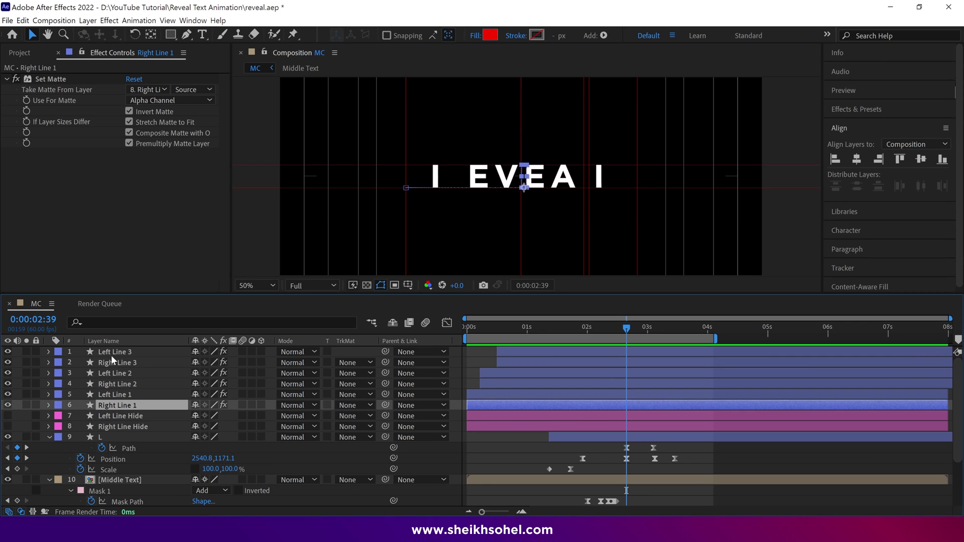
# Step: Change the fill colour of all six Left Line and Right Line layers to white (FFFFFF)
pyautogui.keyDown('shift'); pyautogui.click(113, 352); pyautogui.keyUp('shift')
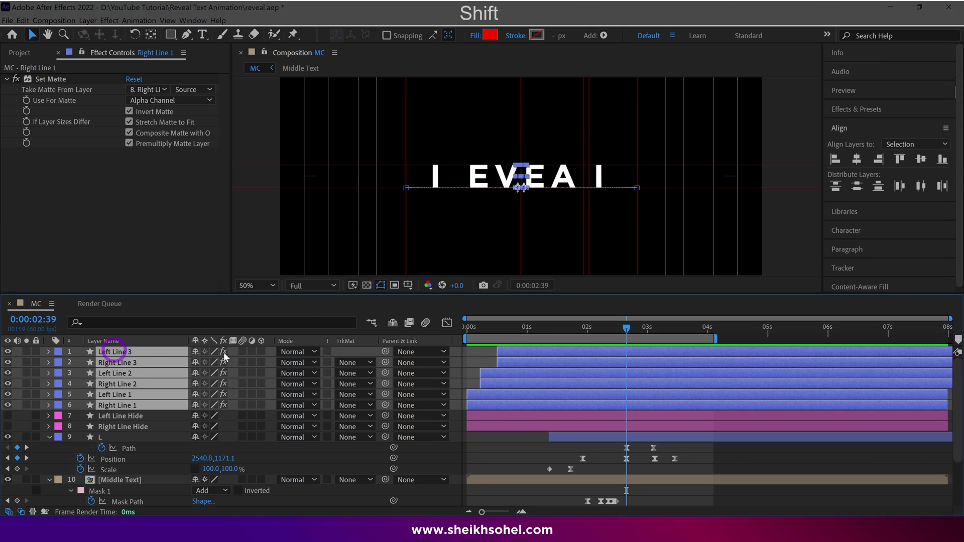
pyautogui.click(490, 35)
pyautogui.click(909, 149)
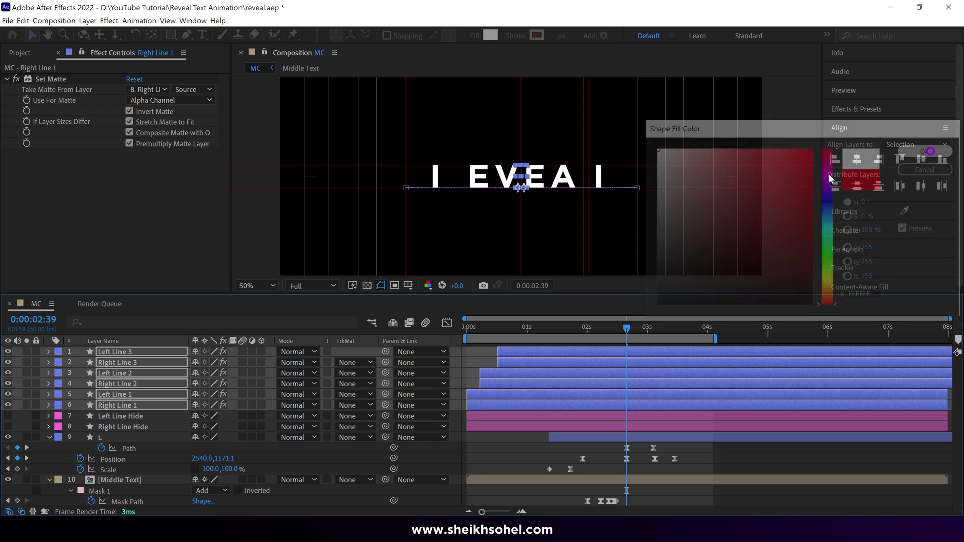
# Step: Collapse the expanded keyframe properties of all layers in the MC composition
pyautogui.hotkey('ctrl', 'a')
pyautogui.press('u')
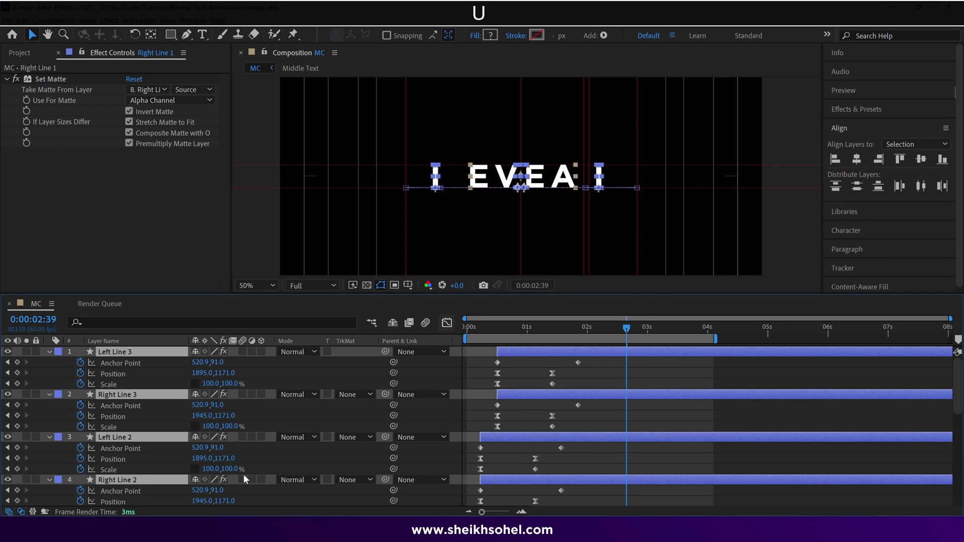
pyautogui.press('u')
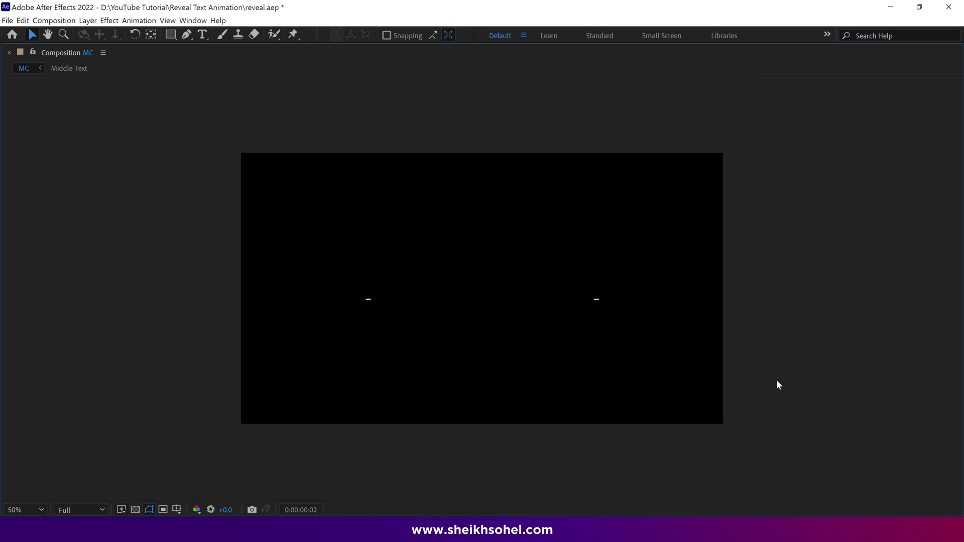